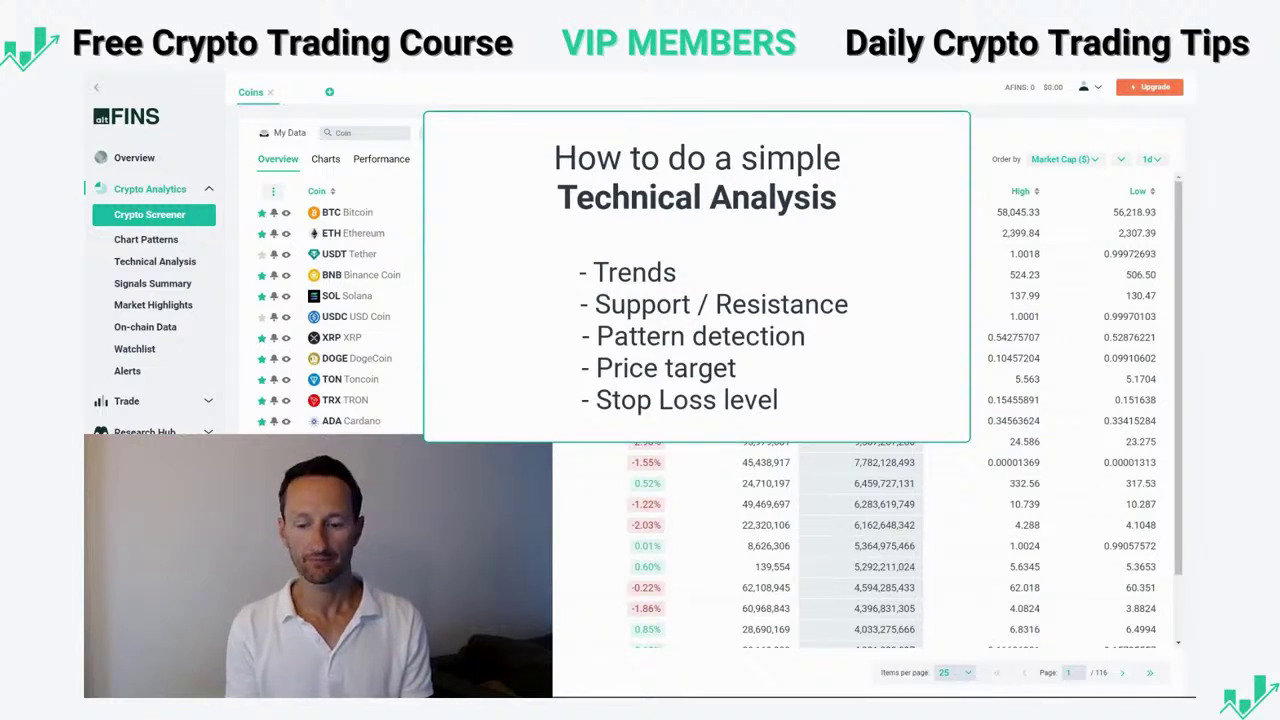
- Filter the coin screener by 'near' and open the NEAR Protocol detail panel
click(357, 131)
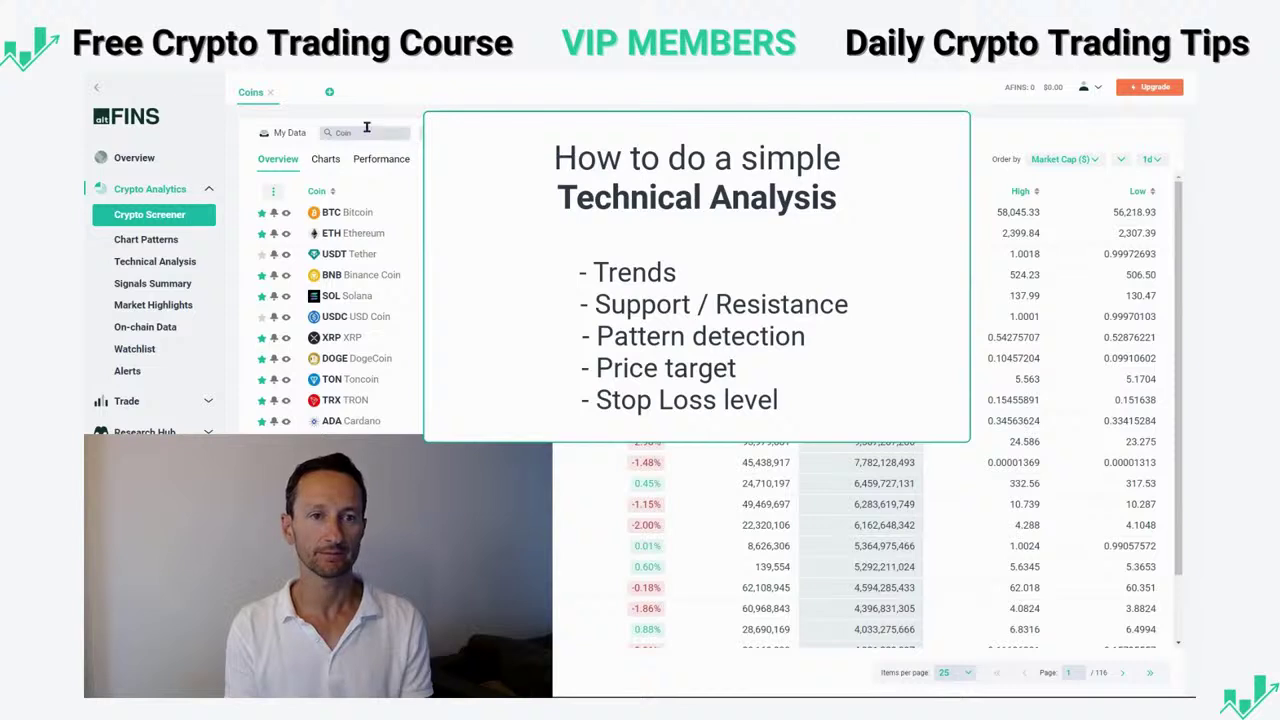
text(near)
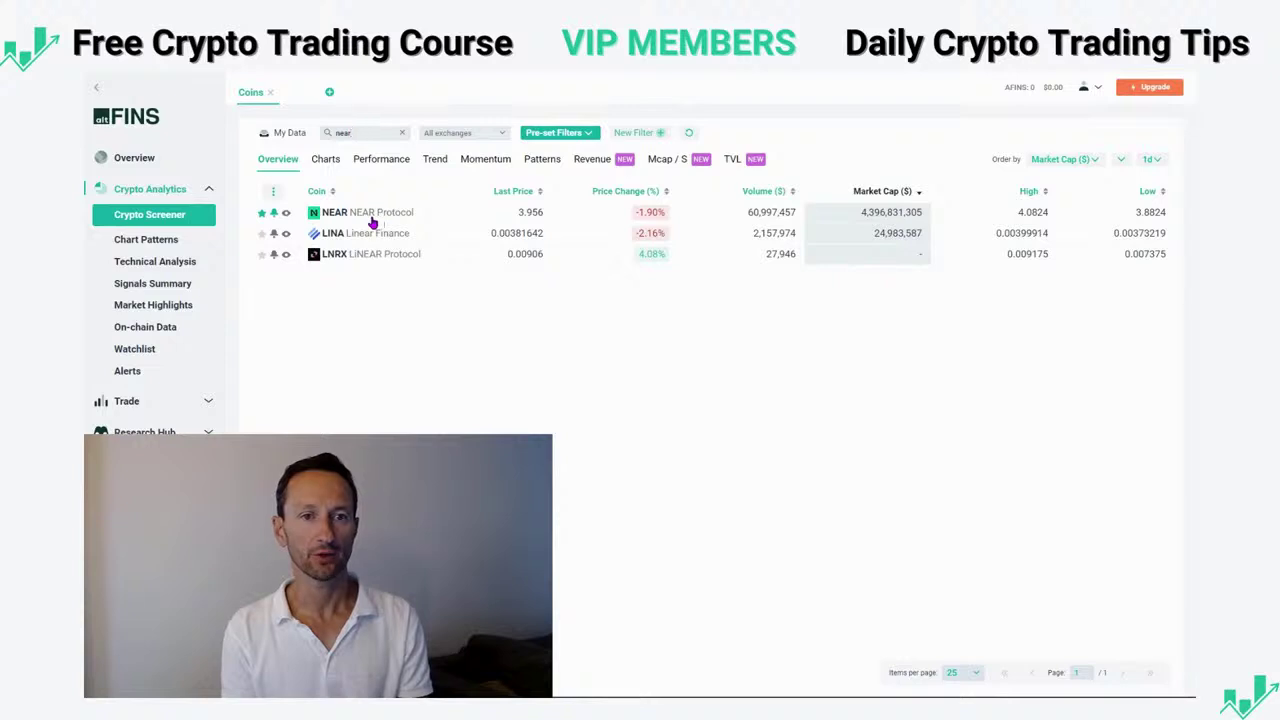
click(372, 221)
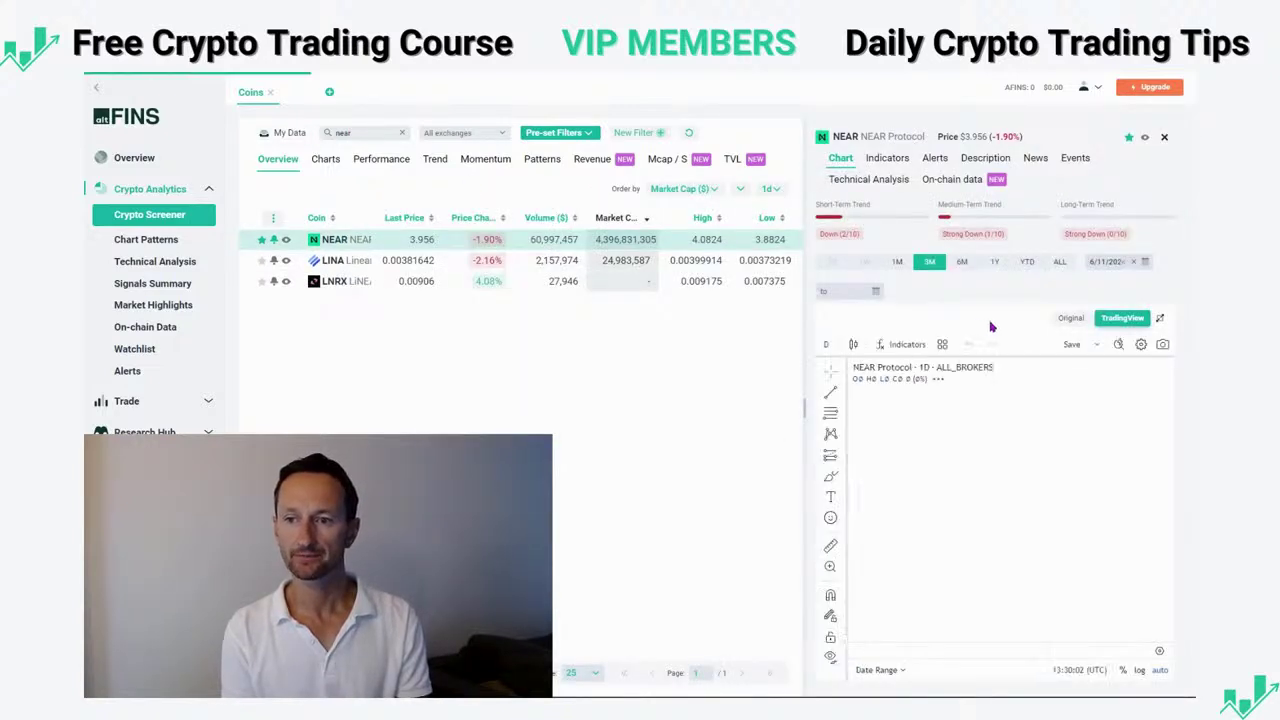
- Switch to the Original candlestick chart and widen it by collapsing the sidebar
click(1068, 319)
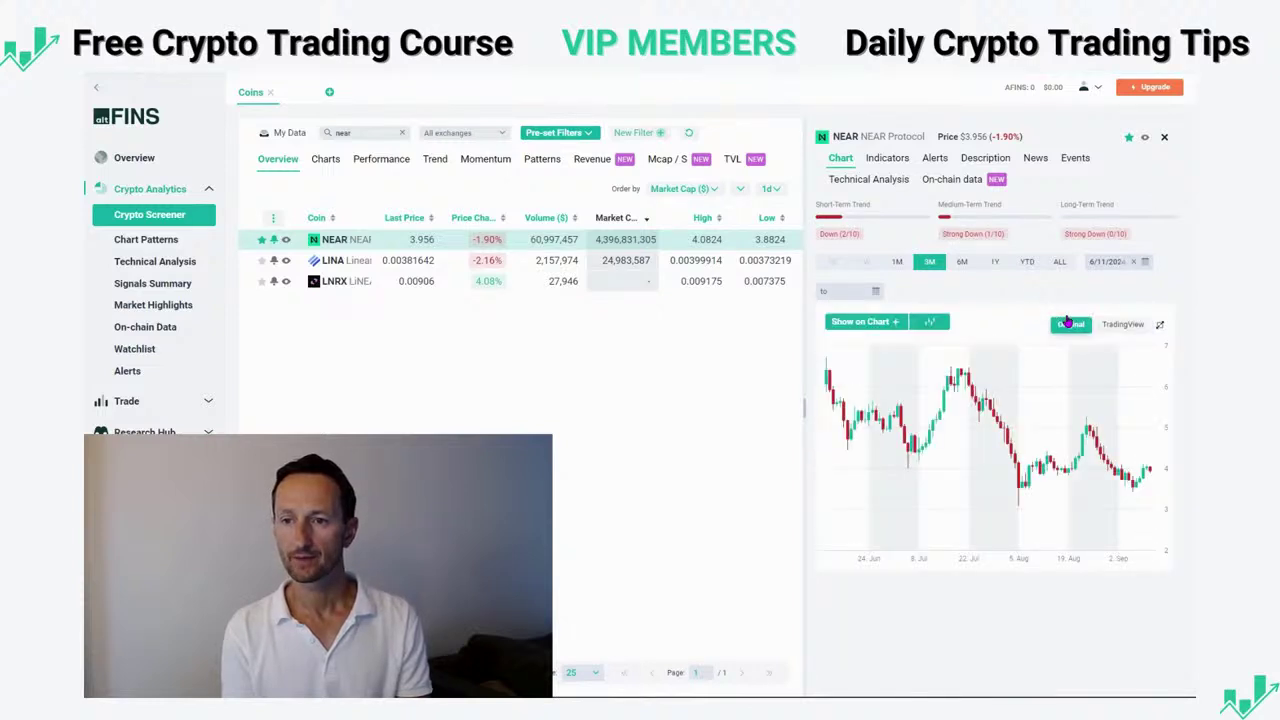
click(96, 88)
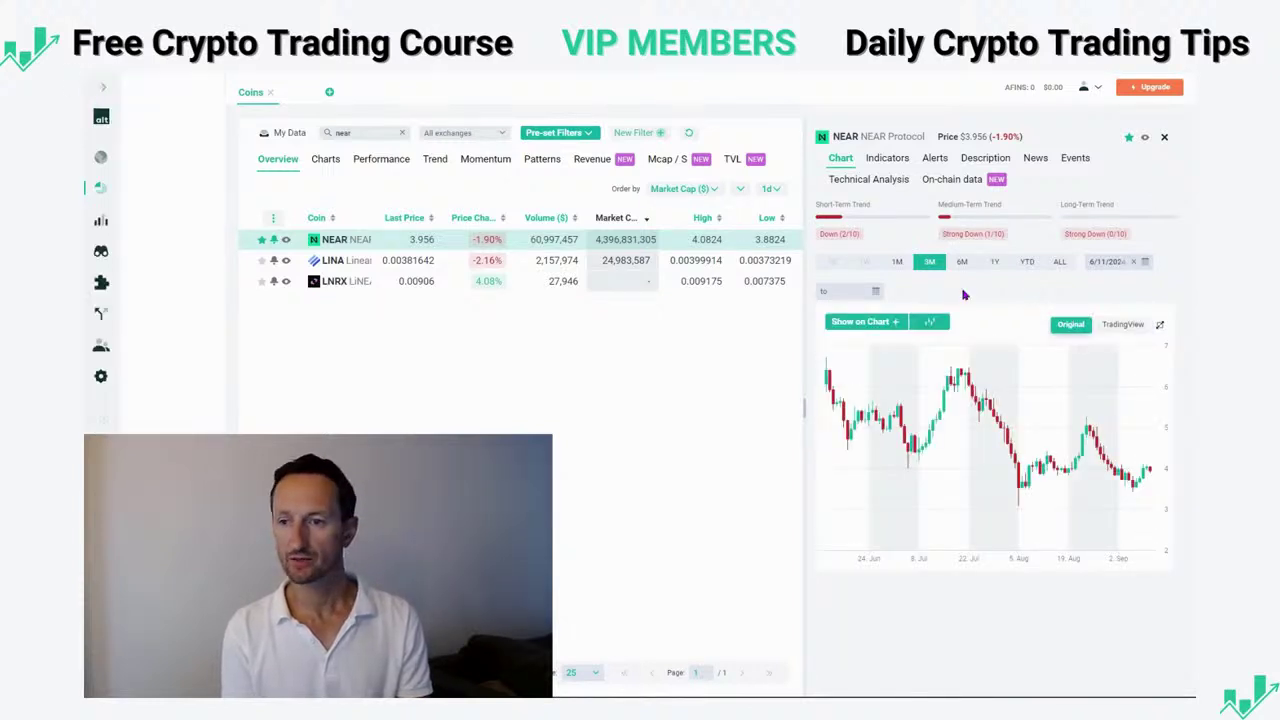
drag(765, 413, 700, 413)
- Overlay the default analytics: SMA 50, SMA 200, RSI 14, volume and MACD
click(779, 293)
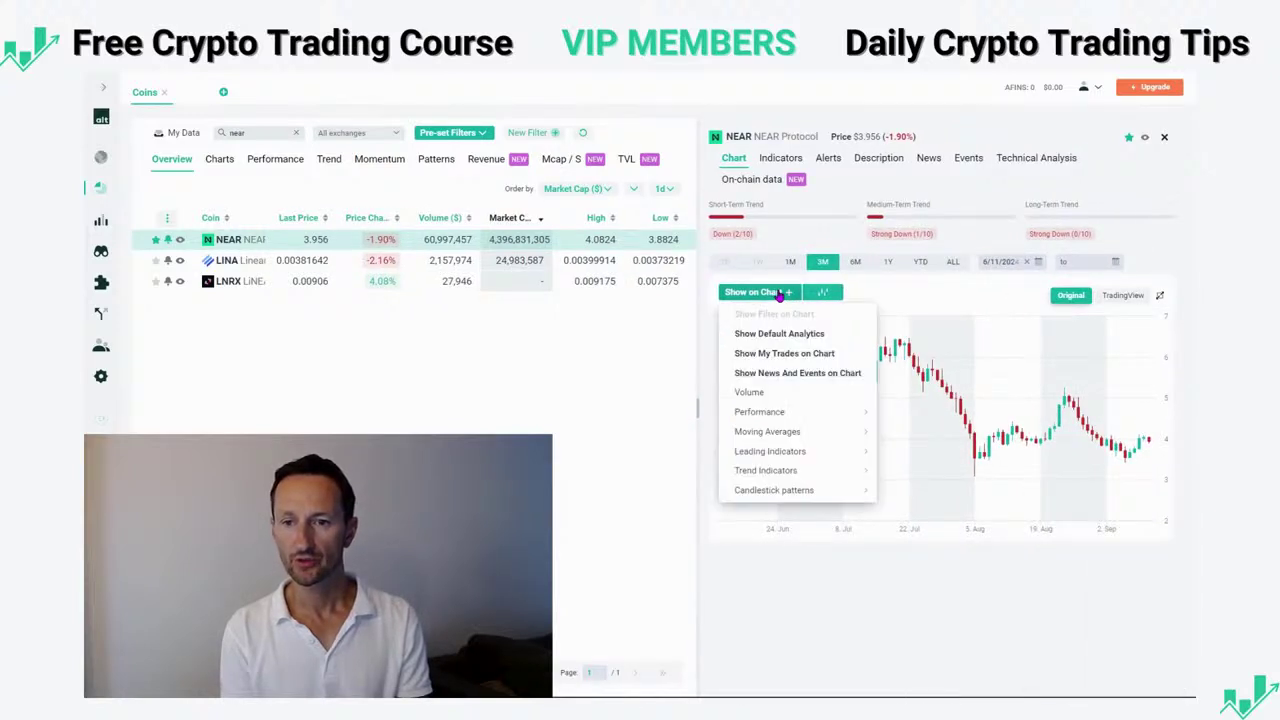
click(815, 336)
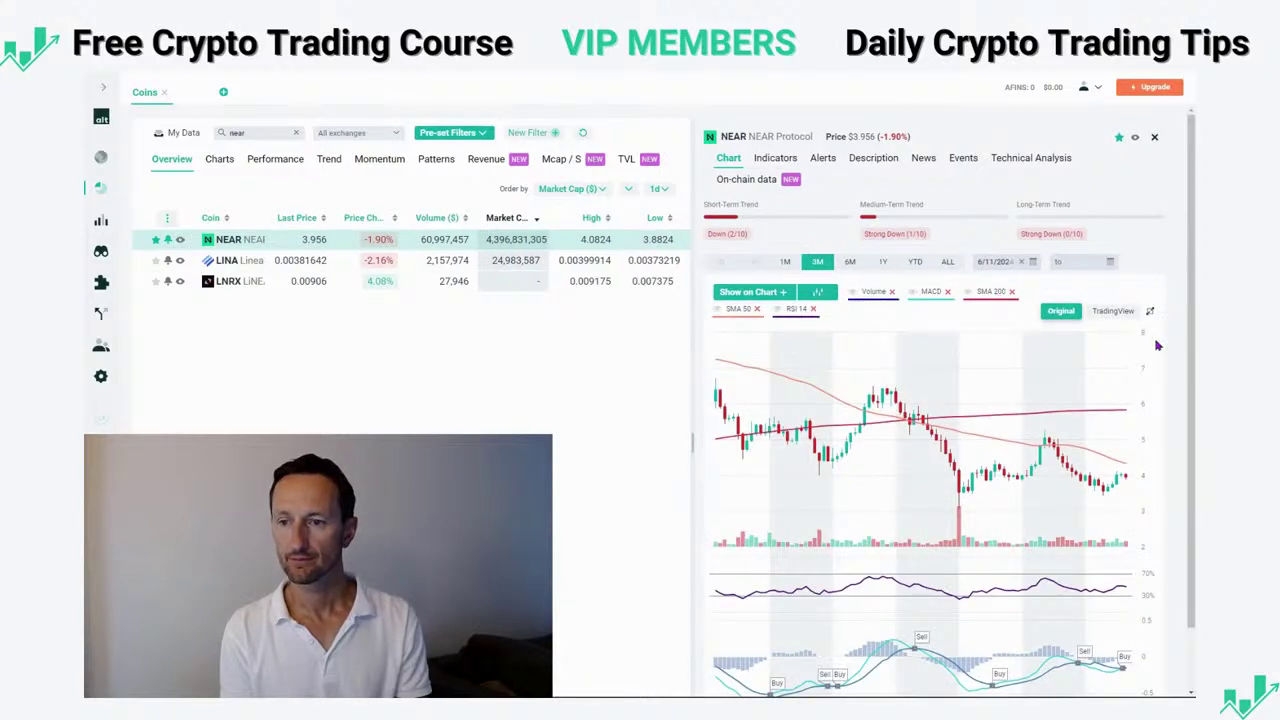
scroll(1190, 313, down, 2)
scroll(1188, 310, up, 2)
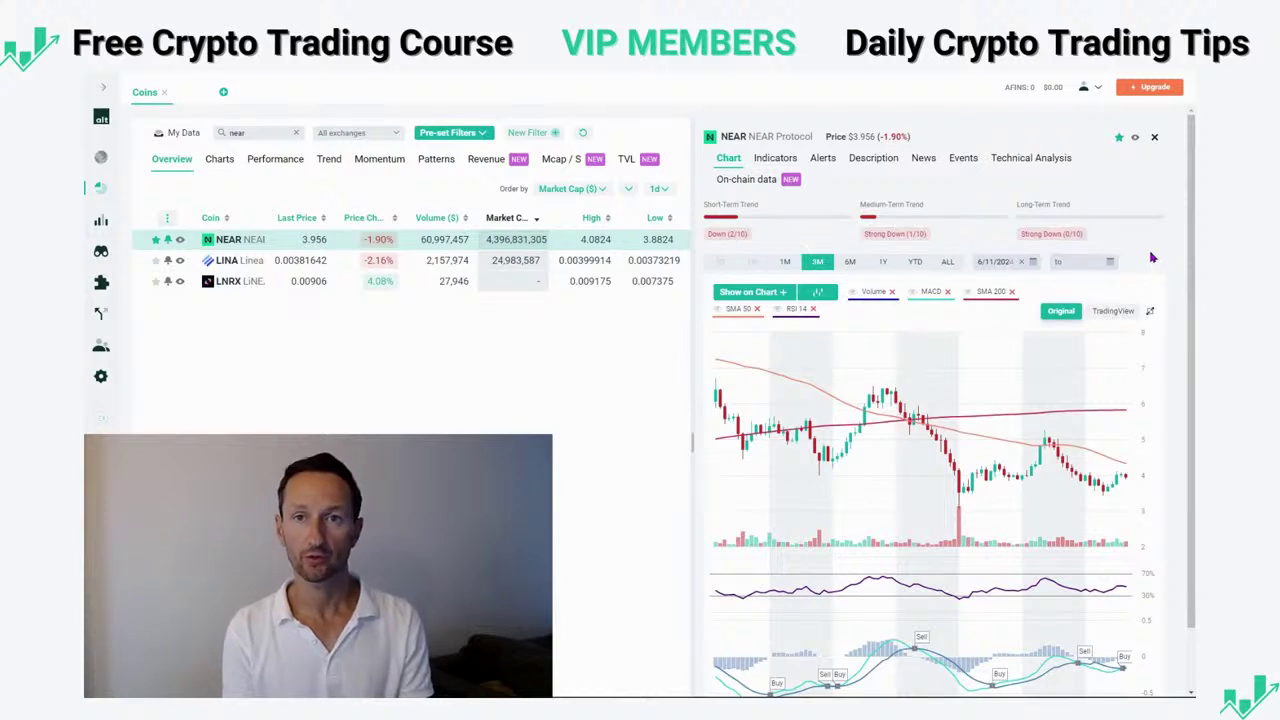
- Switch NEAR to the TradingView chart and highlight the Short-Term Trend rating
click(1104, 317)
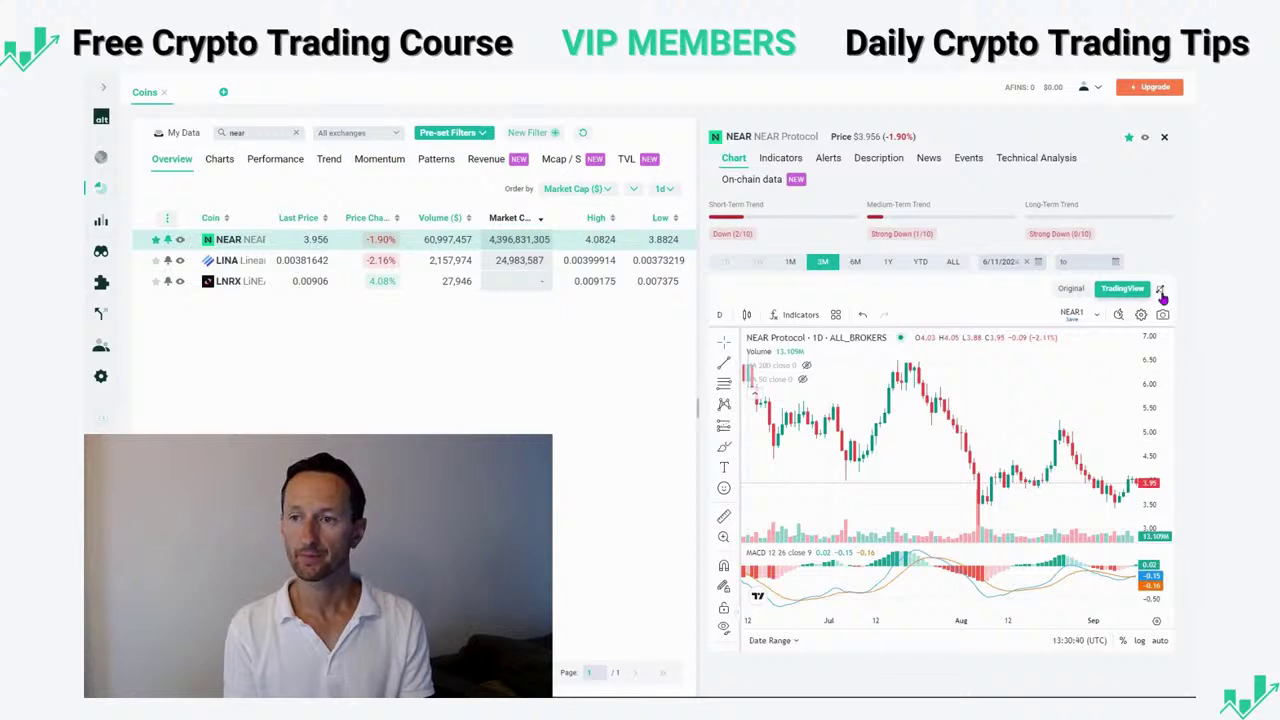
drag(708, 205, 883, 200)
click(868, 208)
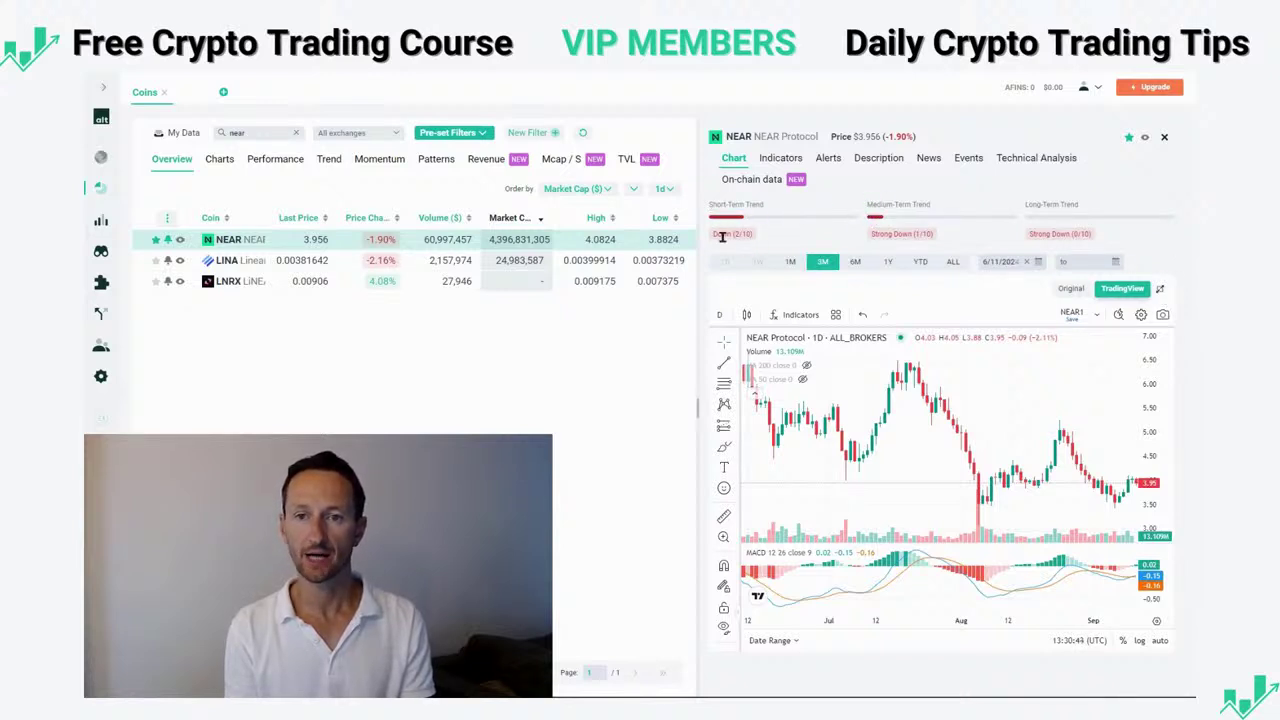
drag(708, 207, 762, 205)
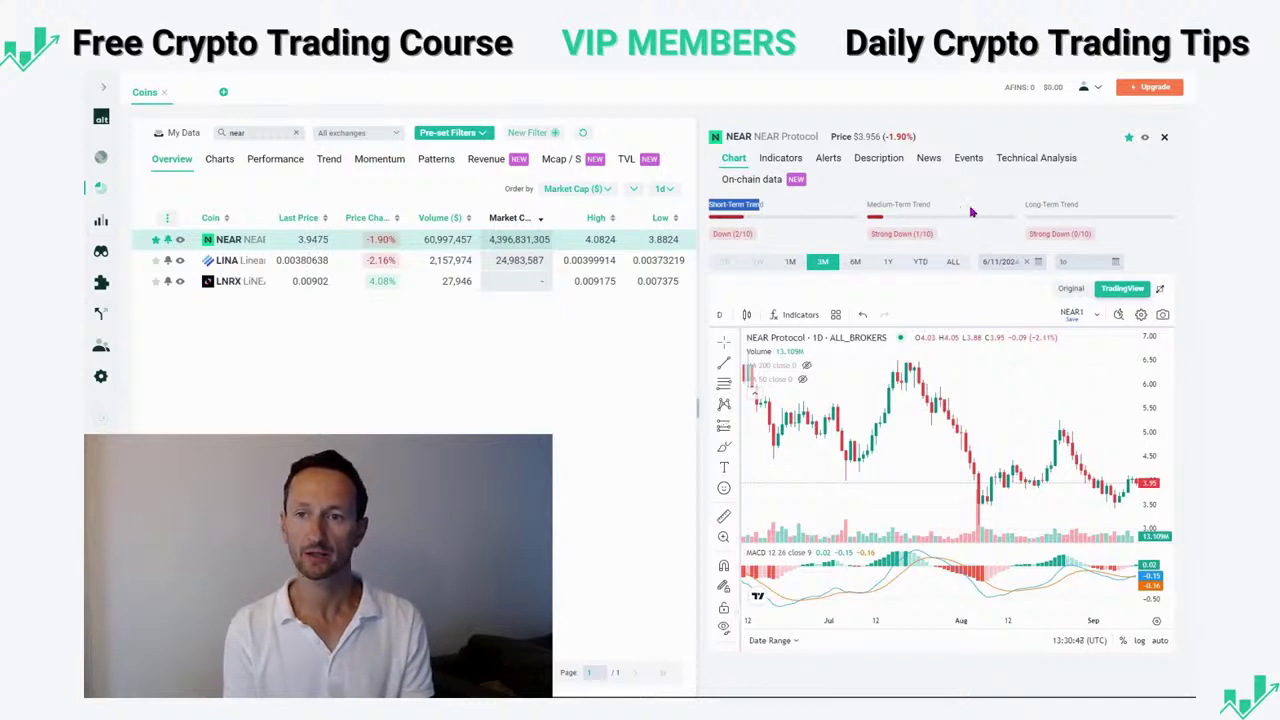
click(972, 212)
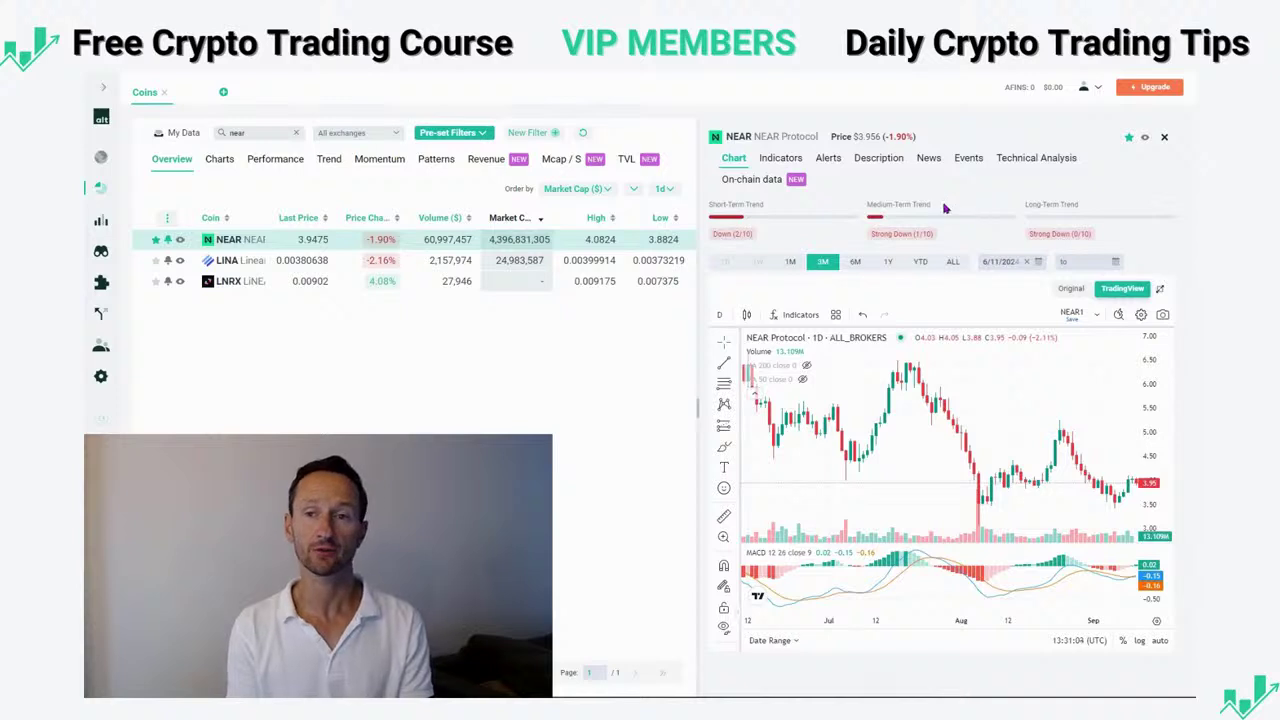
- Highlight the Medium-Term and Long-Term Trend ratings
drag(868, 204, 942, 203)
click(952, 199)
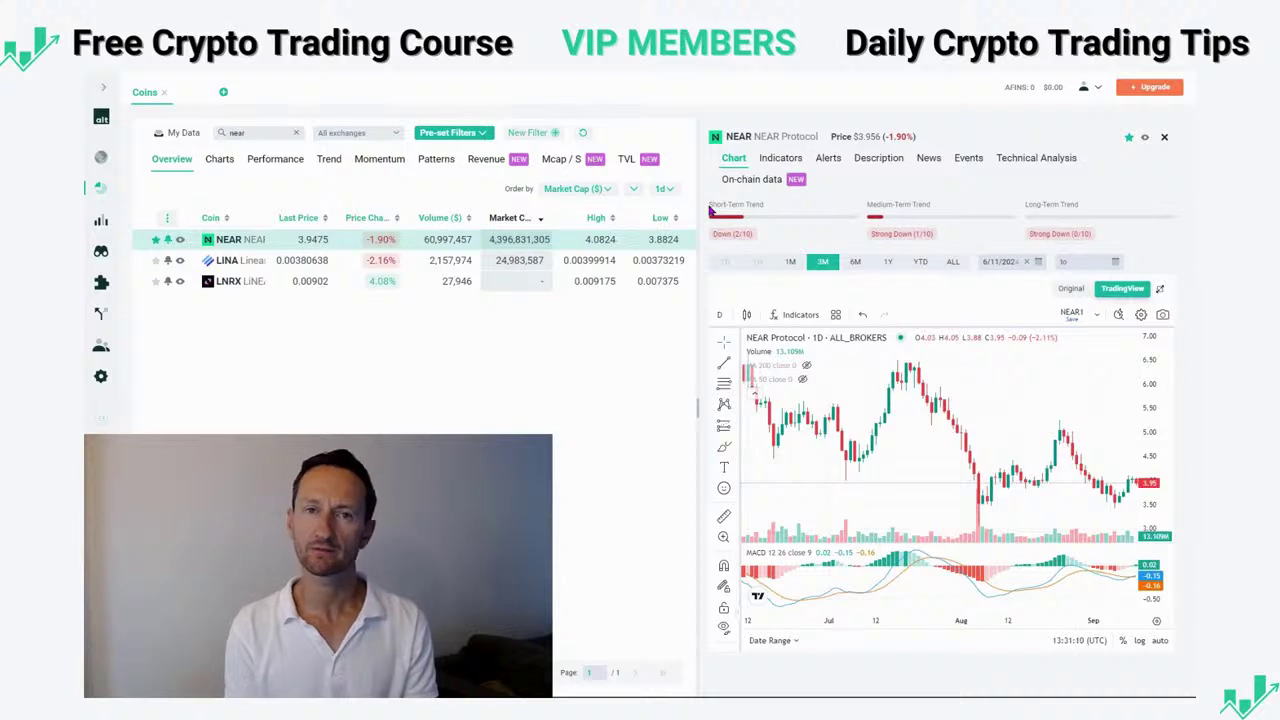
drag(1024, 210, 1058, 193)
click(1059, 191)
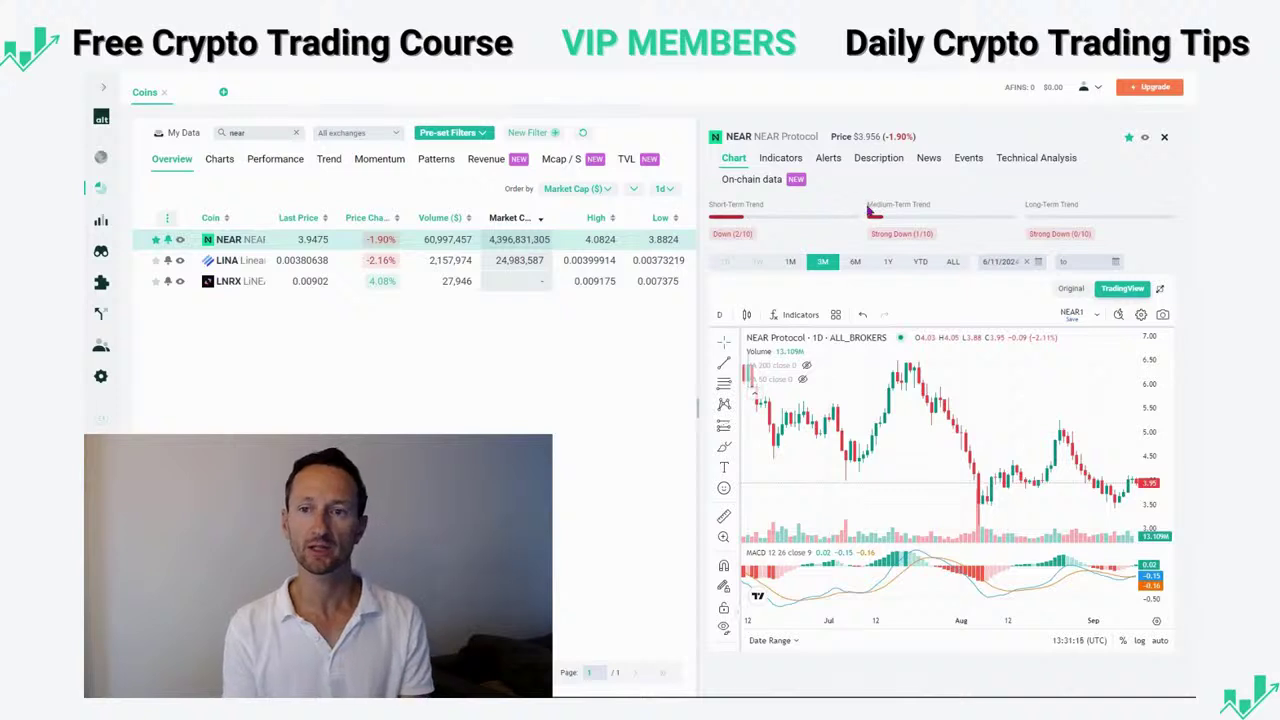
drag(868, 208, 922, 207)
click(953, 205)
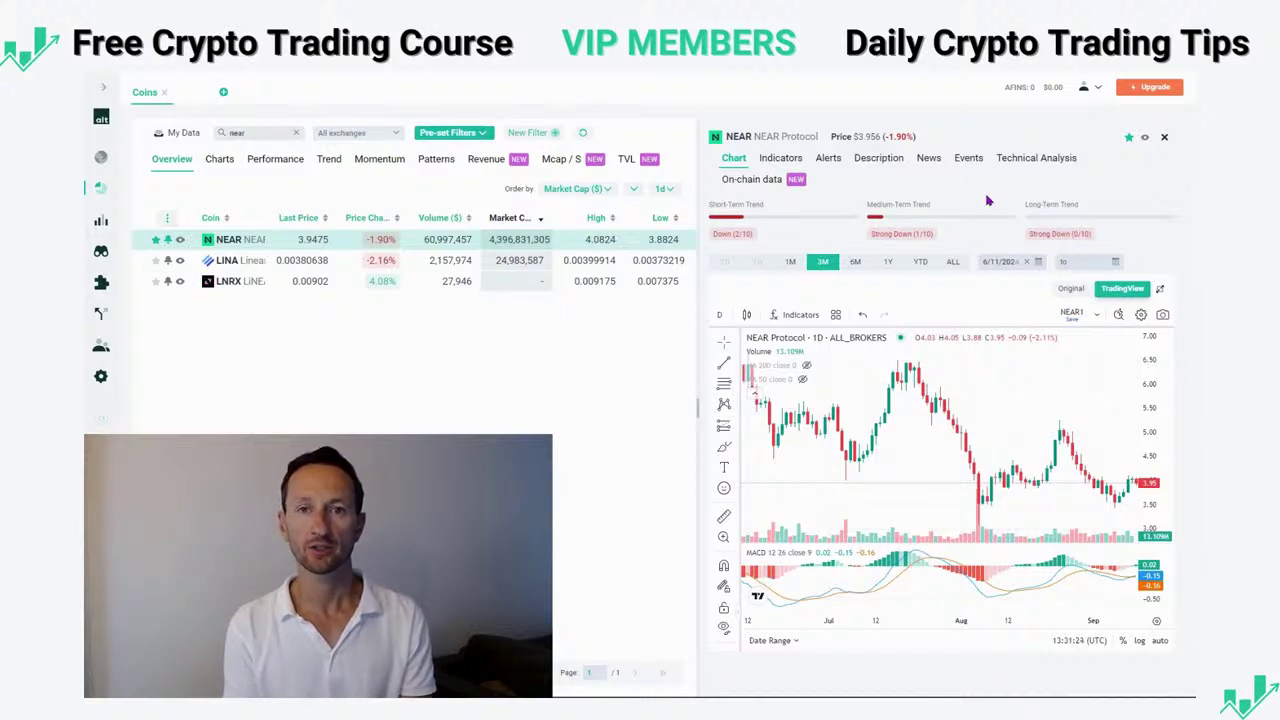
- Expand the chart to full window and compress the axes to show more history
click(1161, 290)
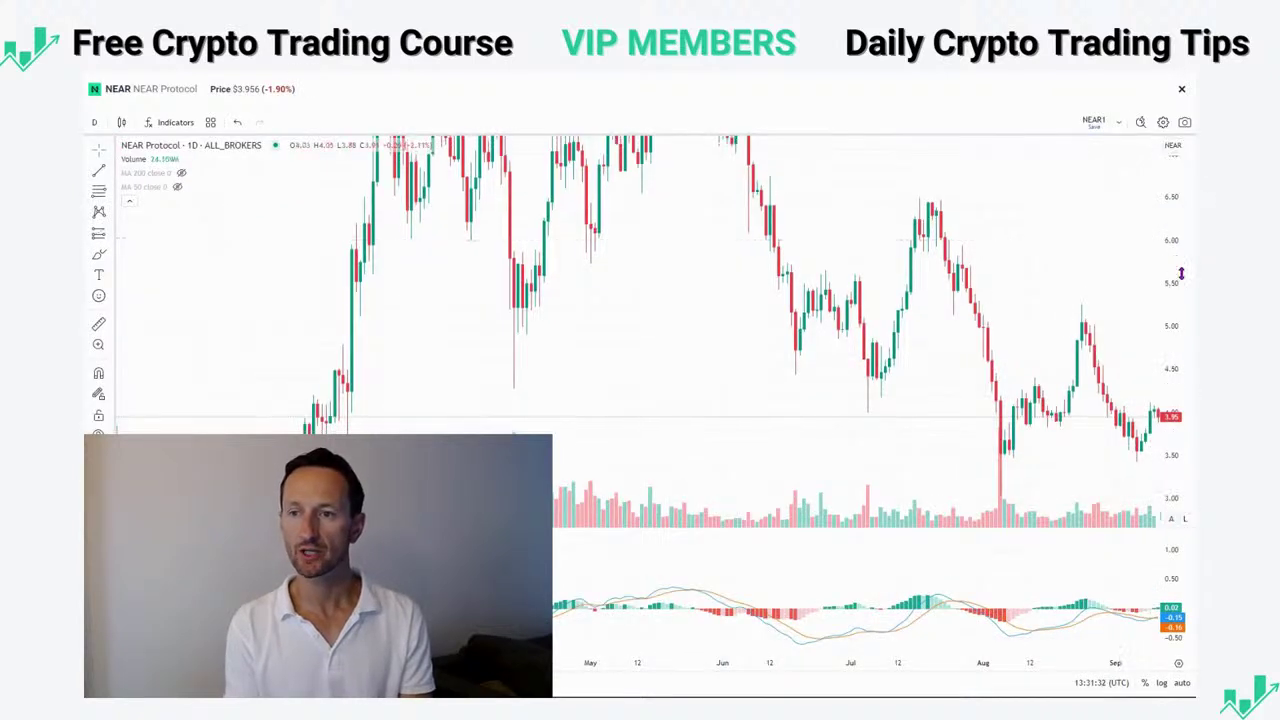
drag(1182, 328, 1170, 425)
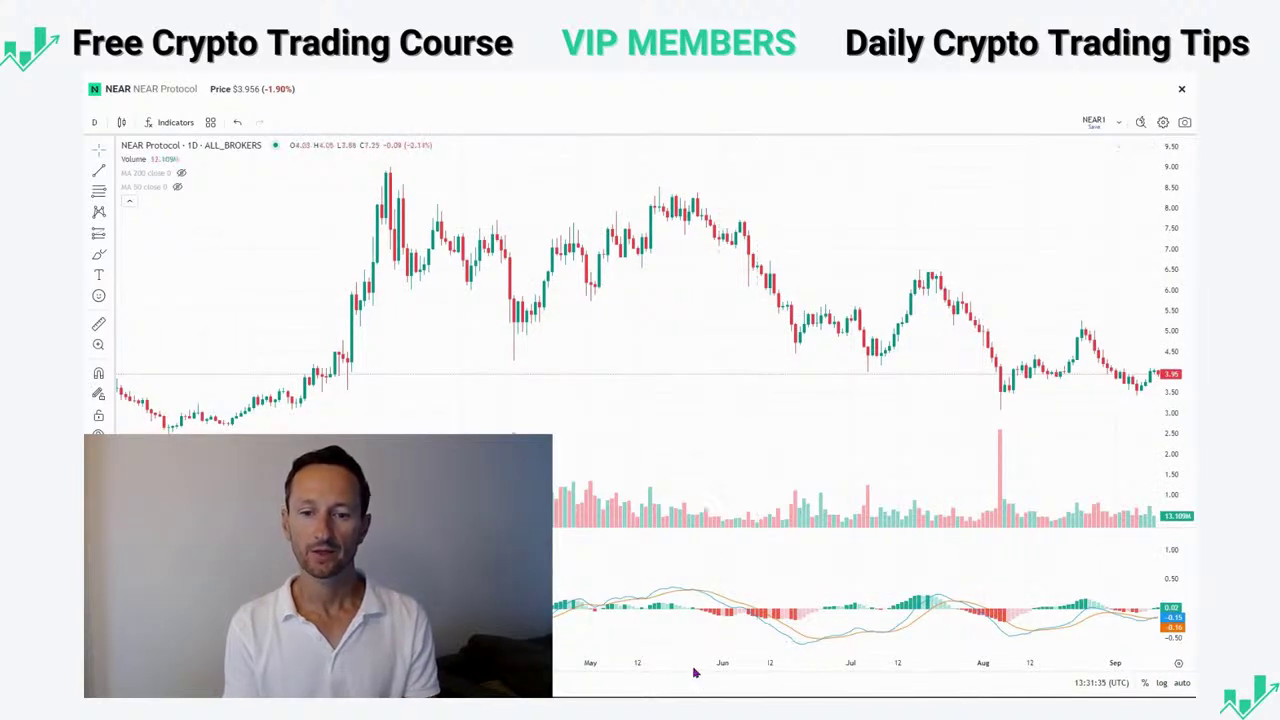
drag(688, 670, 665, 670)
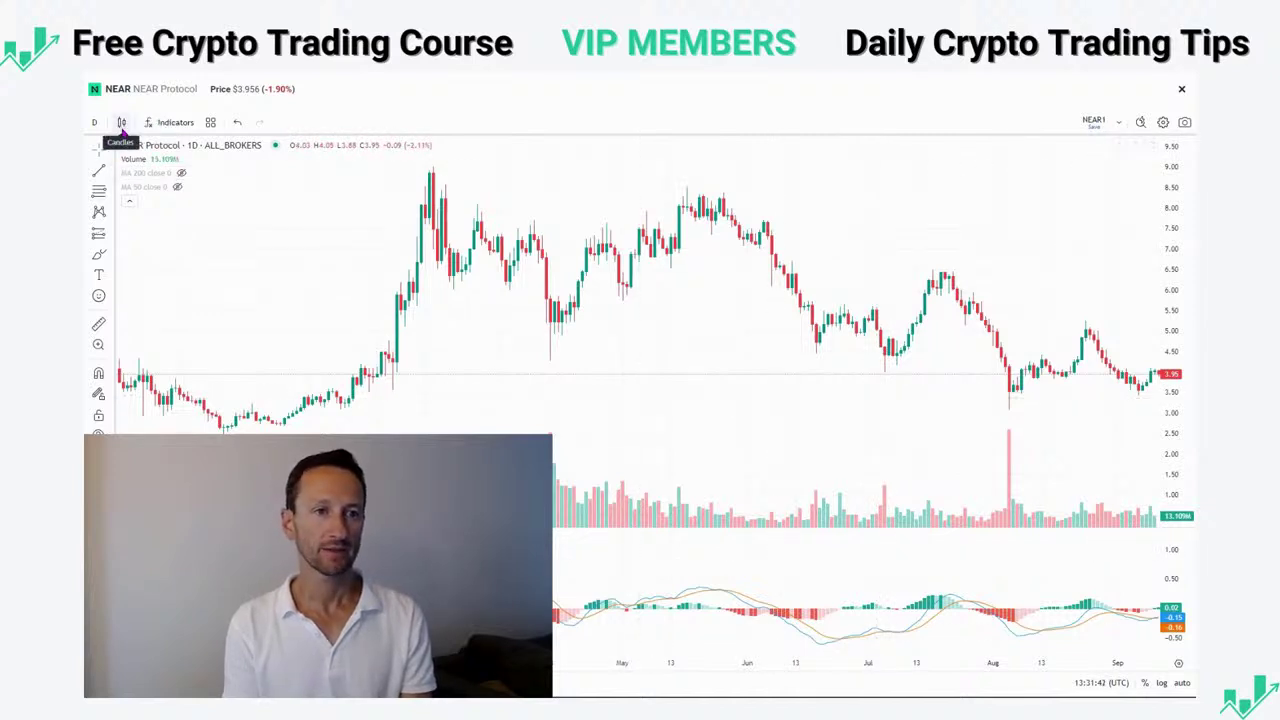
- Add a Moving Average indicator with length 200
click(150, 122)
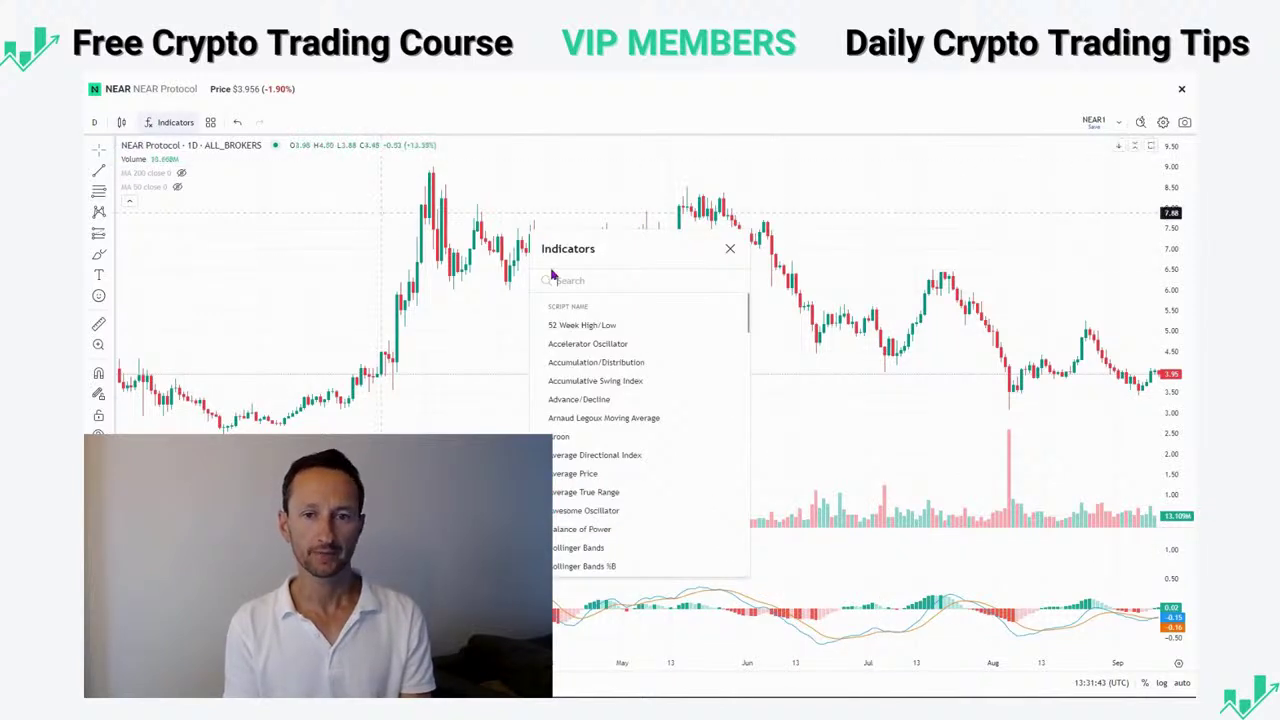
text(moving)
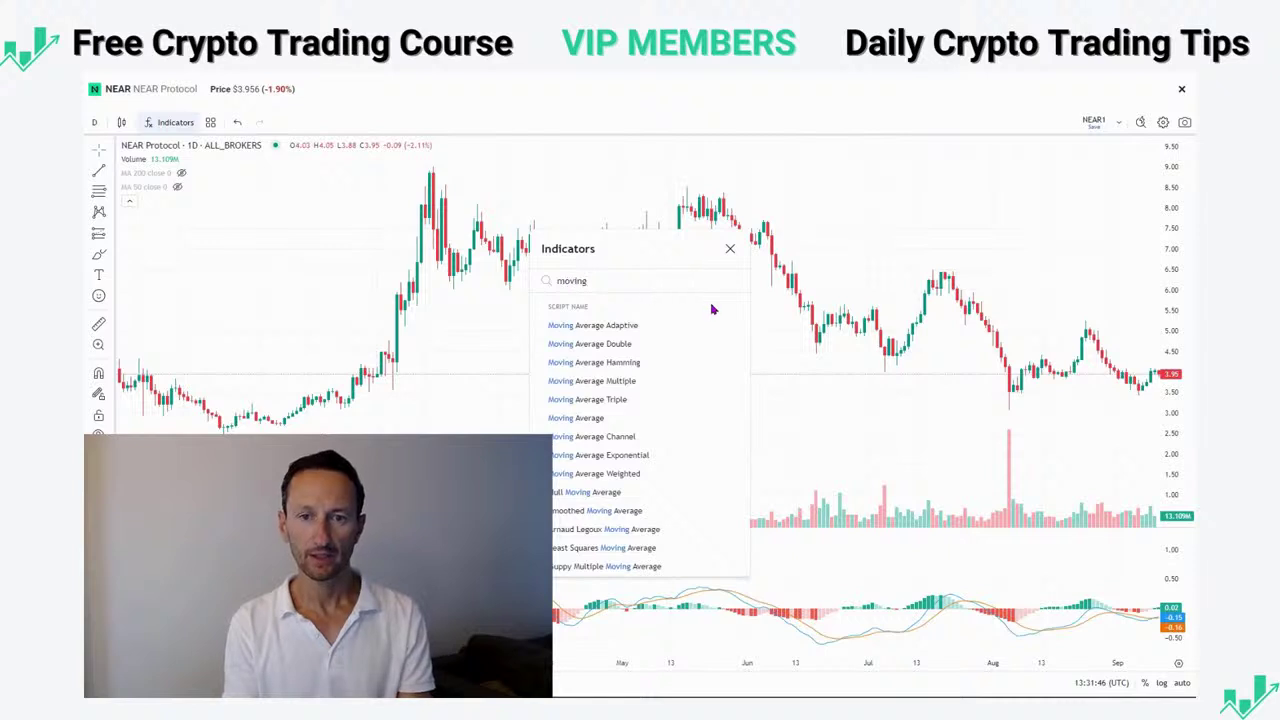
click(605, 420)
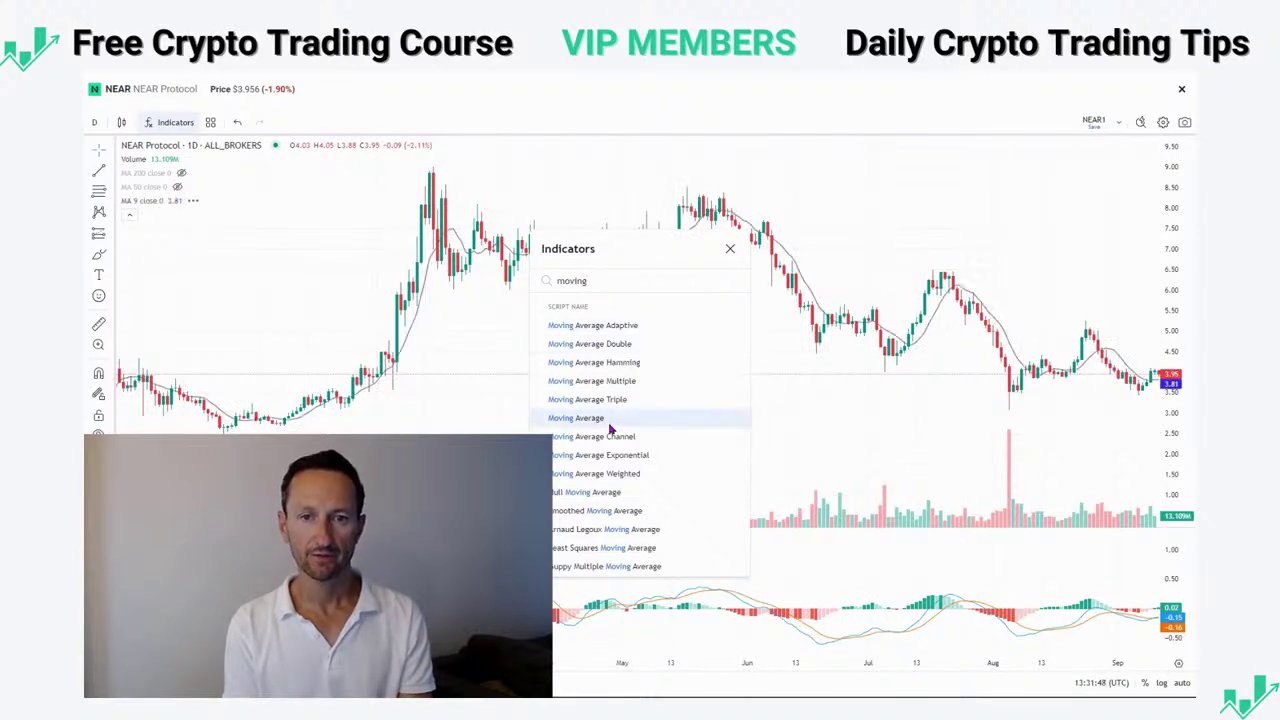
click(458, 238)
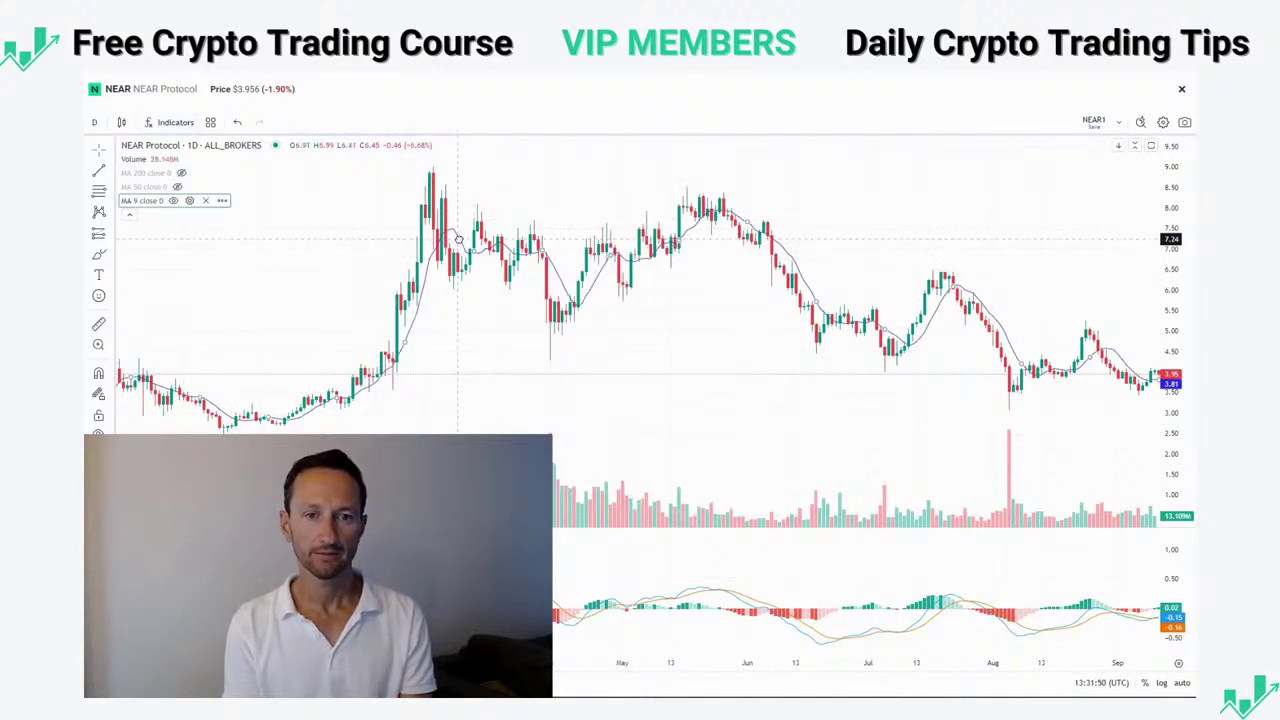
click(189, 201)
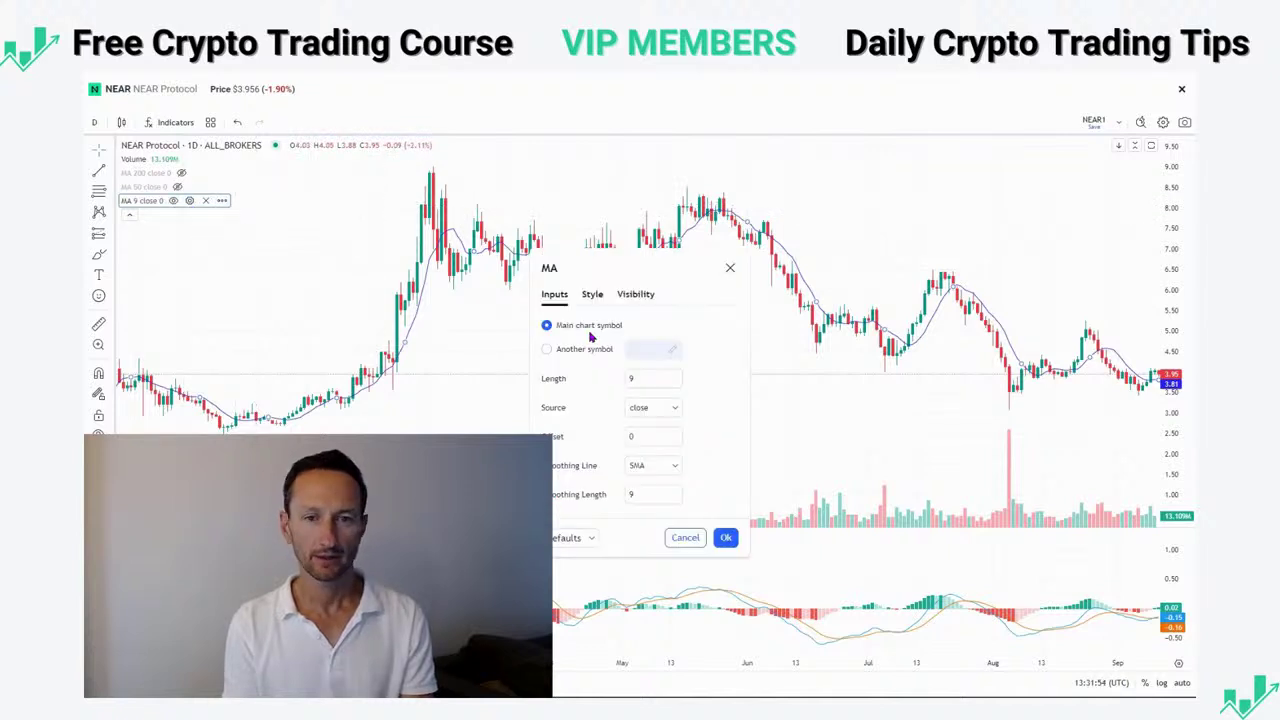
click(632, 379)
text(200)
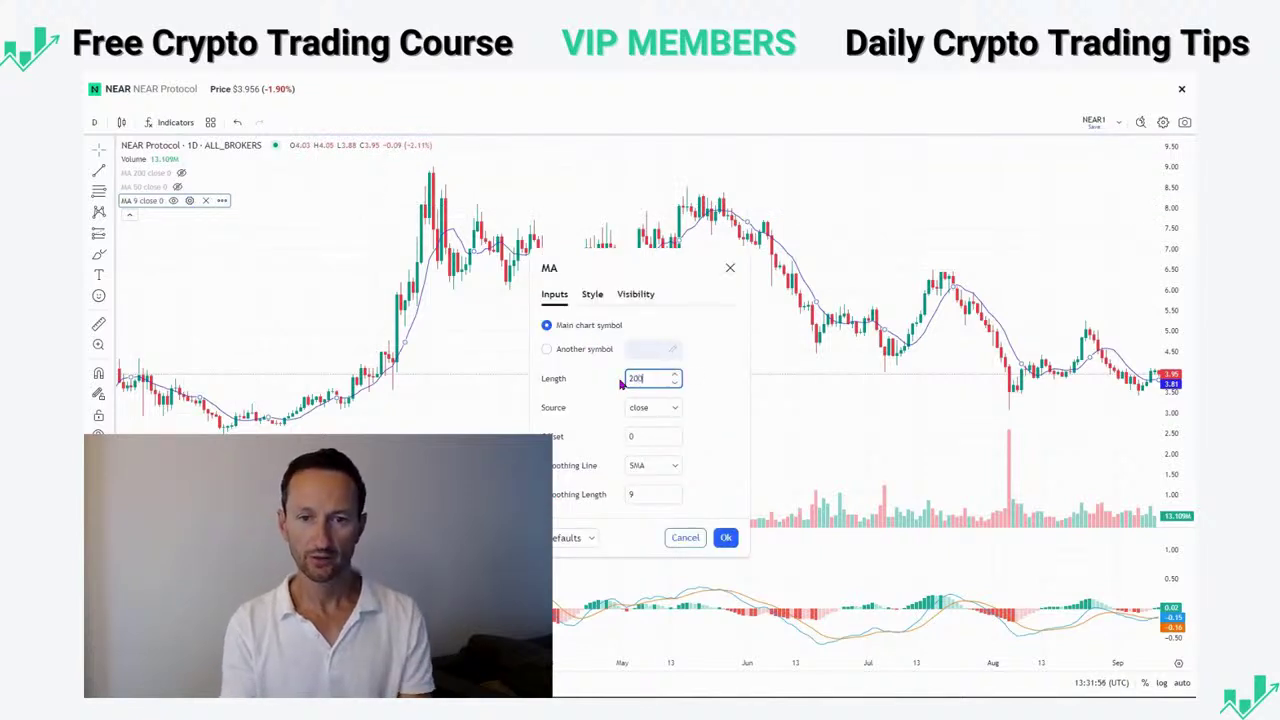
click(726, 538)
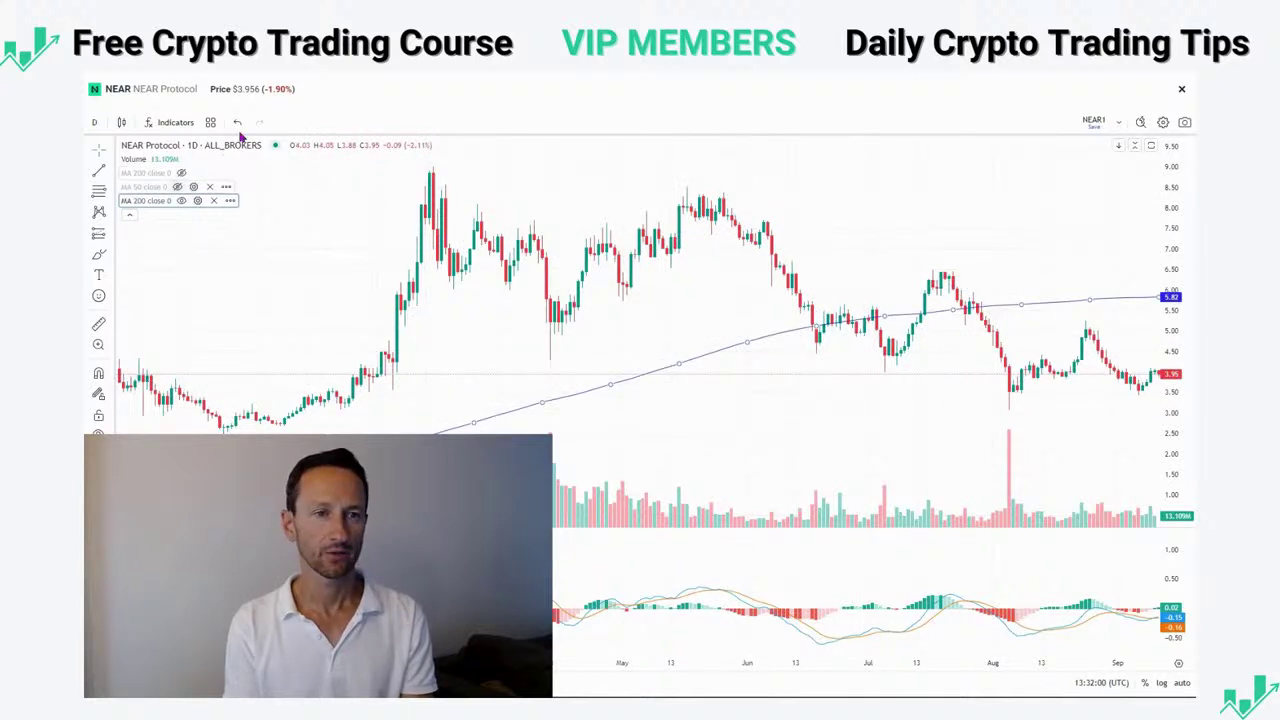
- Add a second Moving Average with length 50
click(176, 123)
text(moving)
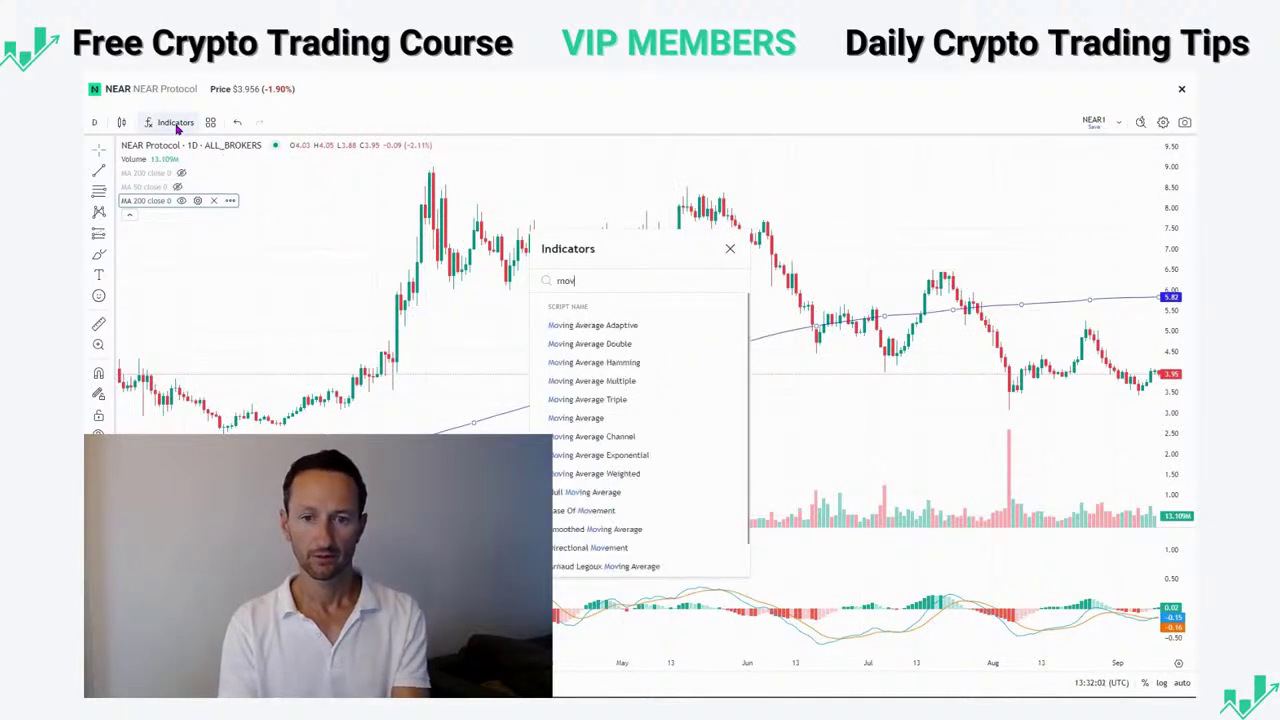
click(585, 418)
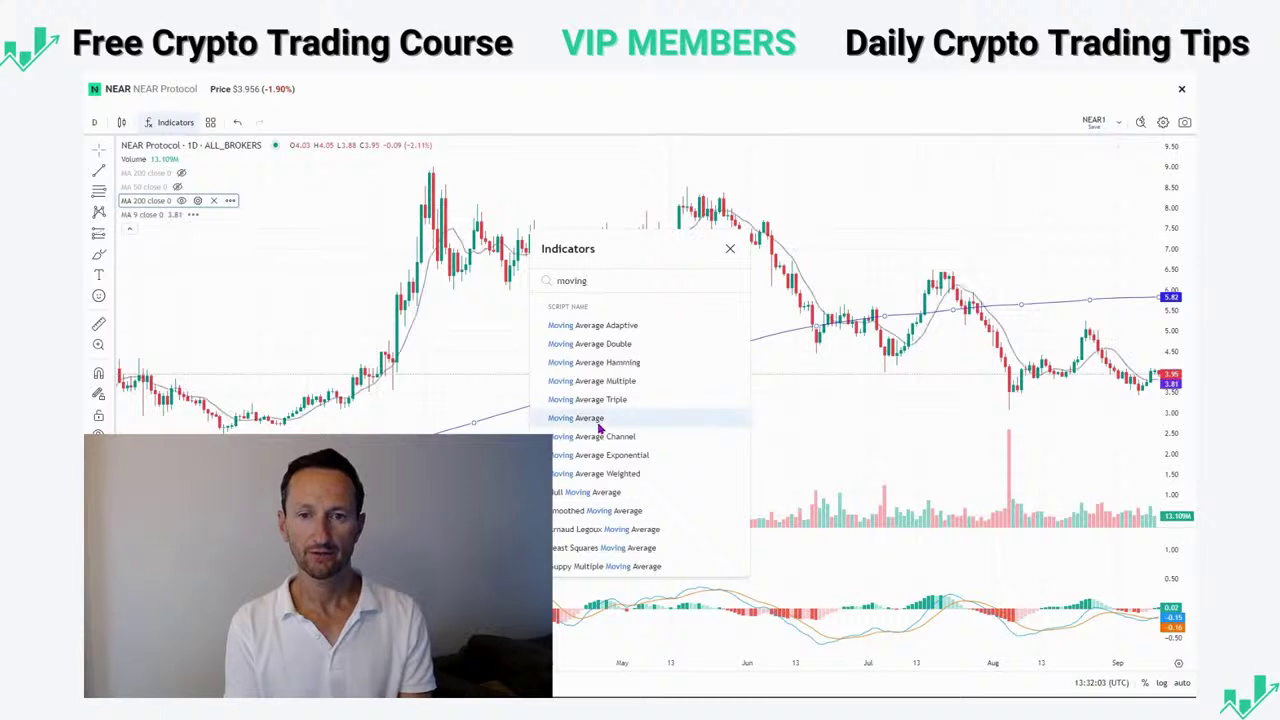
mouse_move(186, 218)
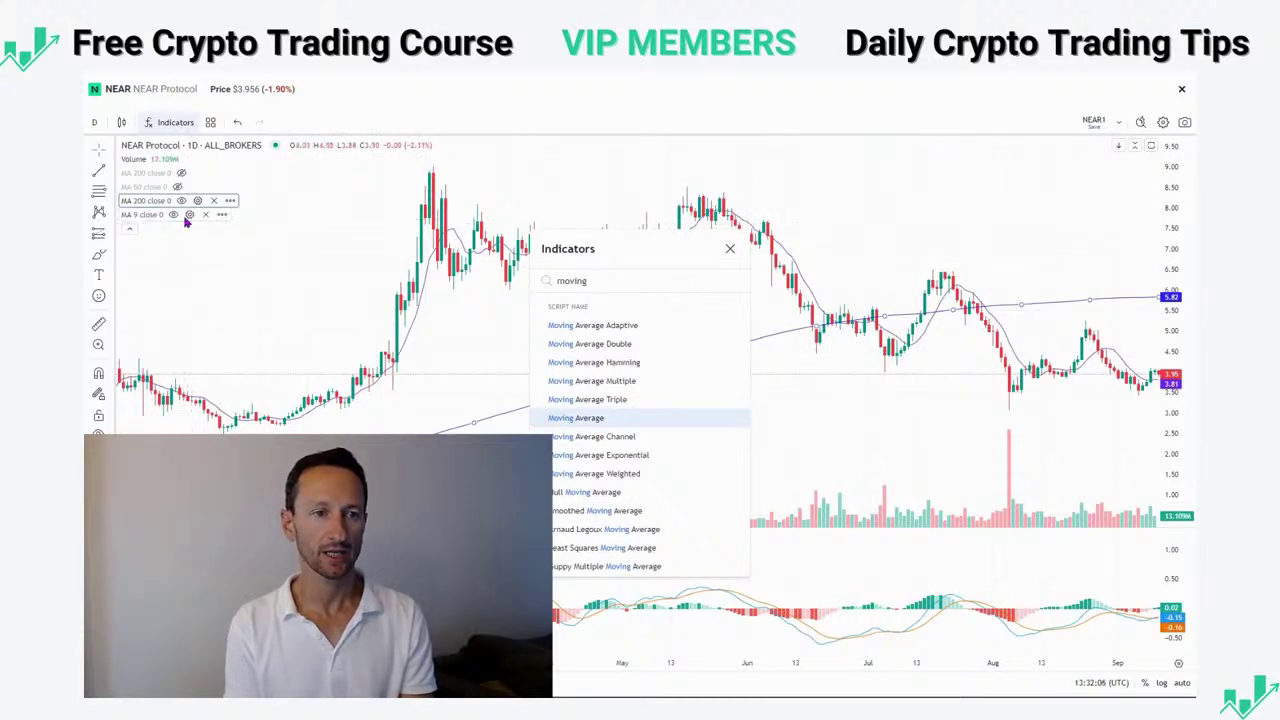
click(189, 215)
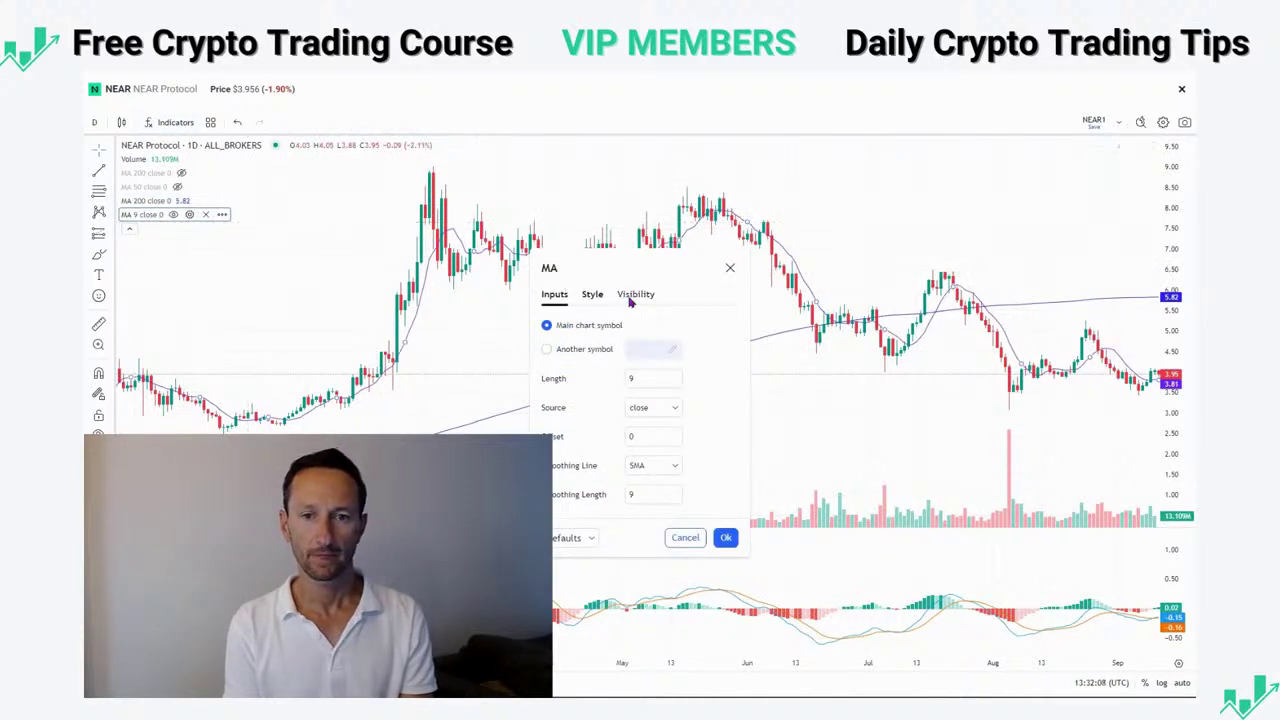
double_click(630, 378)
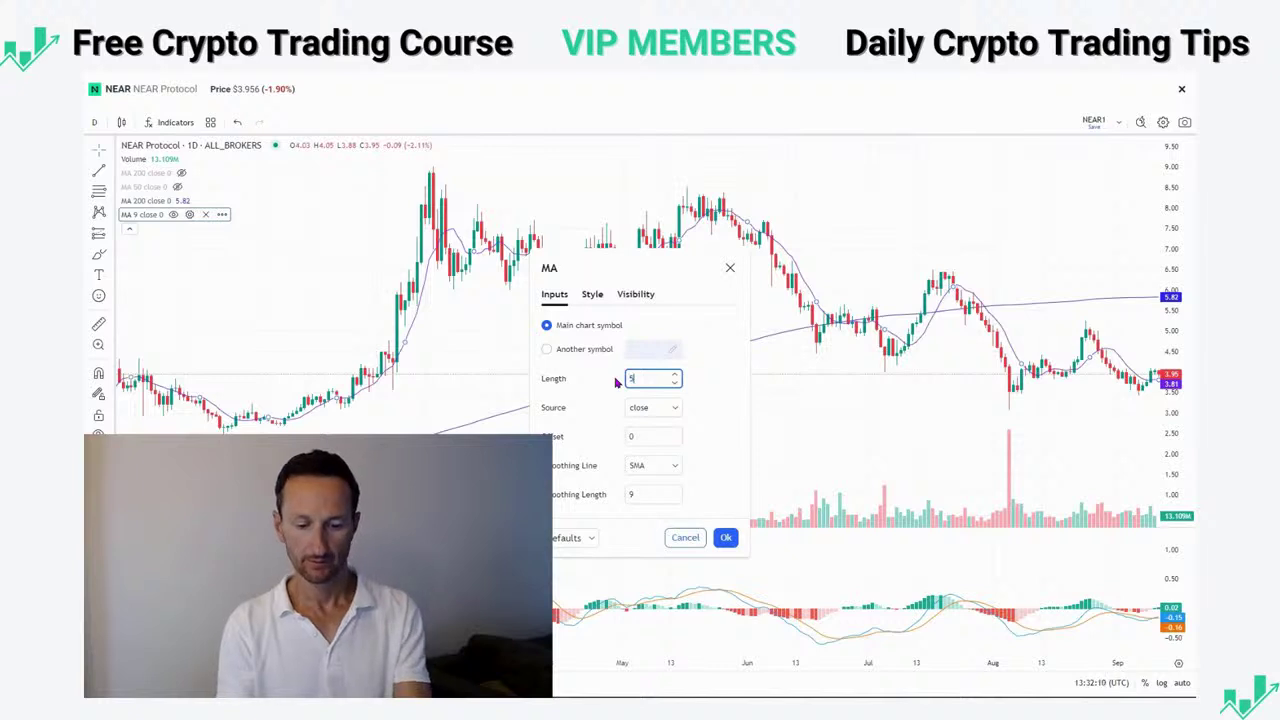
text(50)
click(726, 537)
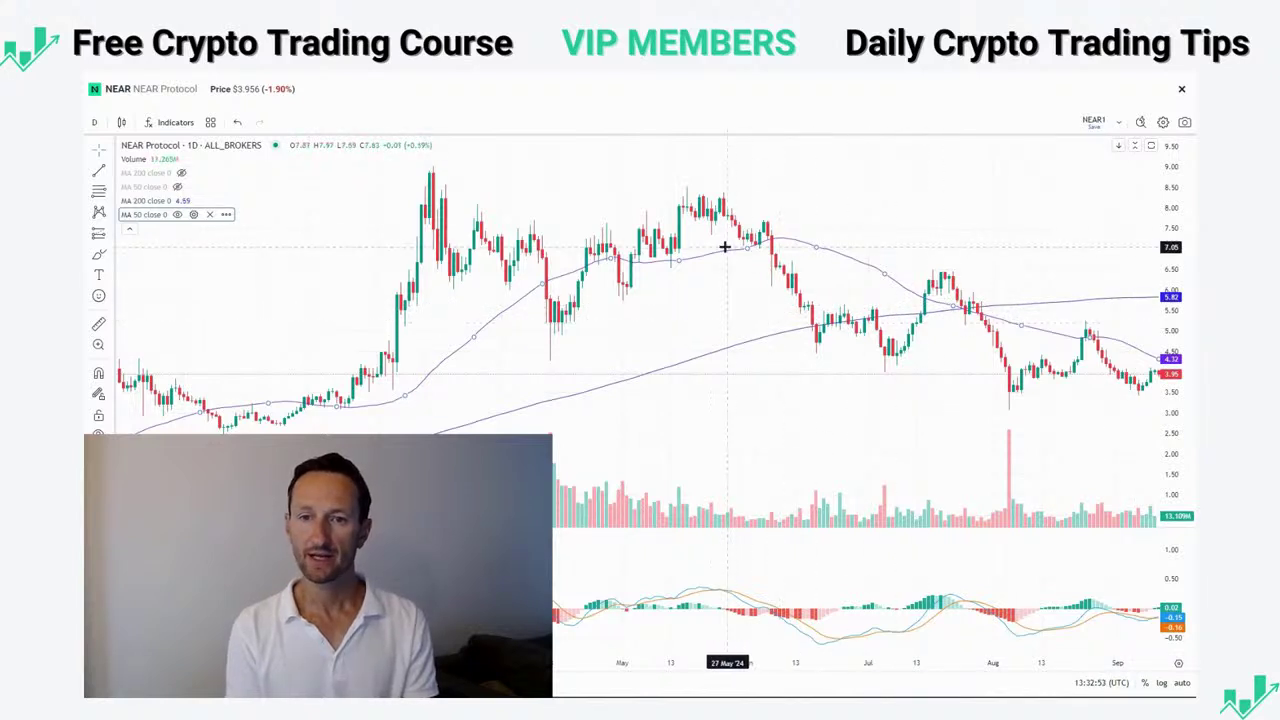
- Hide the MA 50 and MA 200 lines and zoom the time axis out
click(177, 215)
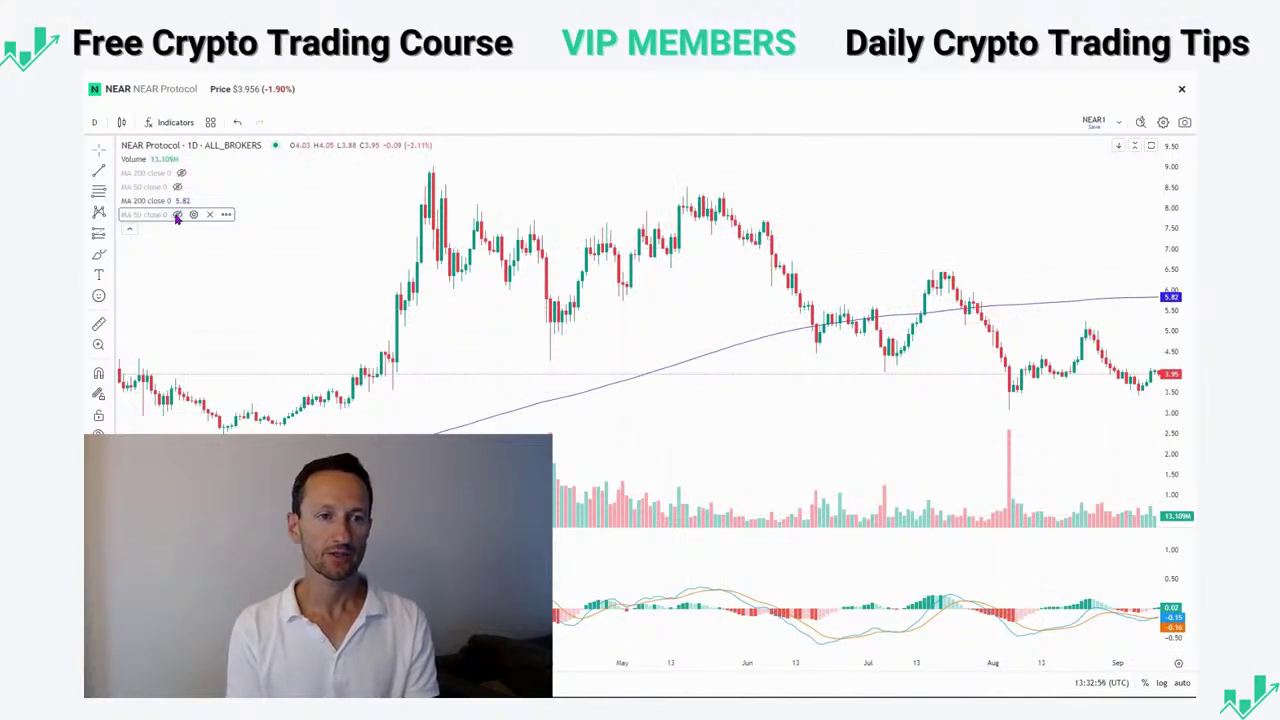
click(179, 201)
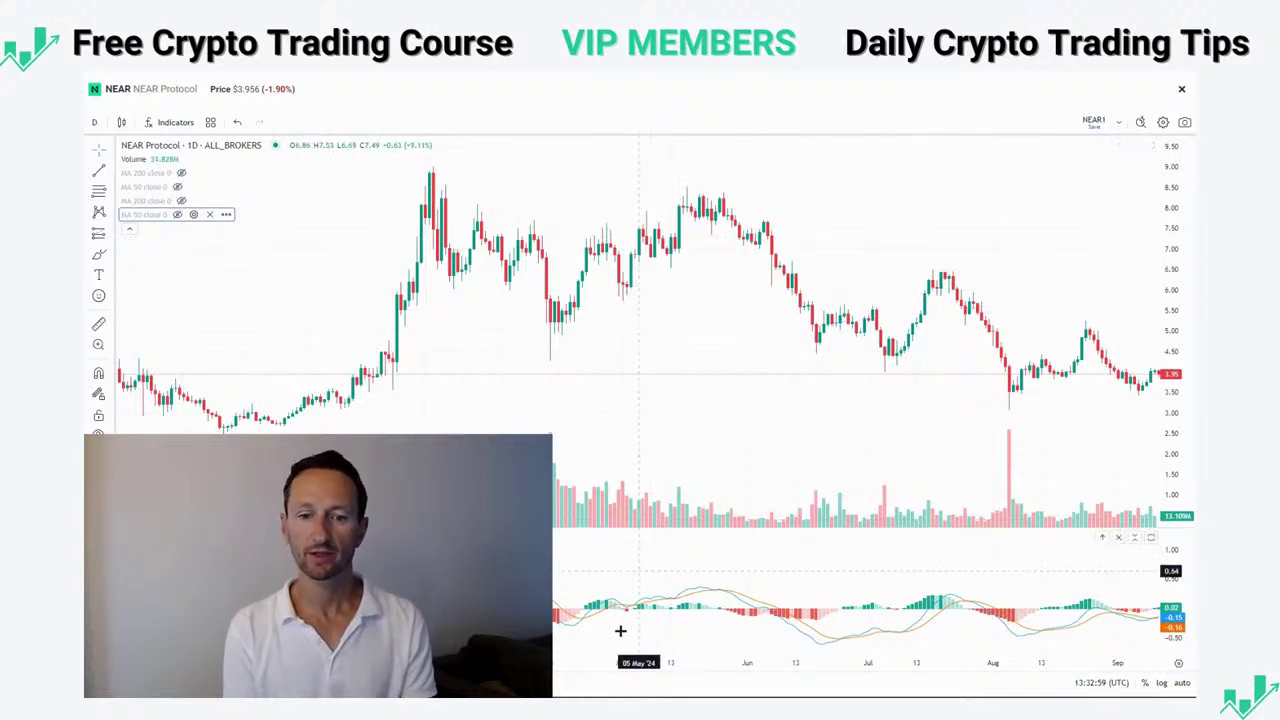
drag(615, 662, 658, 662)
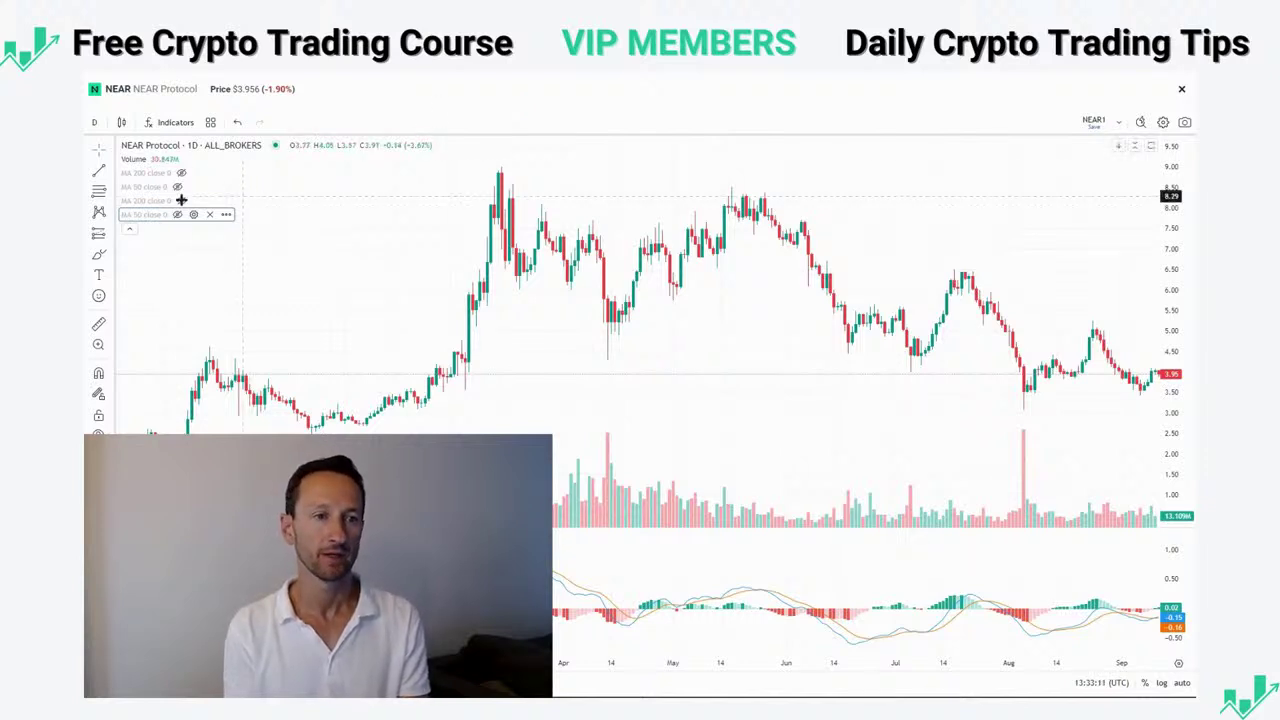
- Draw a falling trend line from the late-April high into September, then anchor one at the 05 Aug low
click(107, 174)
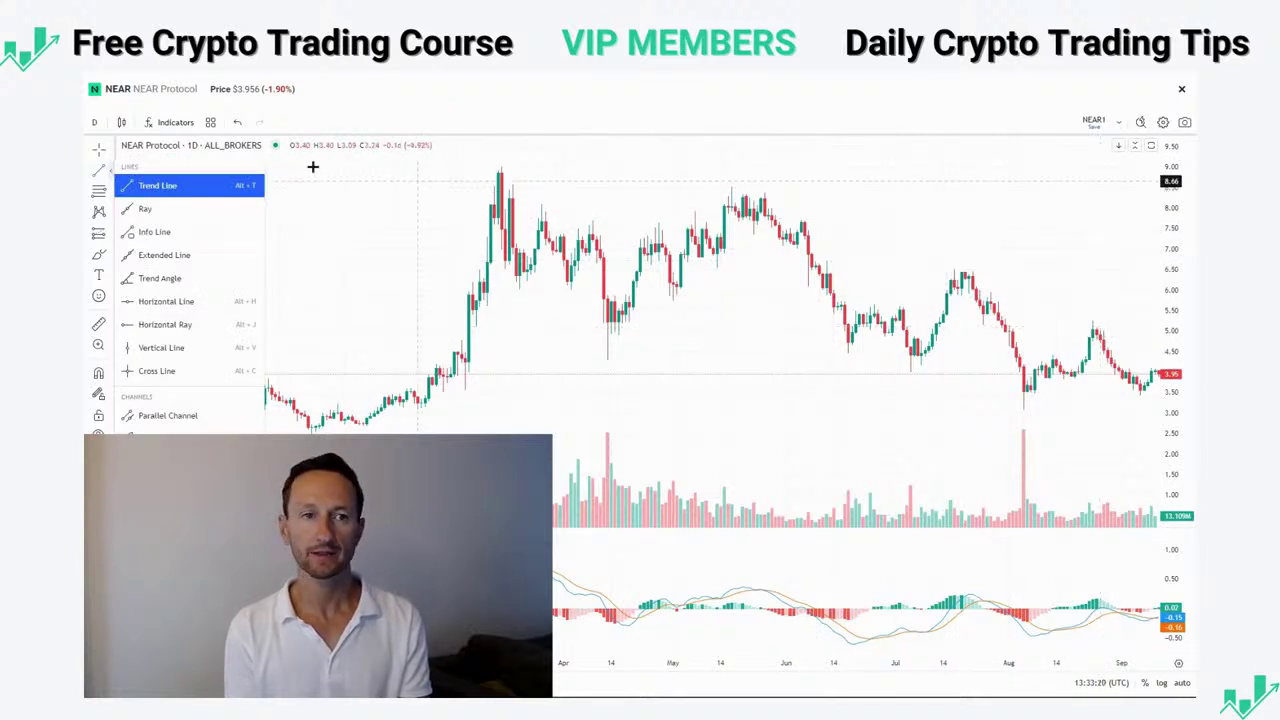
click(620, 125)
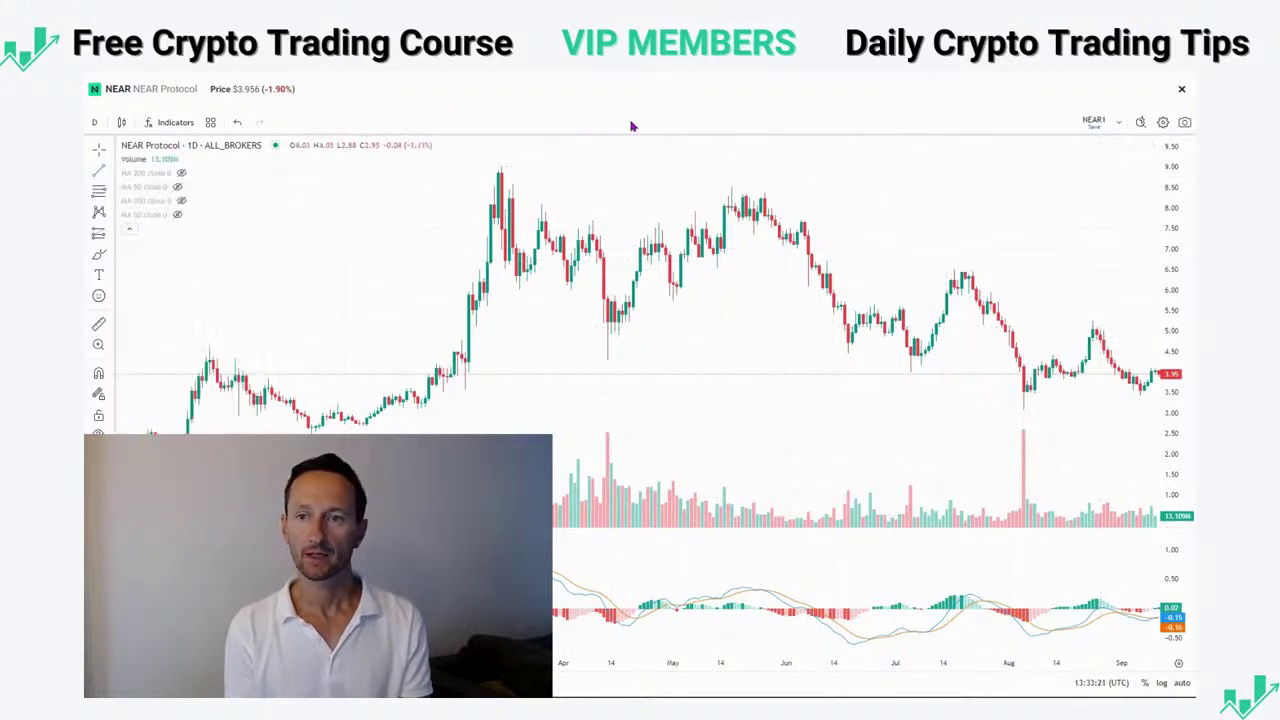
click(1091, 320)
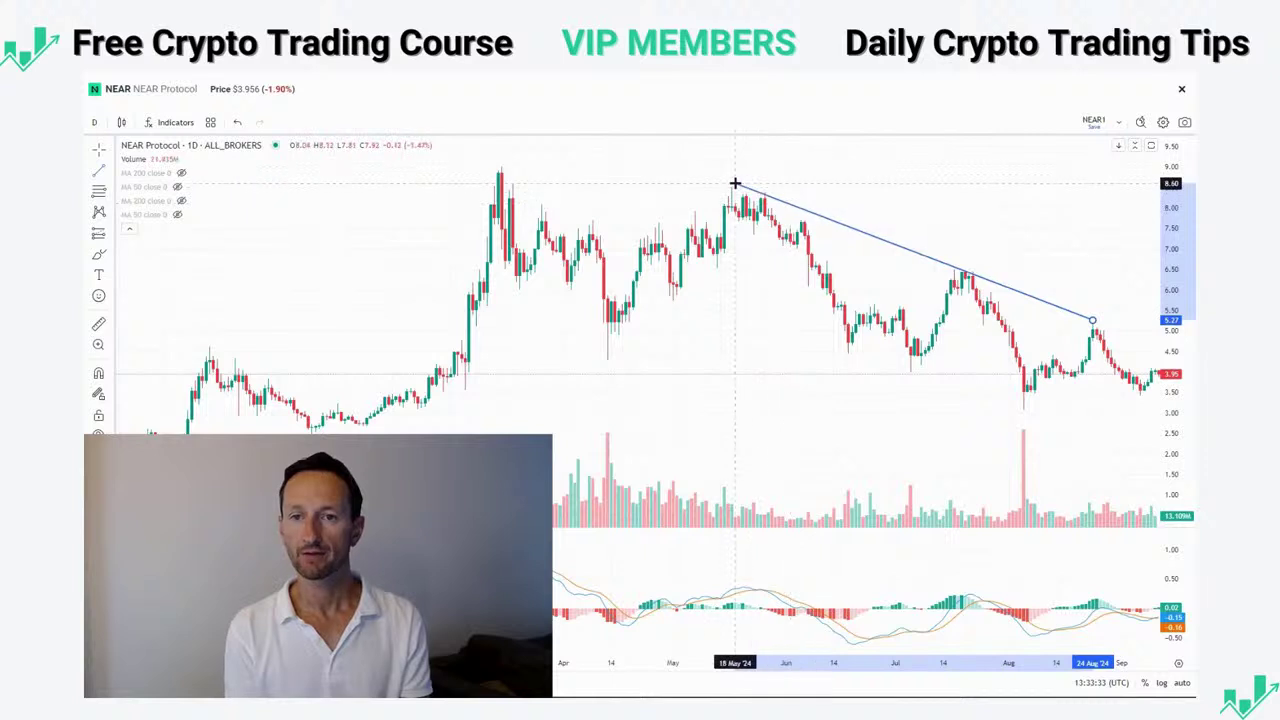
click(660, 152)
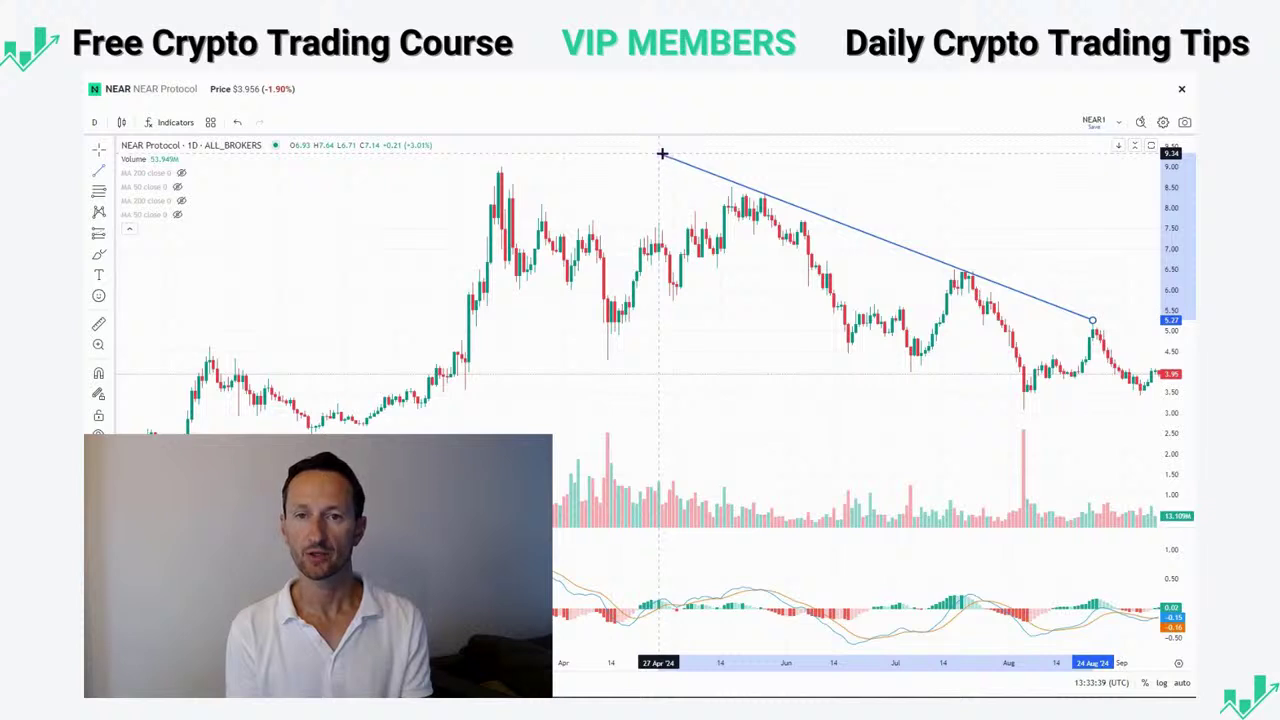
click(661, 153)
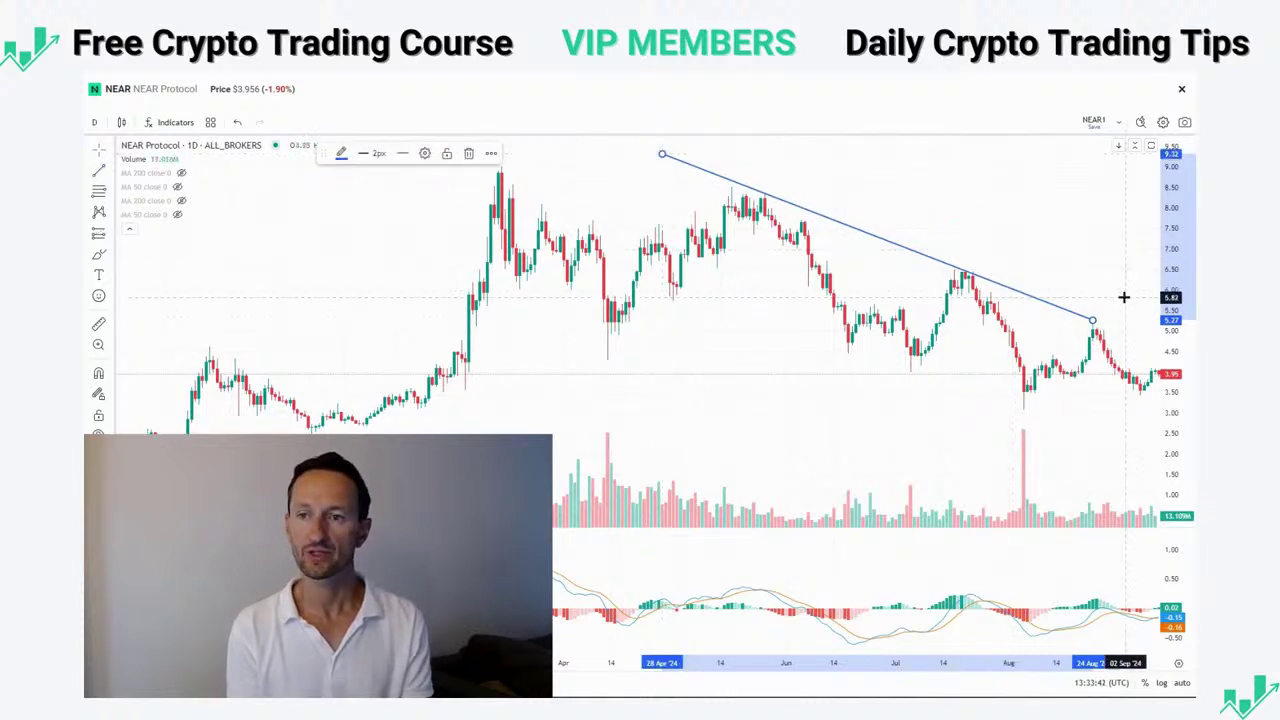
drag(1090, 318, 1160, 348)
drag(1114, 431, 1041, 423)
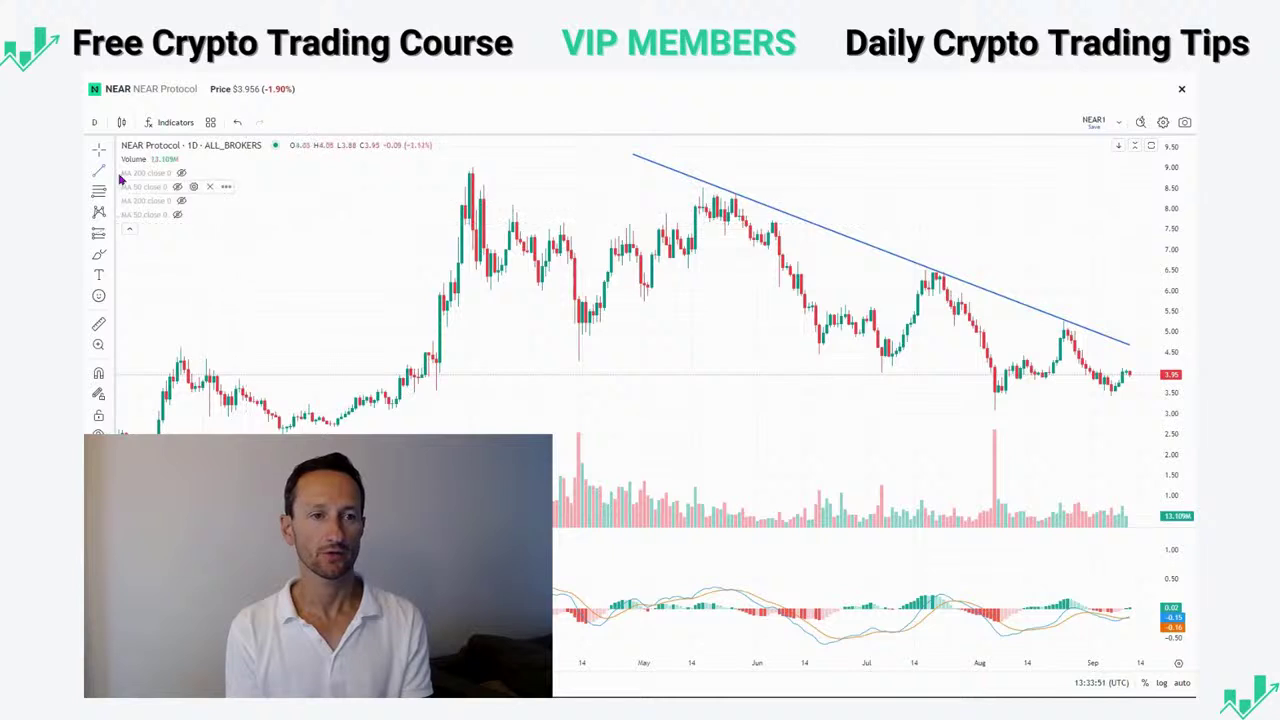
click(994, 409)
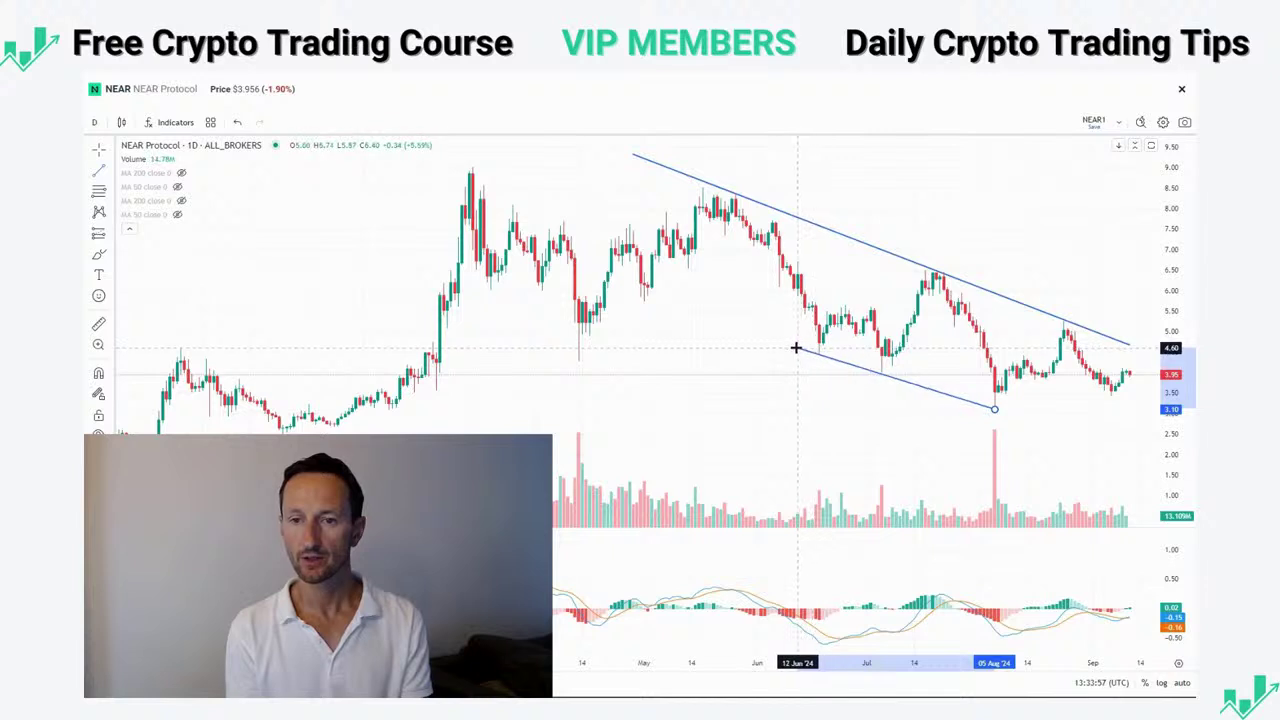
- End the lower channel line at the 02 May low and extend it to about 2.06 in September
click(646, 298)
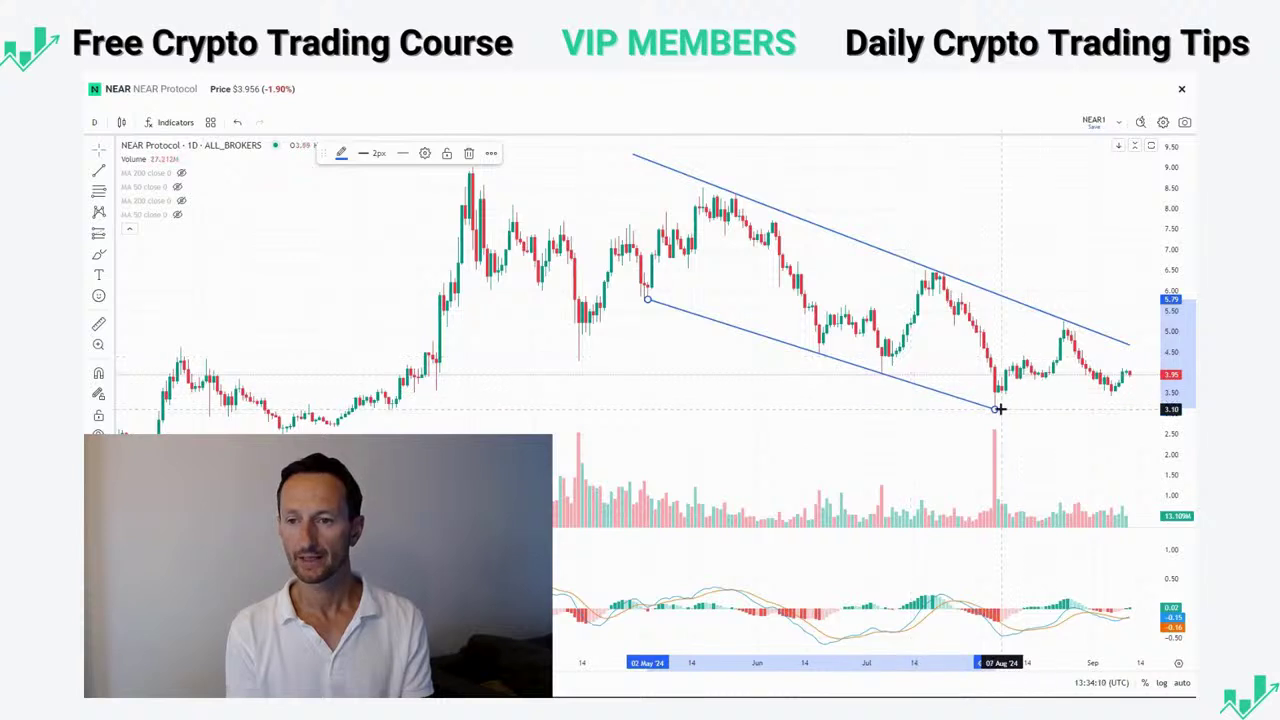
drag(998, 408, 1136, 452)
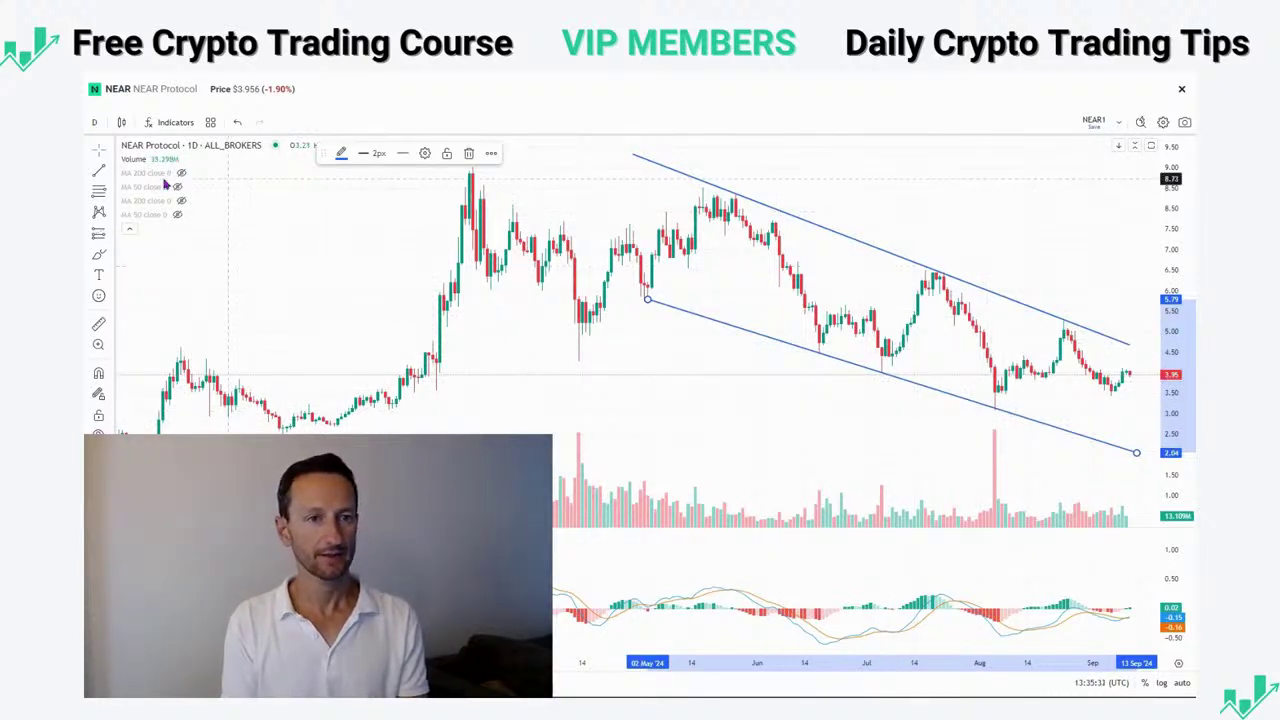
click(104, 171)
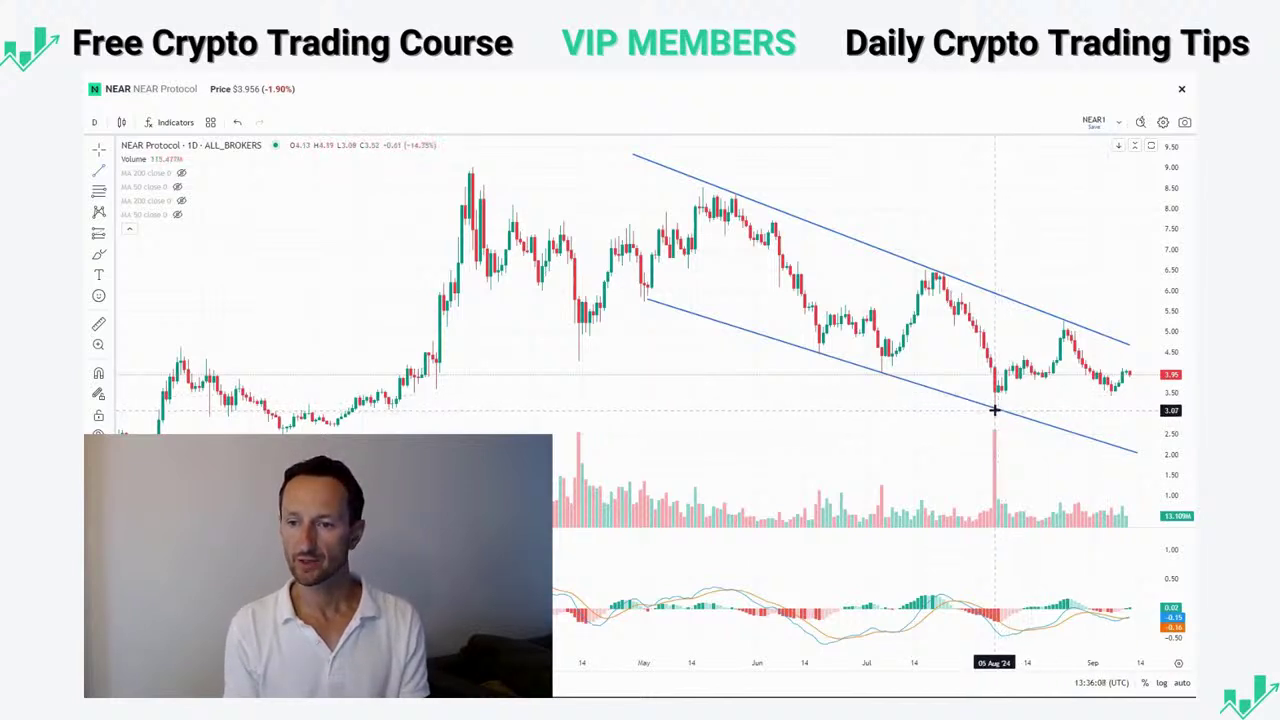
- Reselect the lower channel line and pan the chart to show earlier history
click(994, 410)
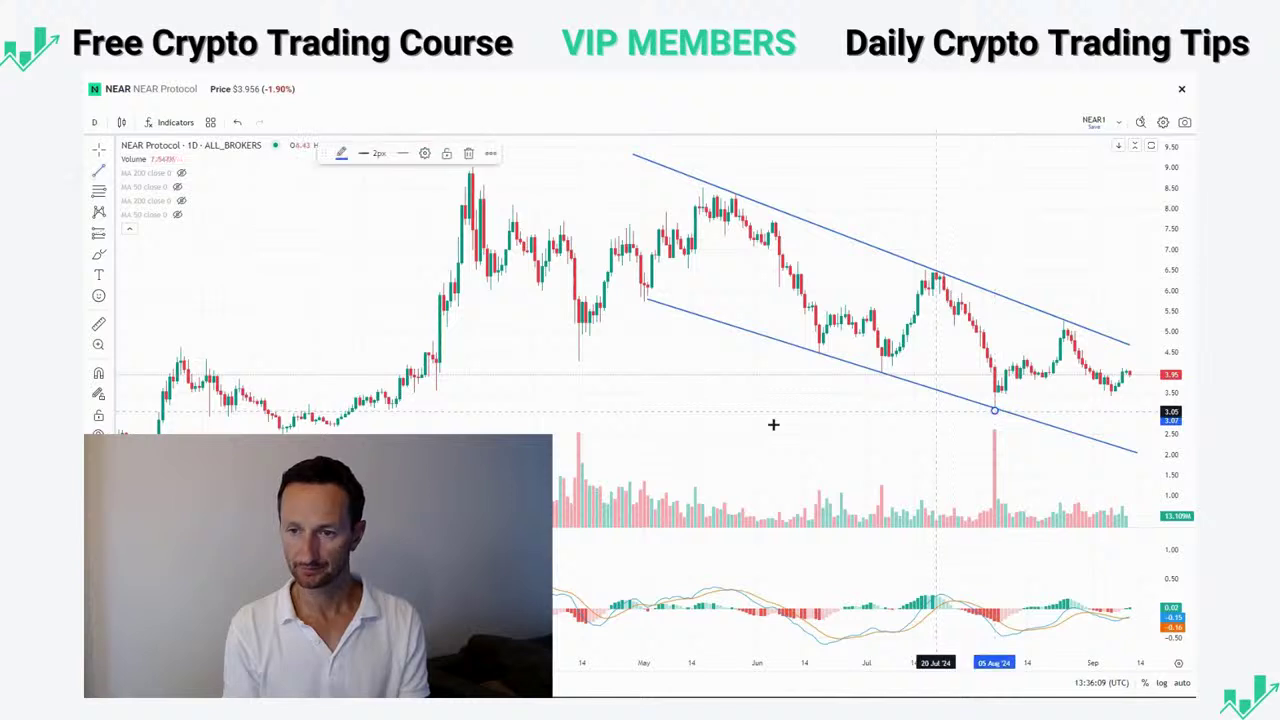
scroll(771, 423, right, 2)
drag(746, 424, 848, 423)
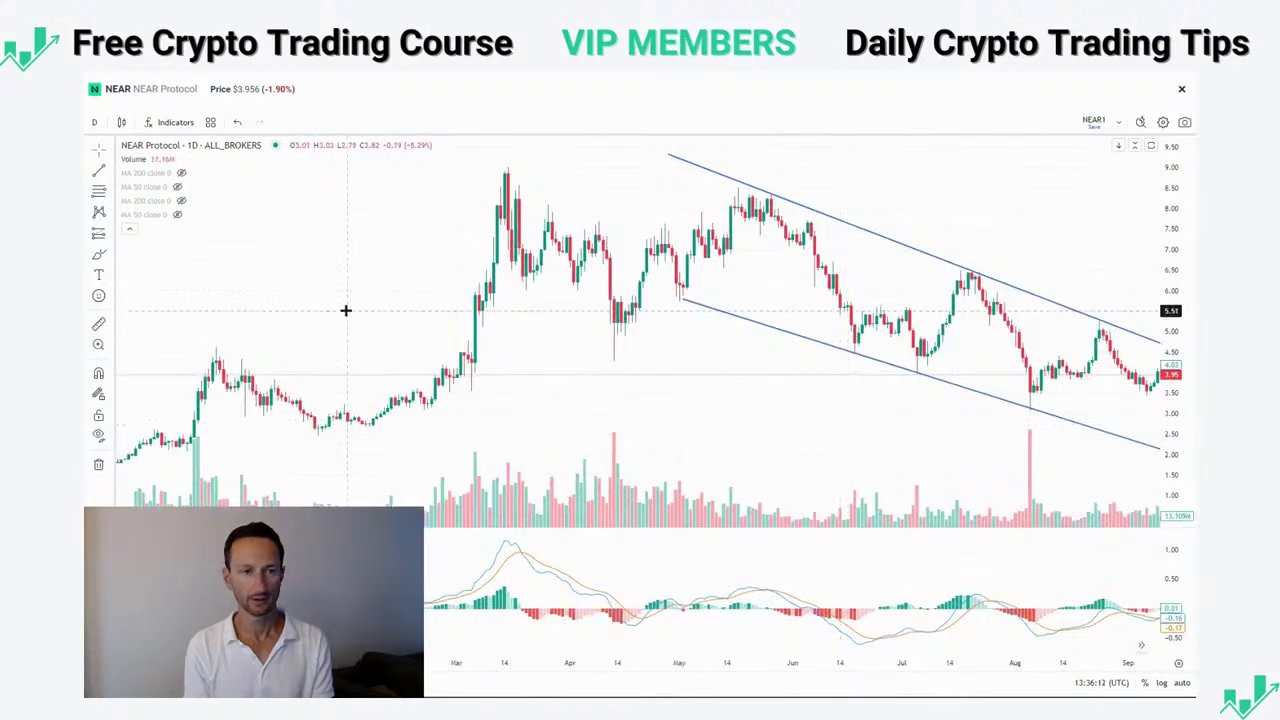
- Draw a support level from the August low (about 3.10) to the chart's left edge
click(108, 176)
click(140, 180)
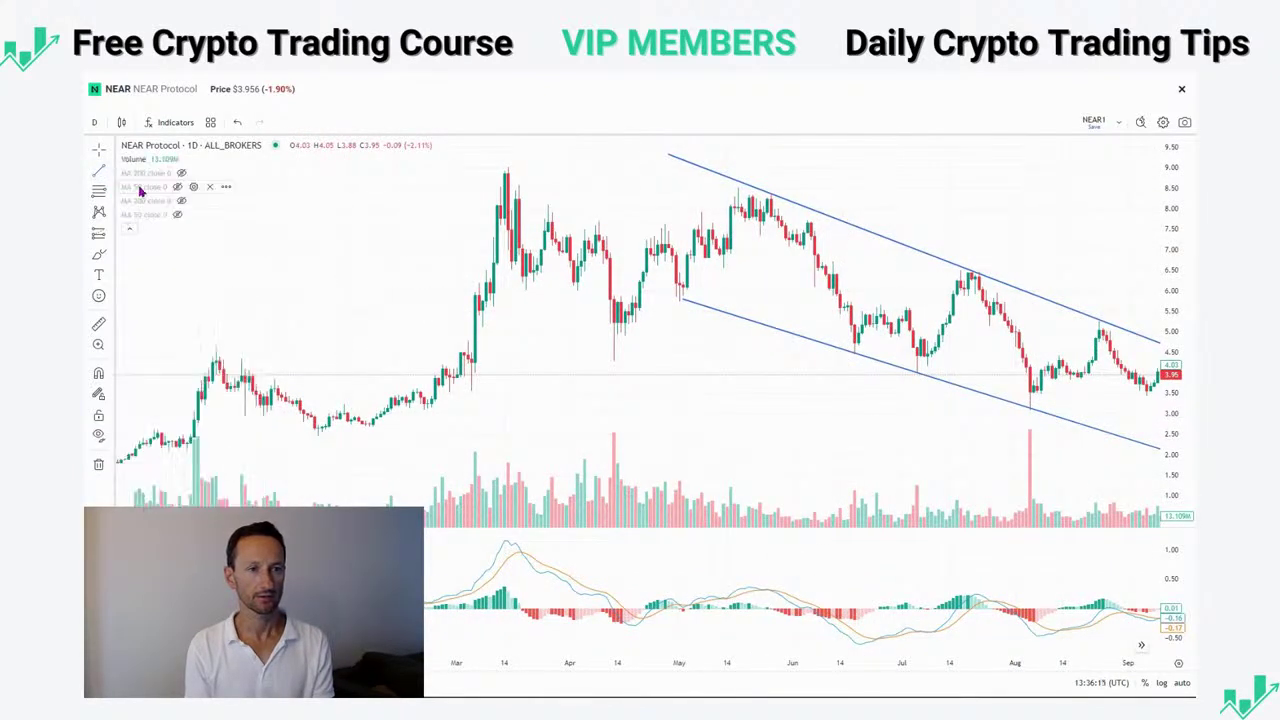
click(1033, 409)
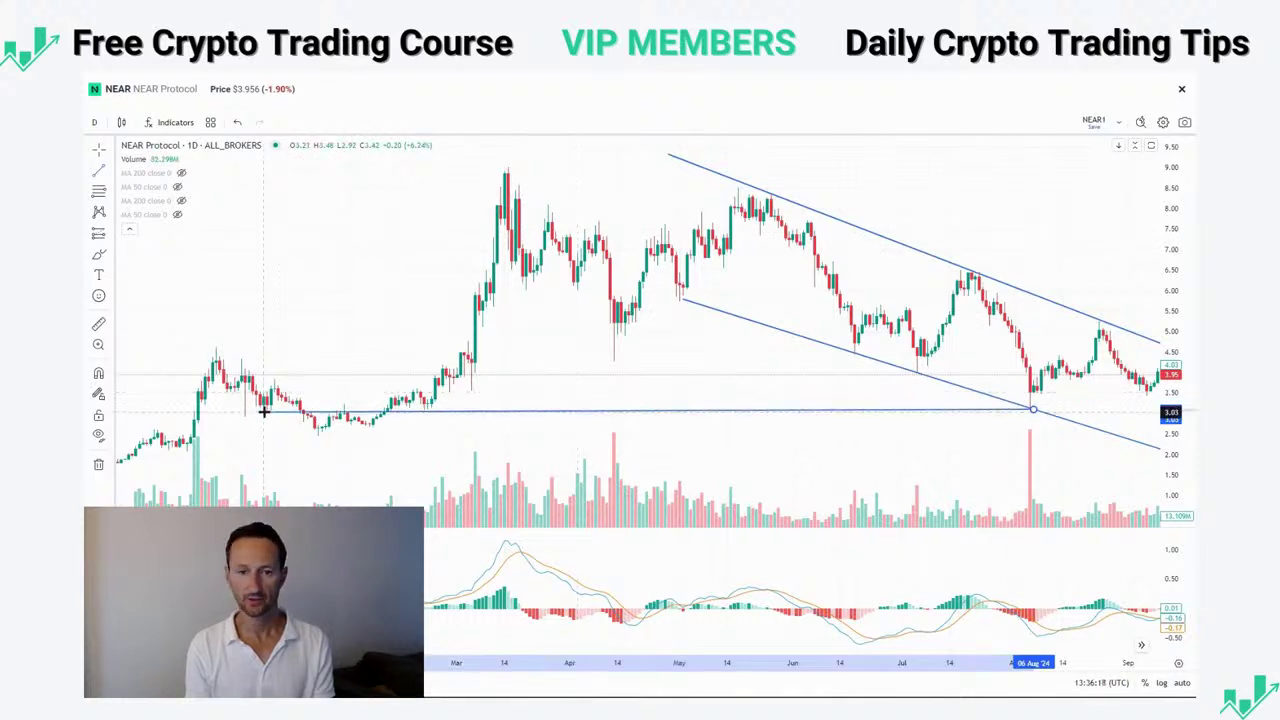
click(129, 408)
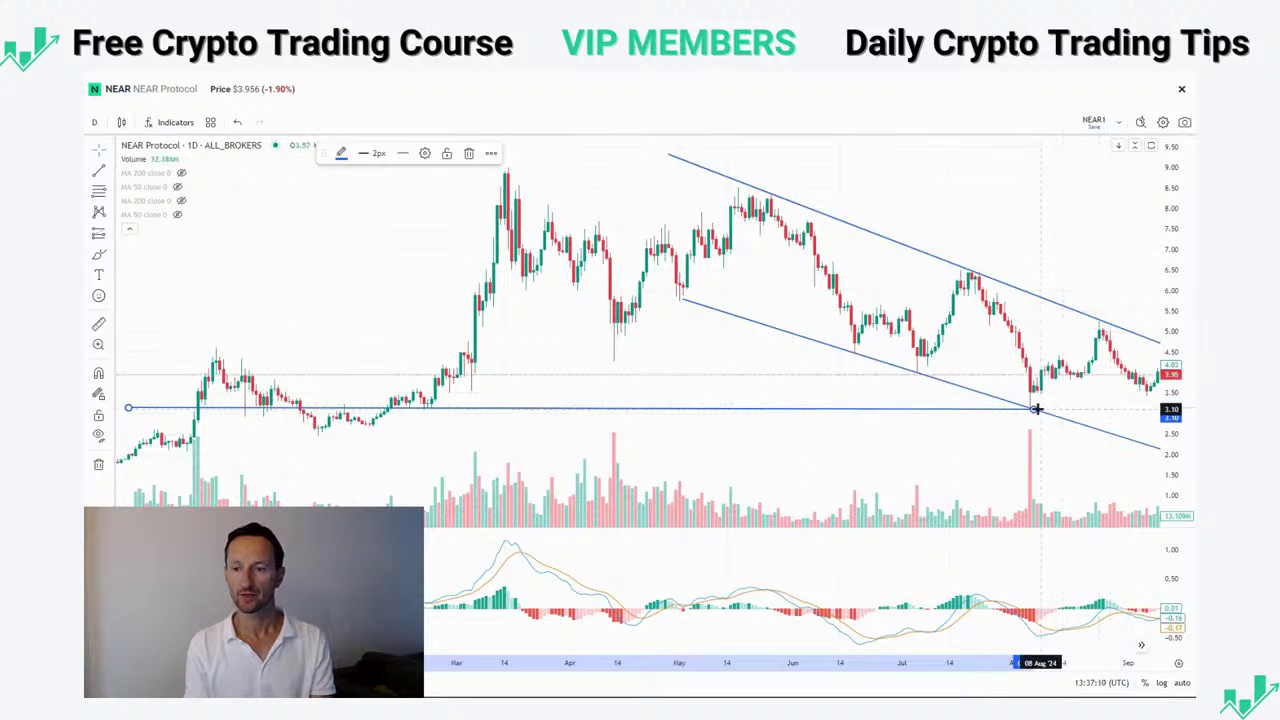
- Extend the support line to the right edge and style it teal, 4px, at 31% opacity
drag(1035, 411, 1155, 413)
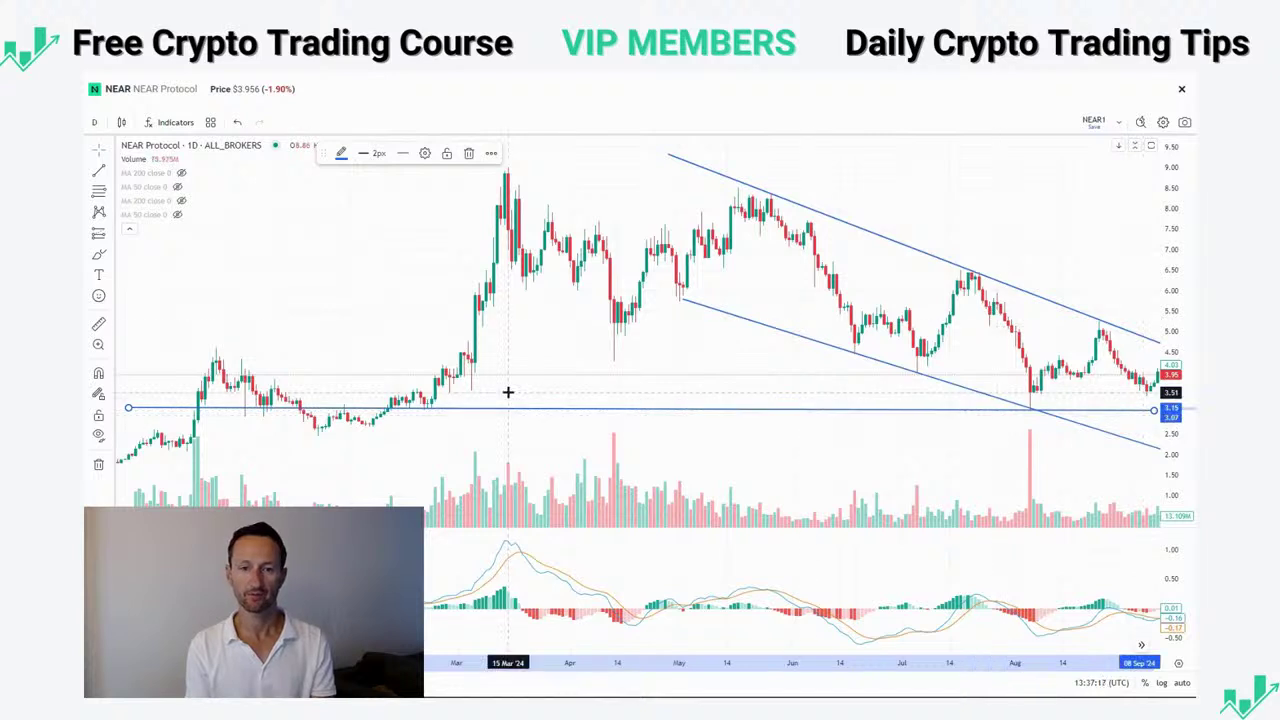
click(341, 153)
click(396, 193)
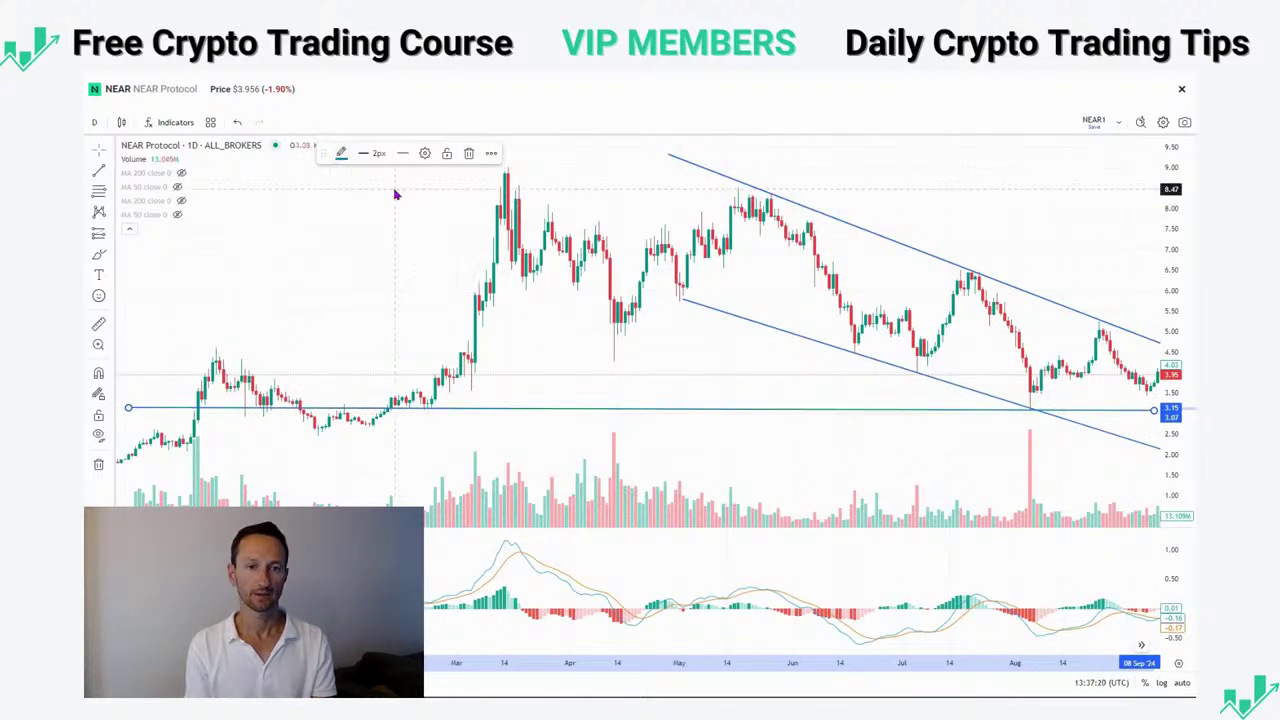
click(376, 153)
click(384, 234)
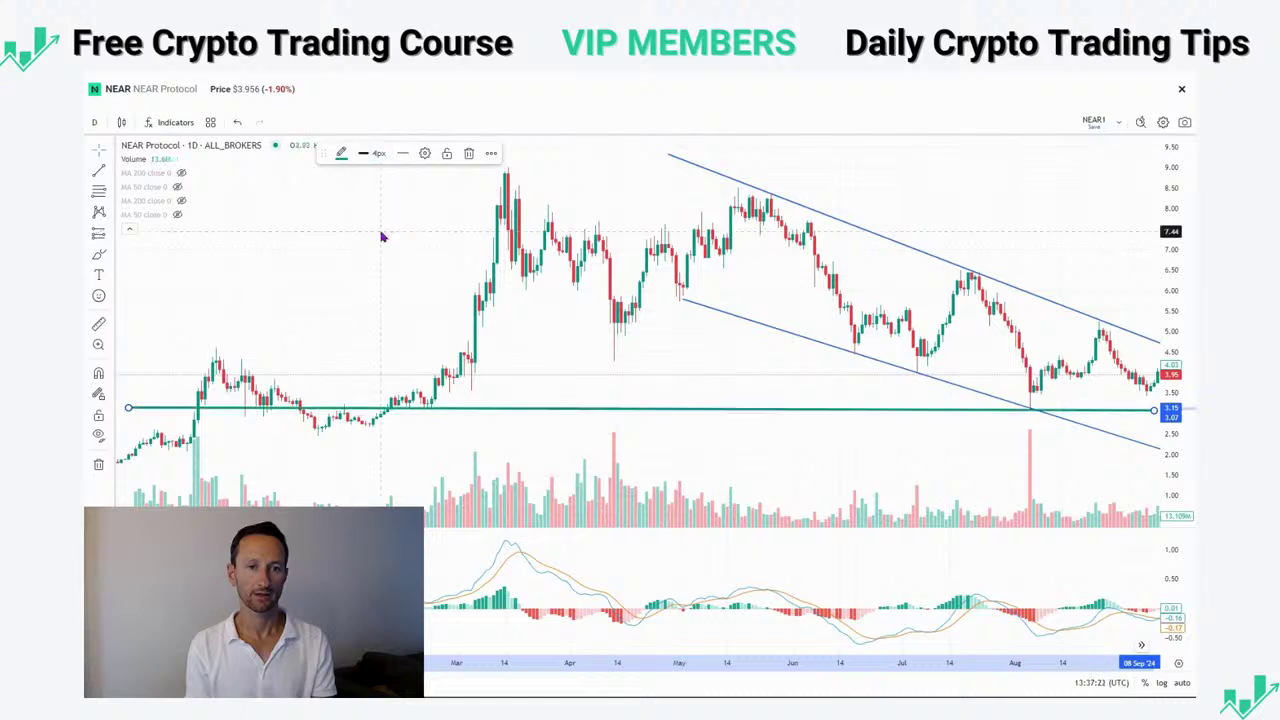
click(341, 153)
click(369, 337)
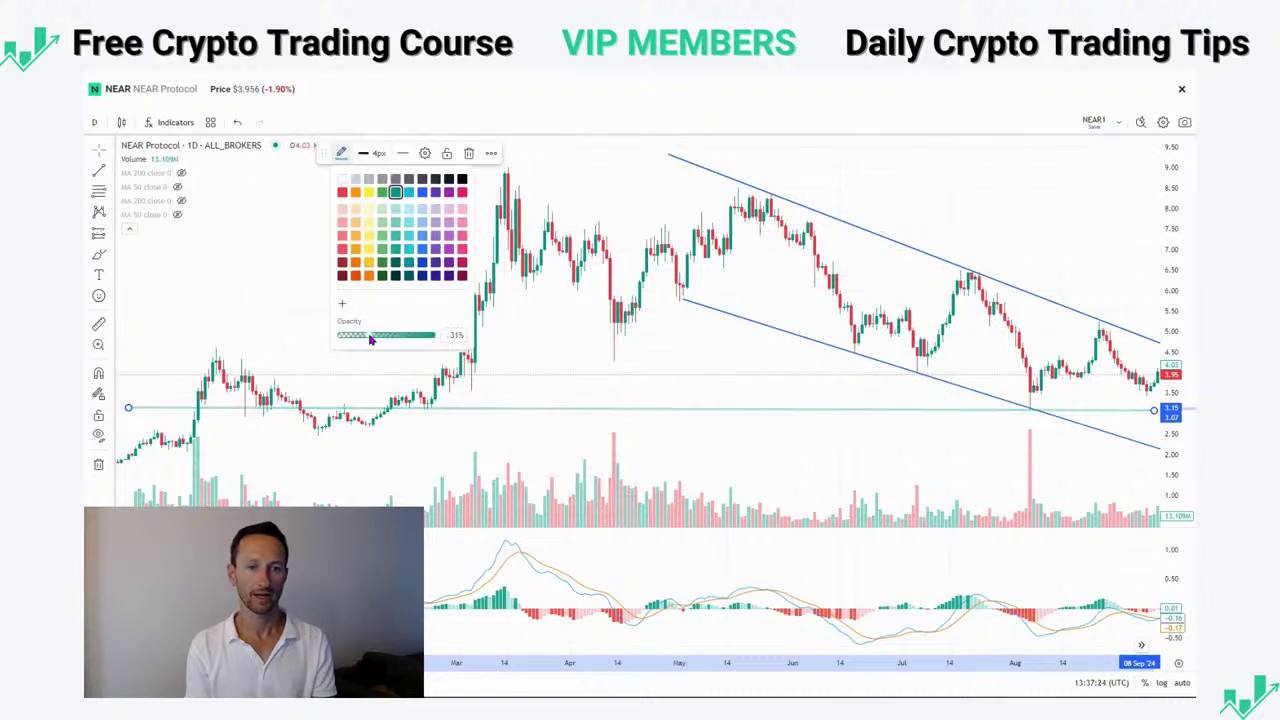
click(756, 386)
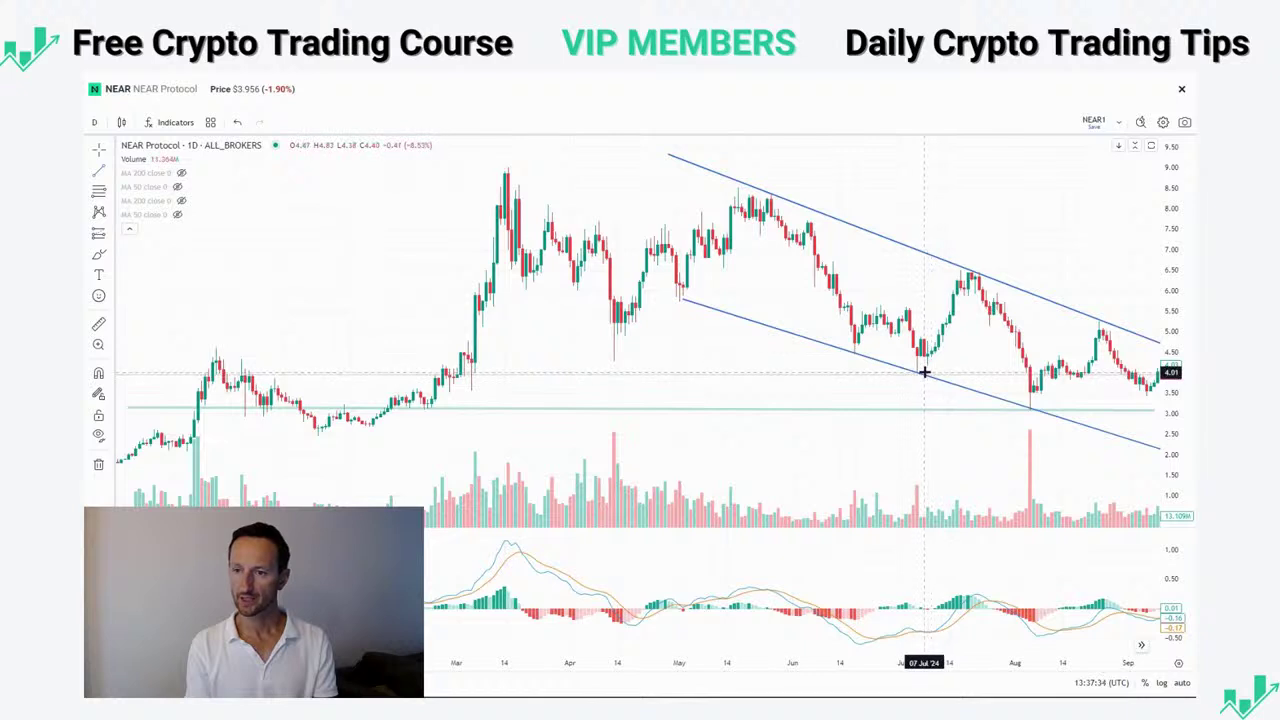
- Draw a horizontal level near 4.46 at the mid-August high, spanning the full chart width
click(1057, 357)
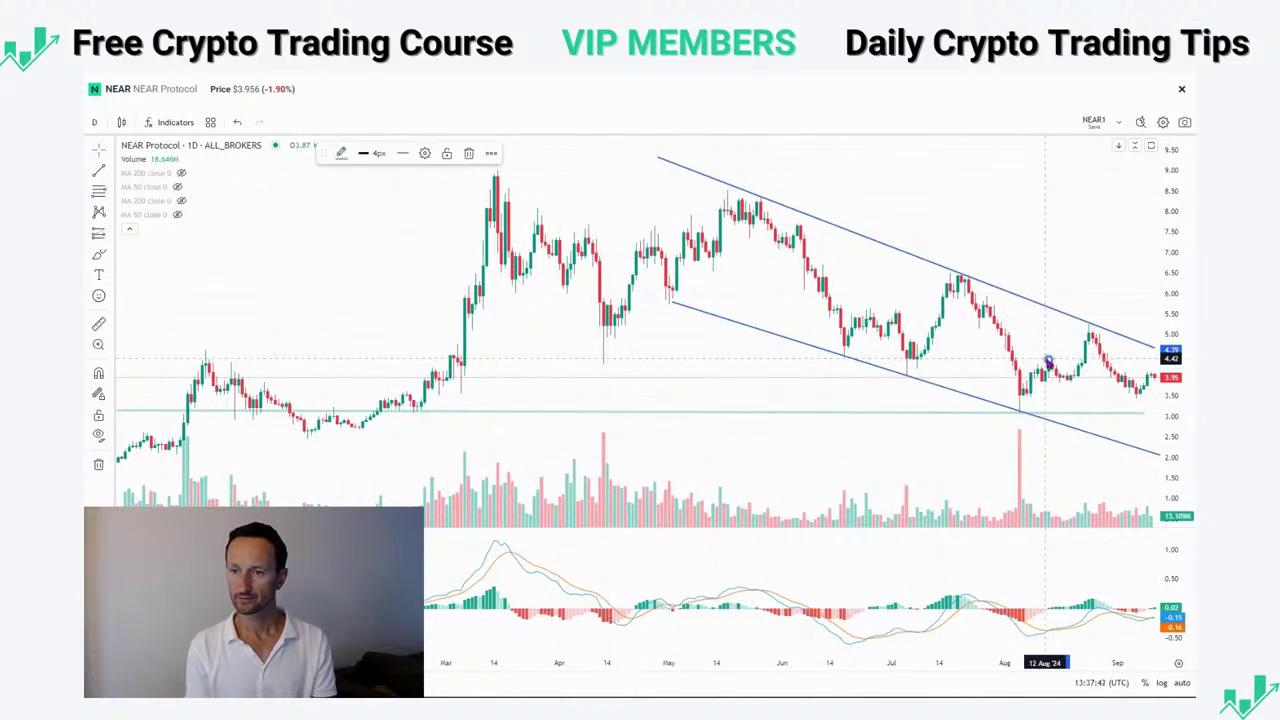
key(Escape)
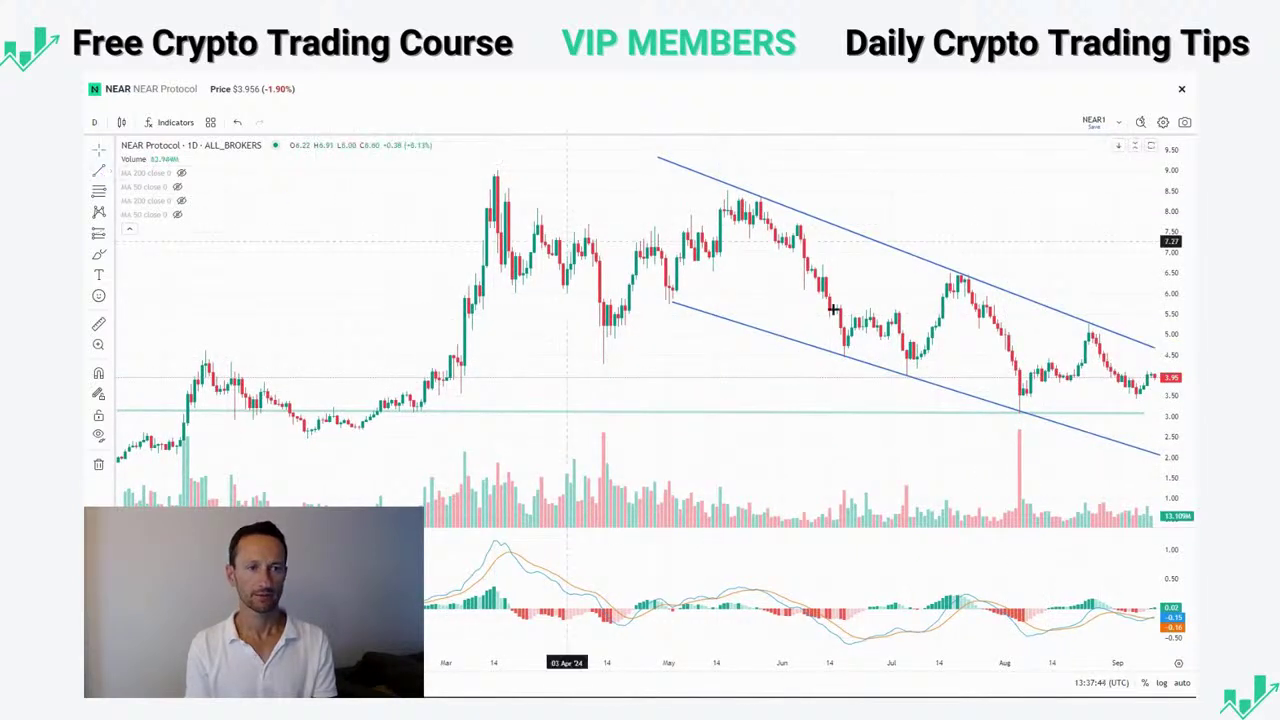
click(1048, 358)
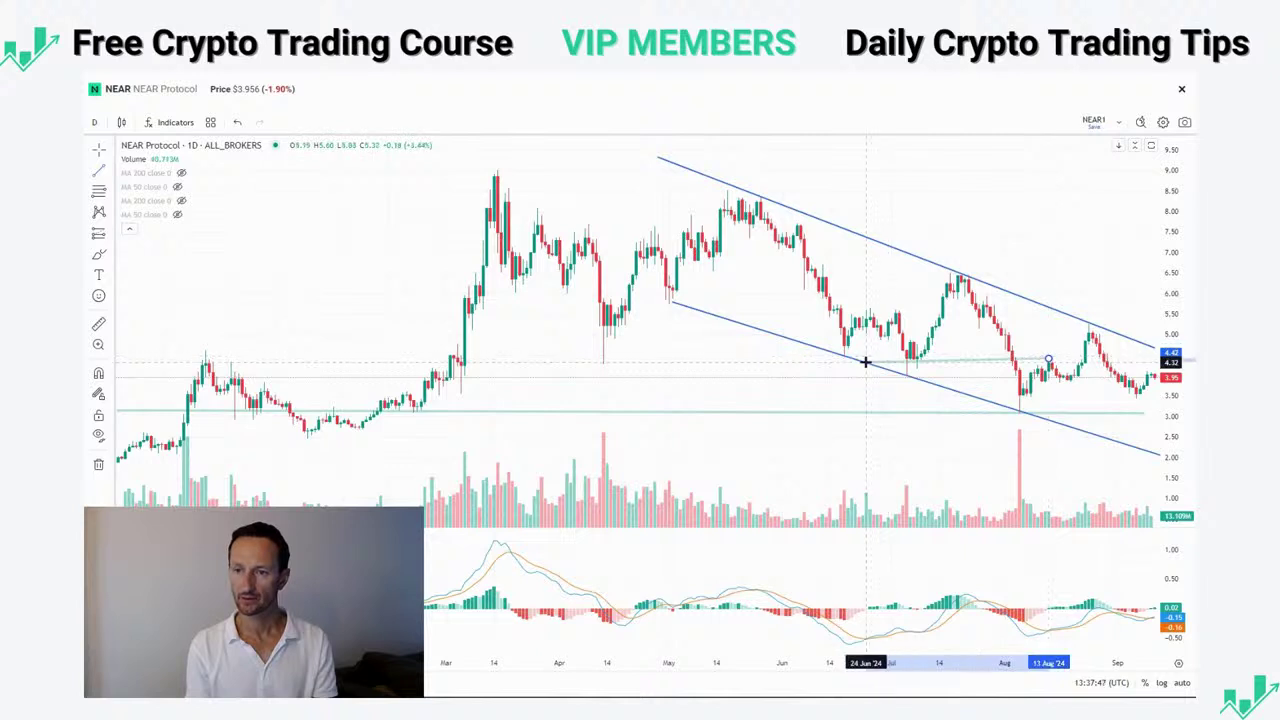
click(127, 356)
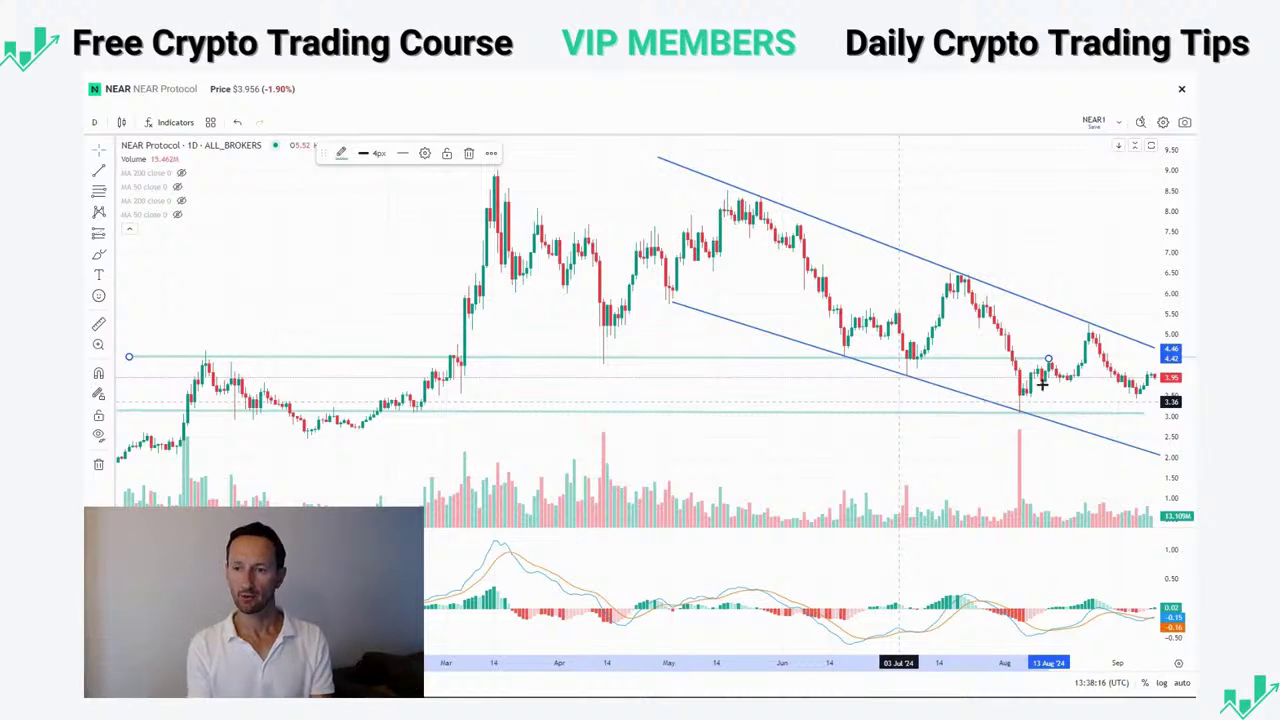
drag(1048, 358, 1155, 359)
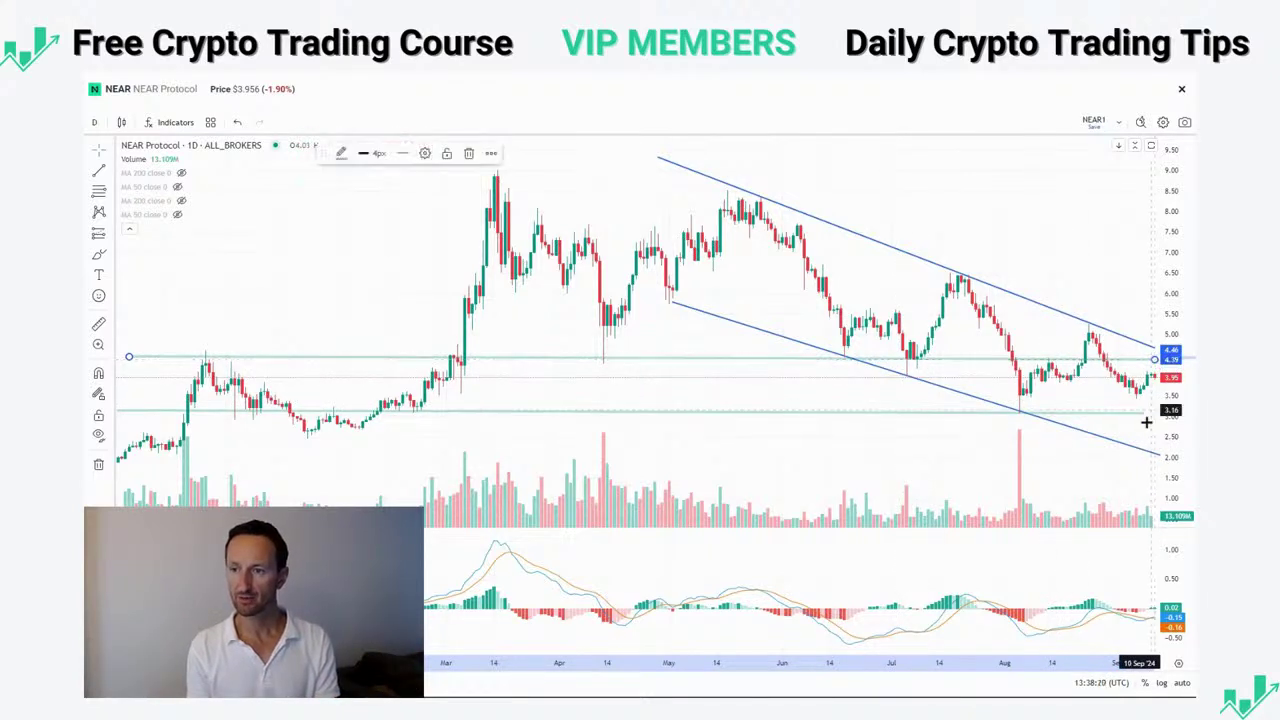
- Colour the new level red, then place the red level near 5.03 and the pink level near 5.70
click(341, 154)
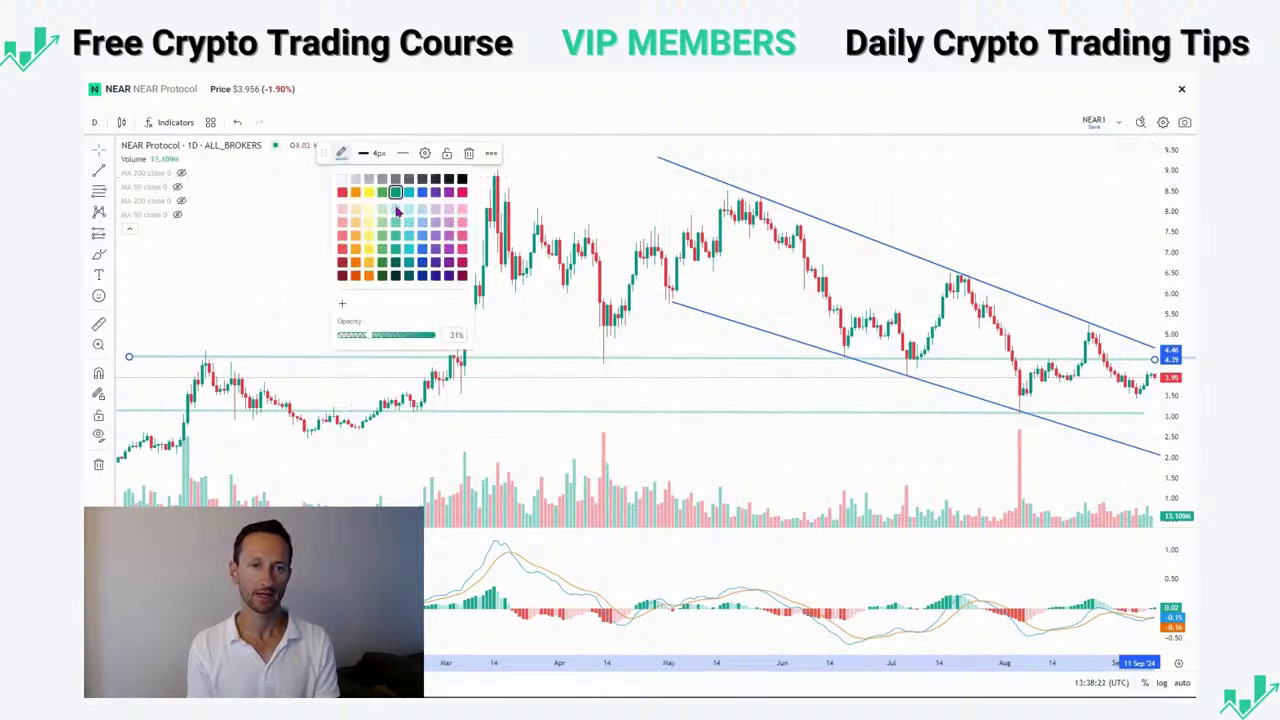
click(342, 263)
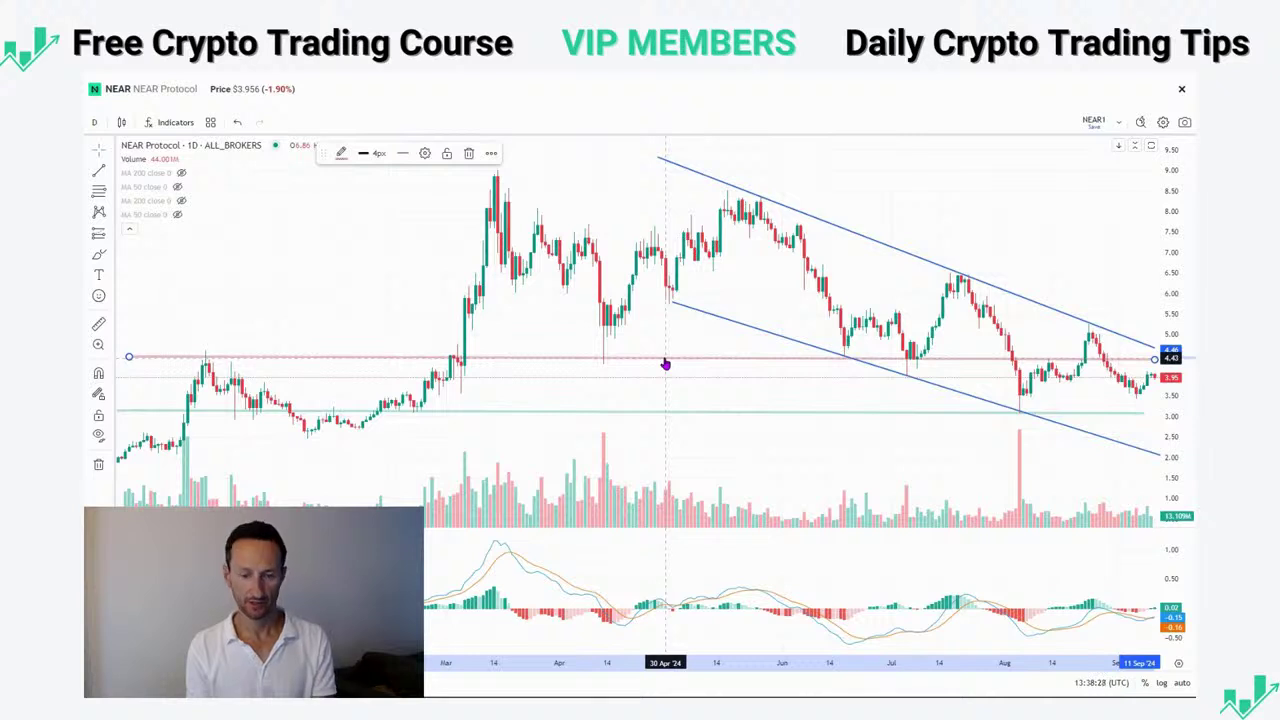
drag(665, 363, 671, 323)
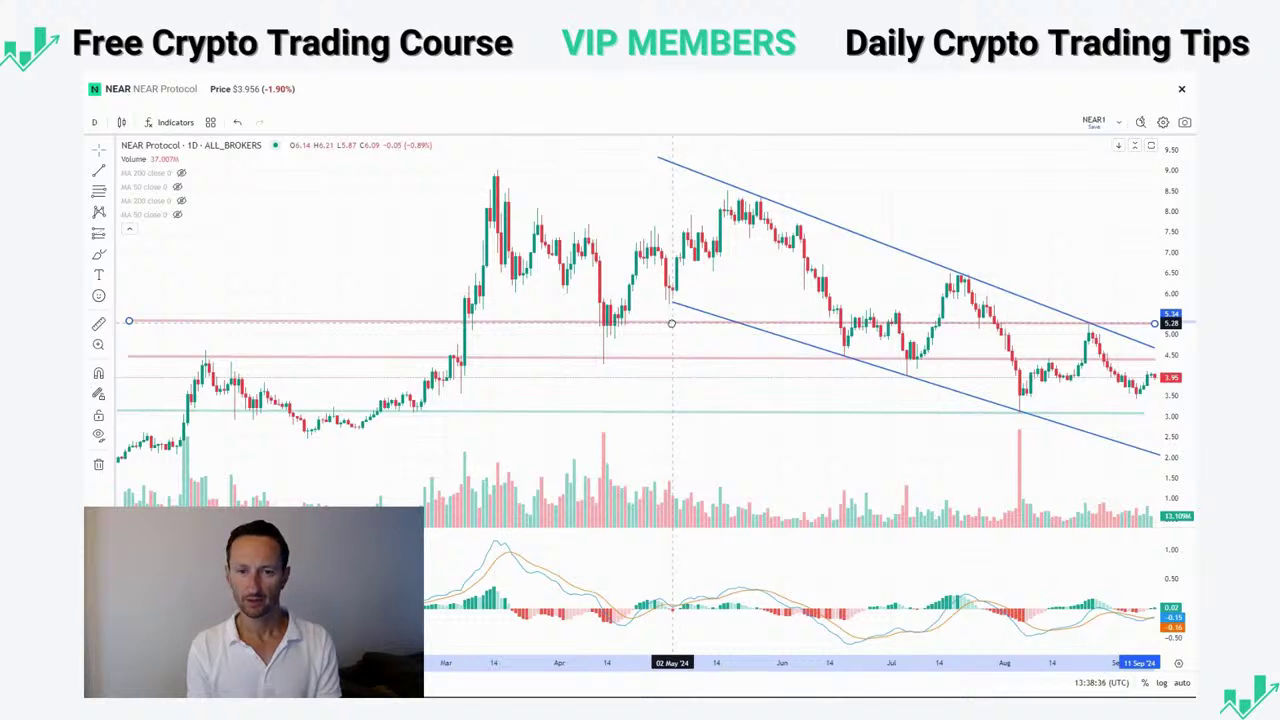
drag(671, 323, 671, 333)
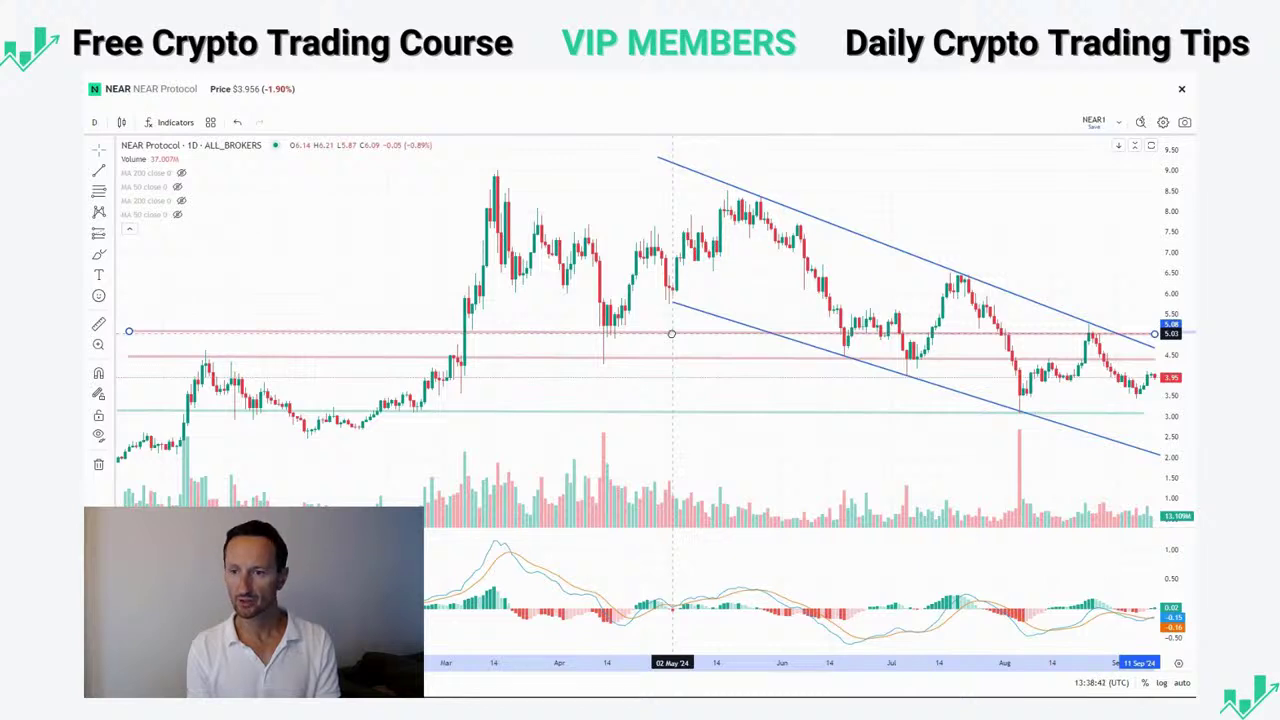
drag(671, 333, 671, 333)
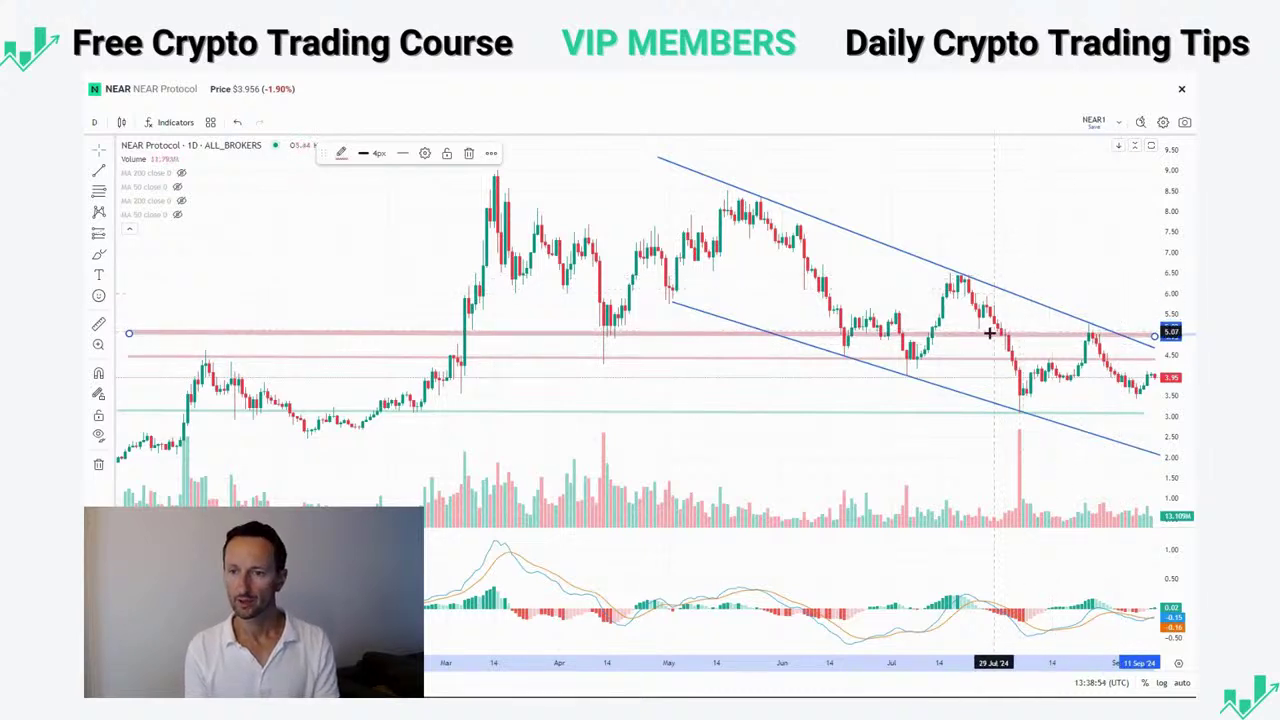
mouse_move(989, 333)
mouse_down()
mouse_move(988, 284)
mouse_move(990, 309)
mouse_up()
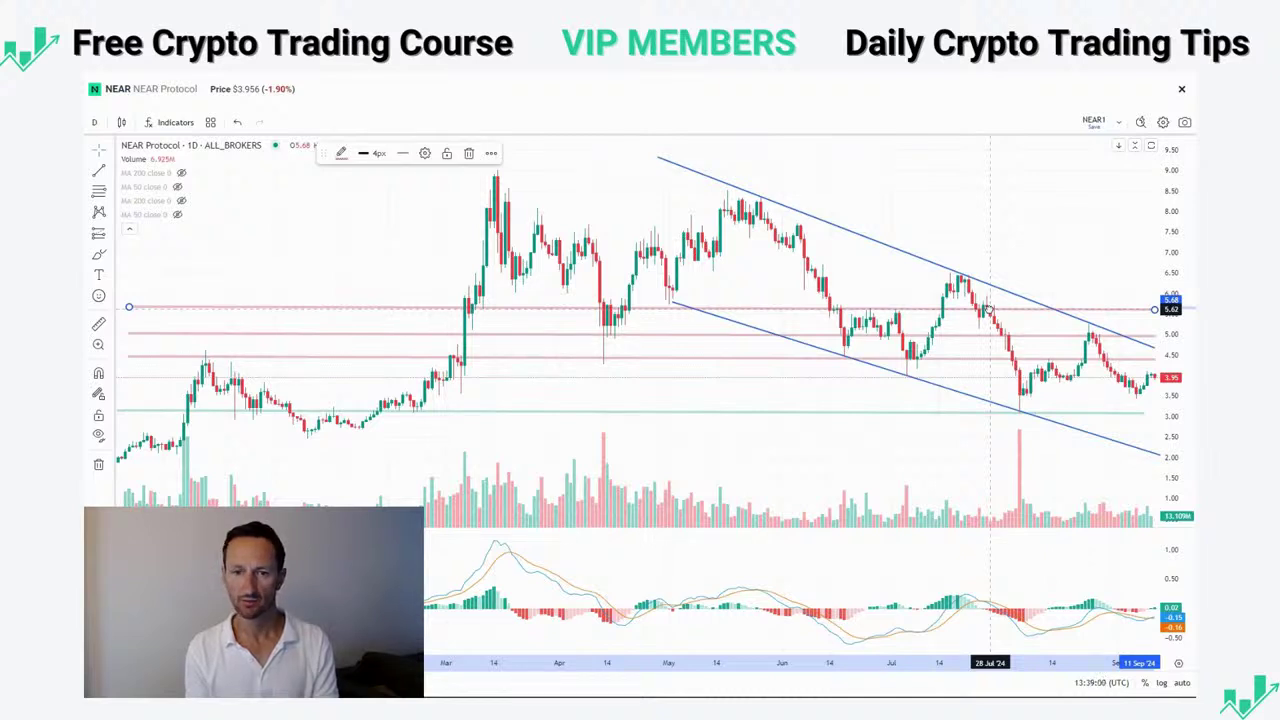
drag(990, 309, 997, 304)
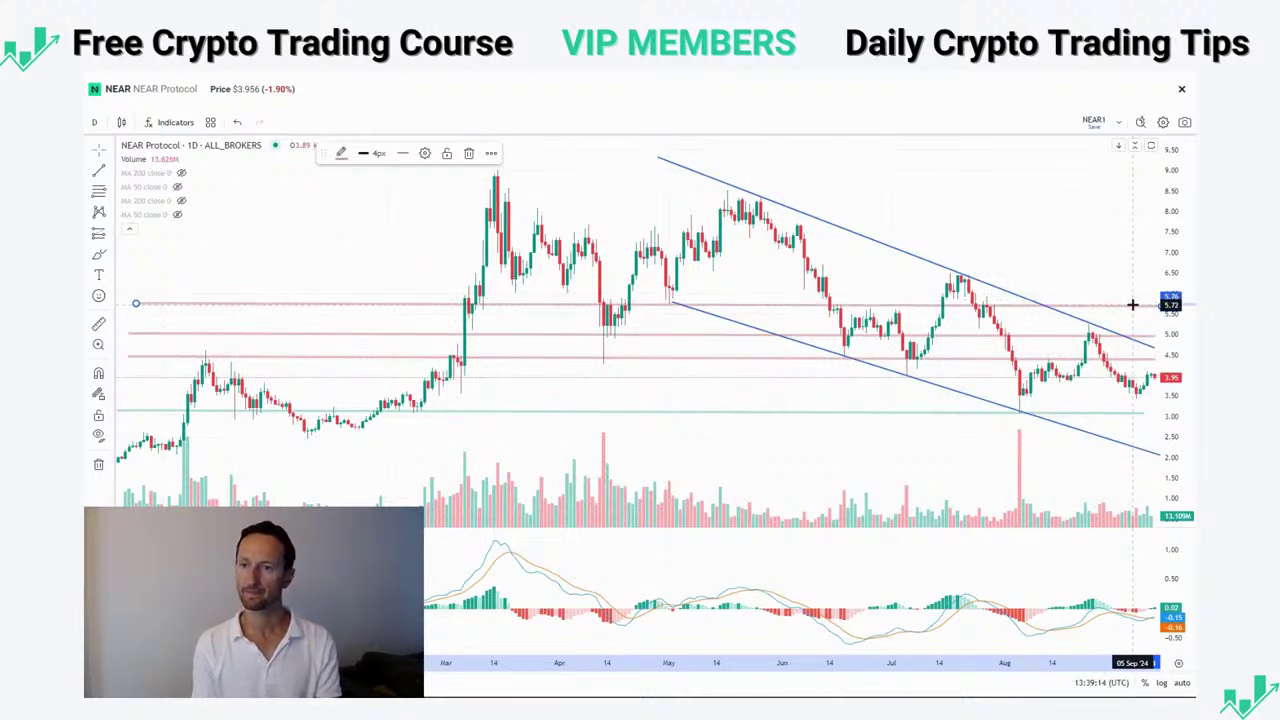
- Pan the chart and stretch the upper channel trendline past the latest candles
drag(1046, 460, 1022, 462)
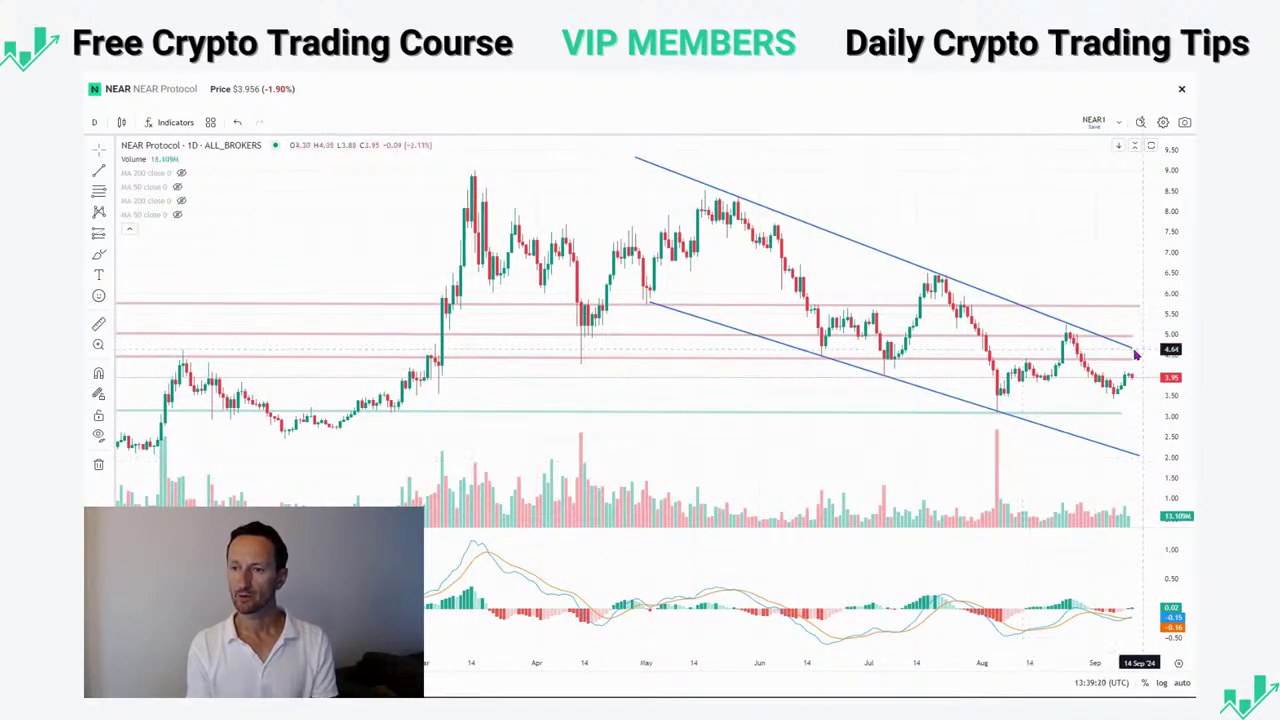
drag(1134, 347, 1150, 357)
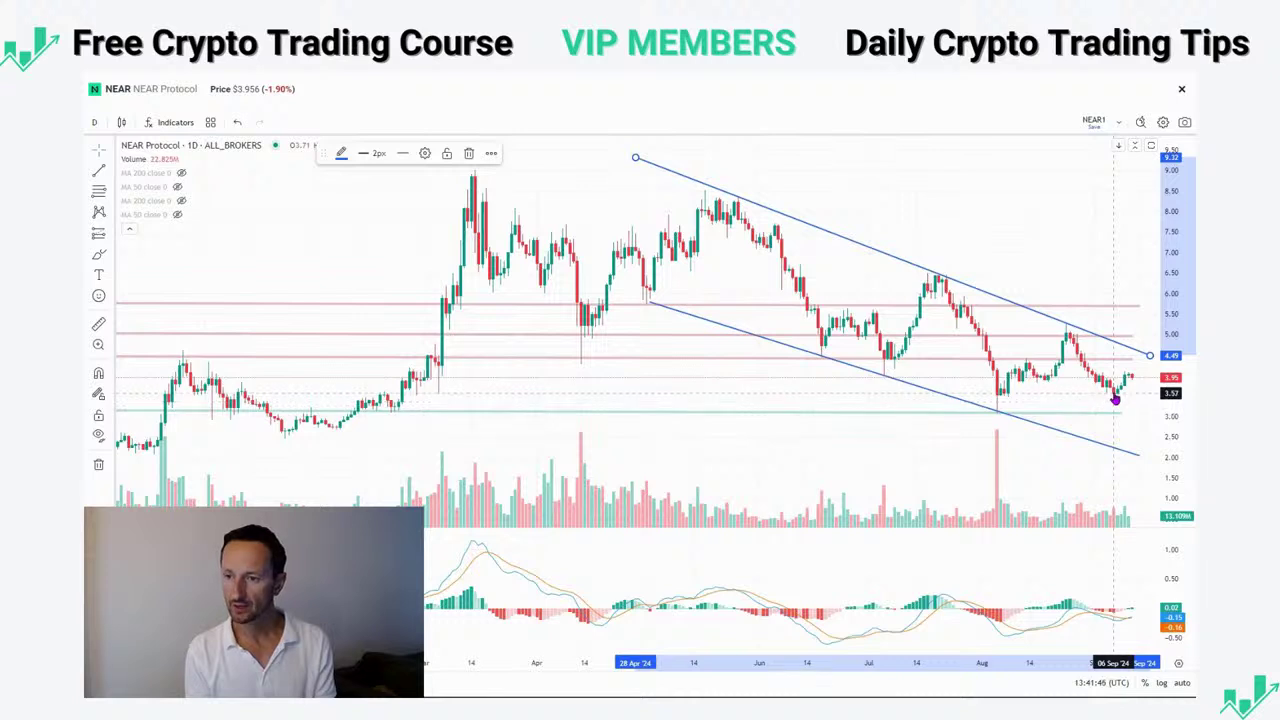
click(541, 170)
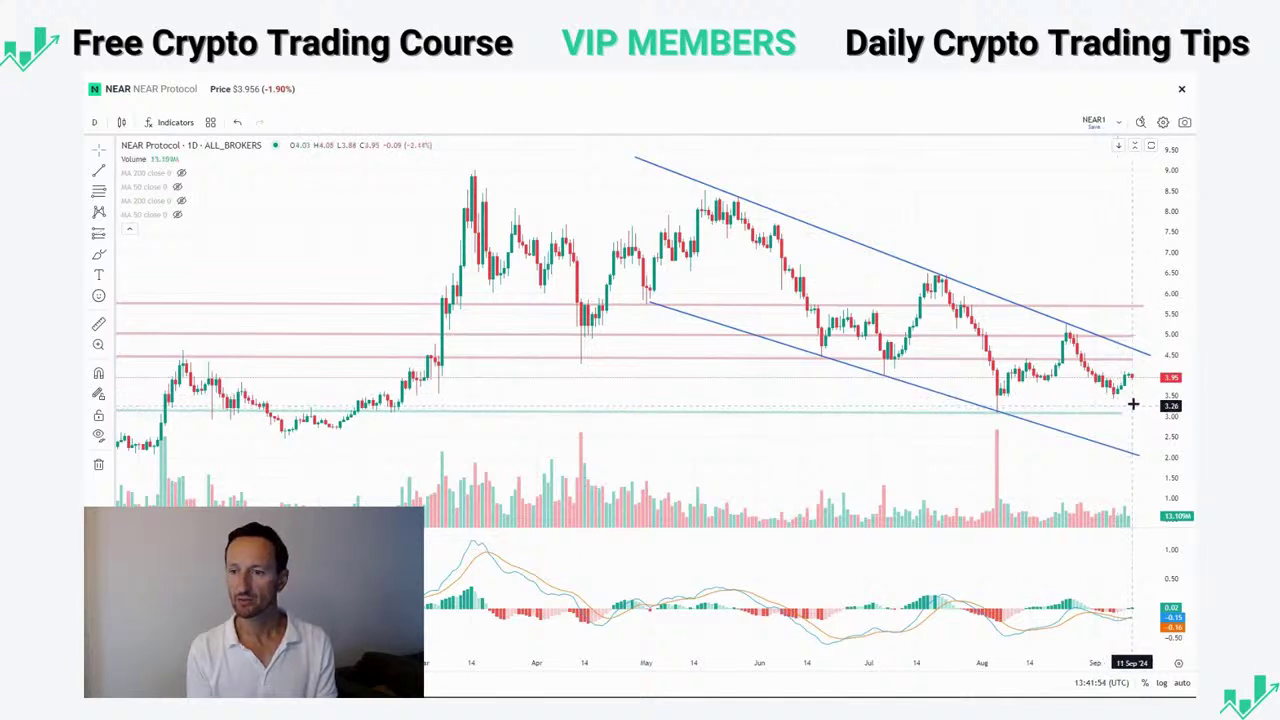
click(1152, 356)
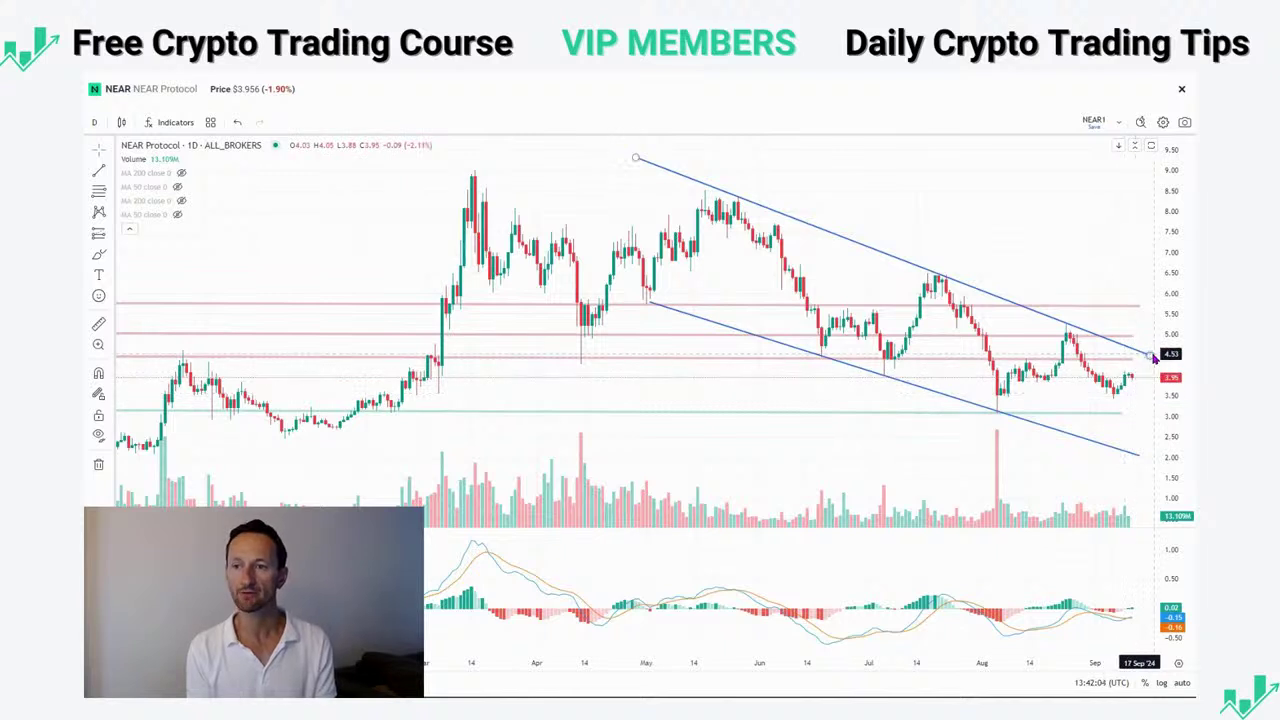
click(1131, 277)
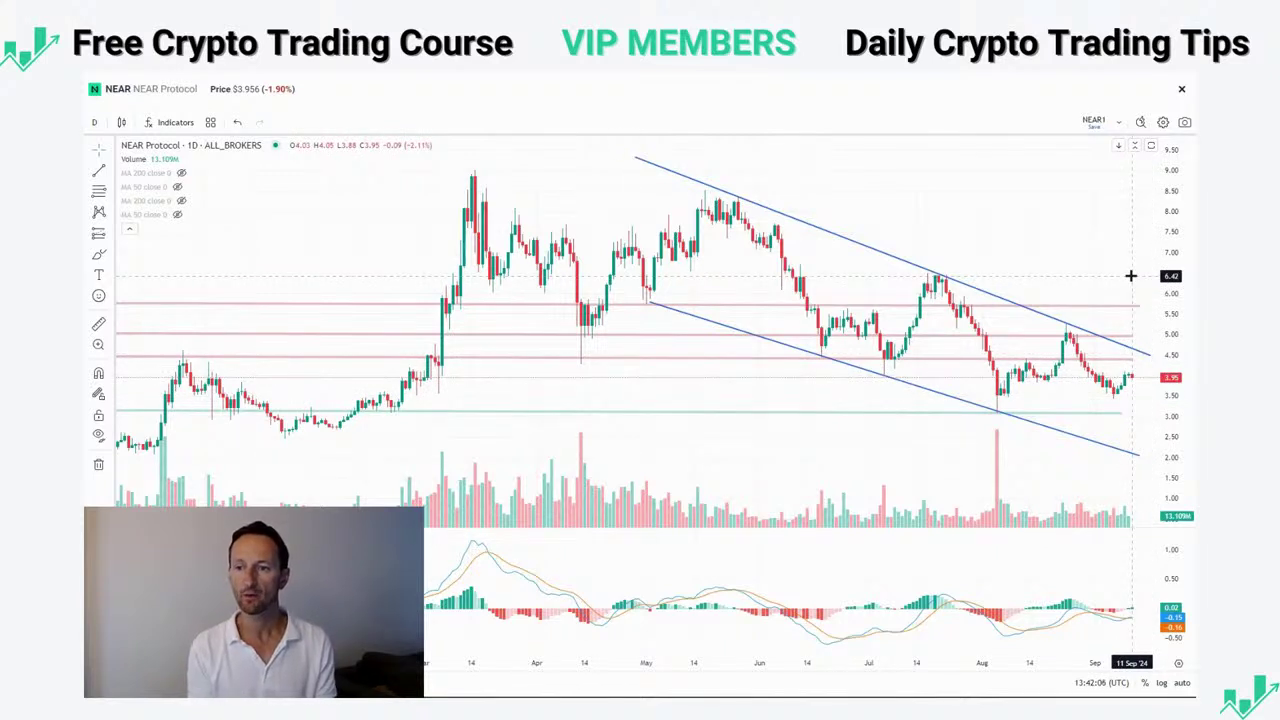
- Save the chart layout and rename it from NEAR1 to NEAR2
click(1119, 124)
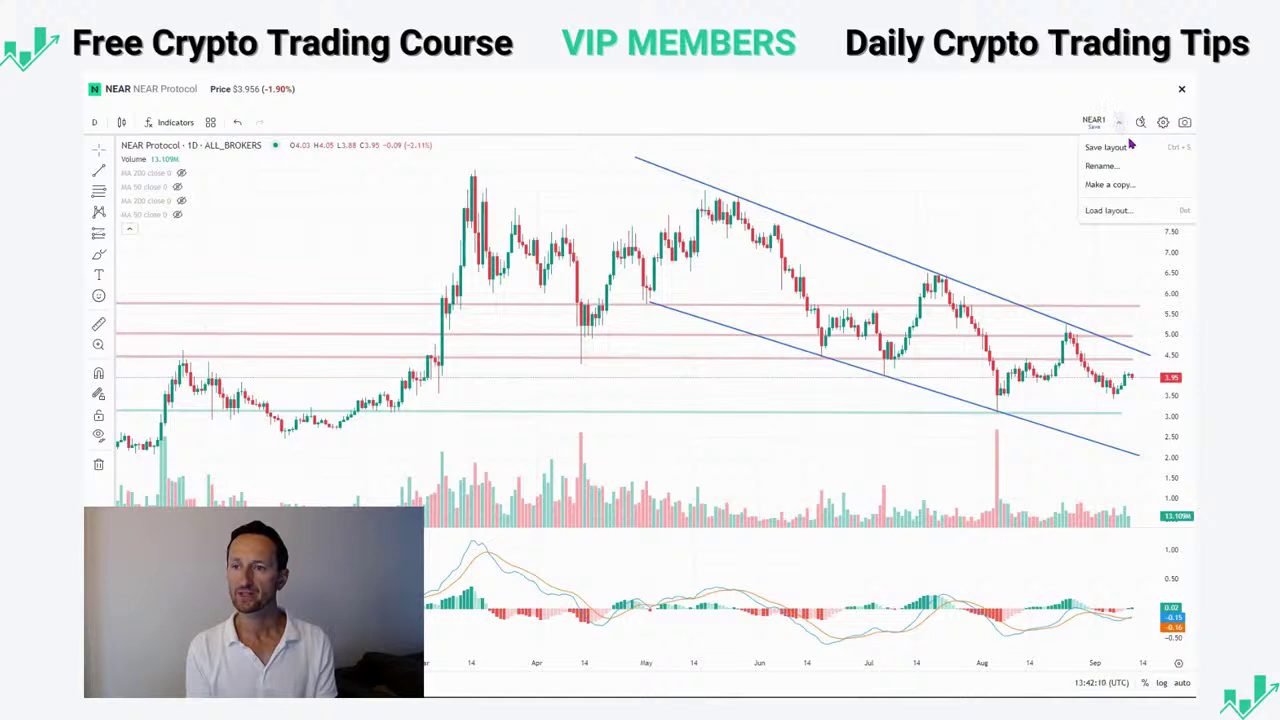
click(1128, 147)
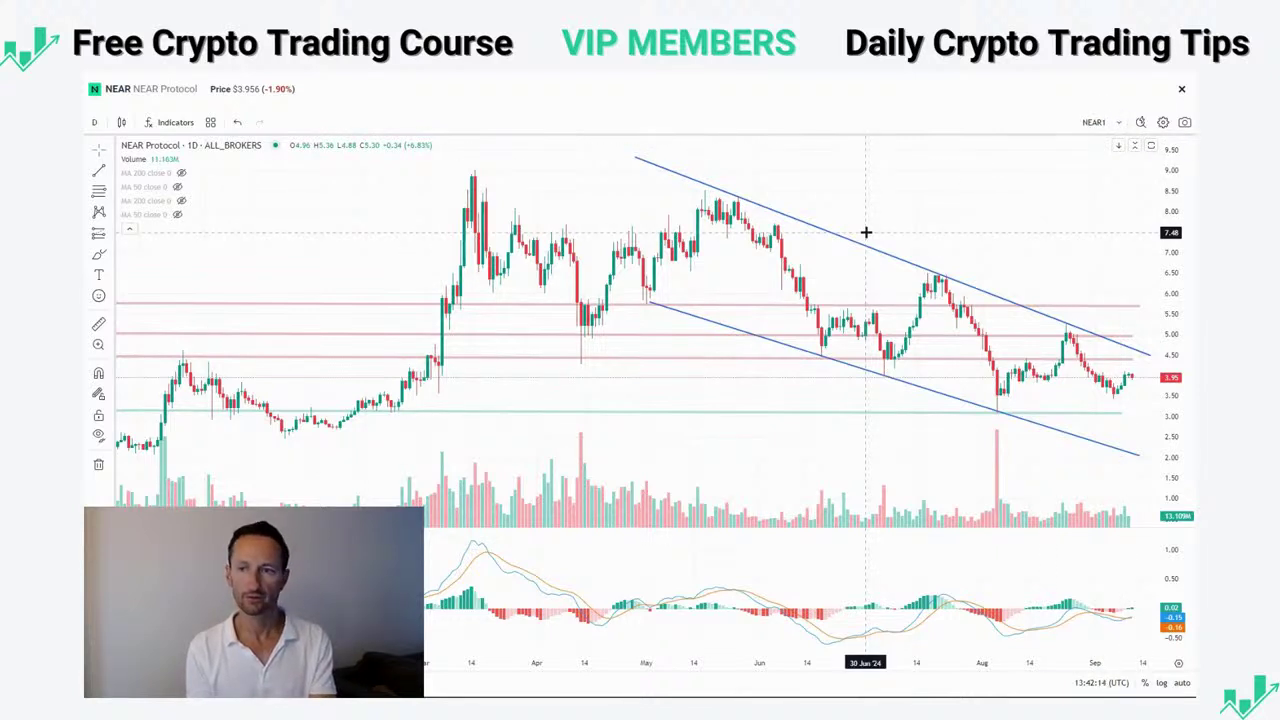
click(1121, 124)
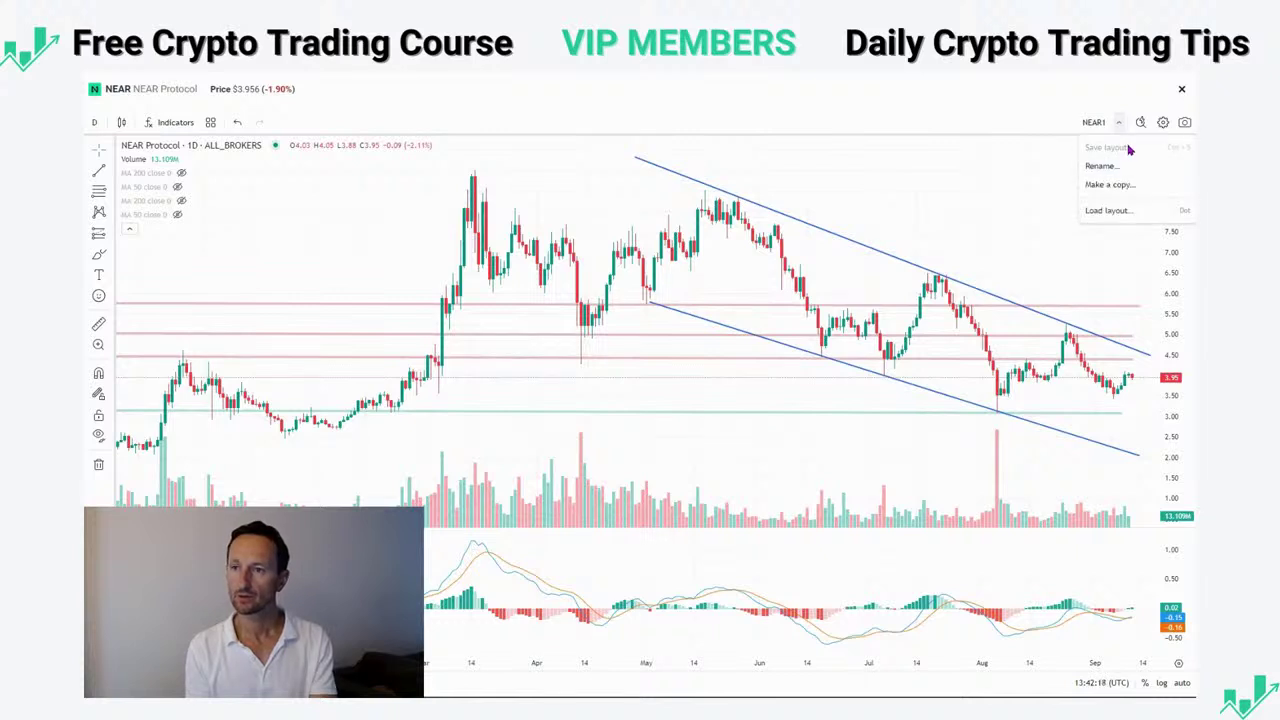
click(1103, 166)
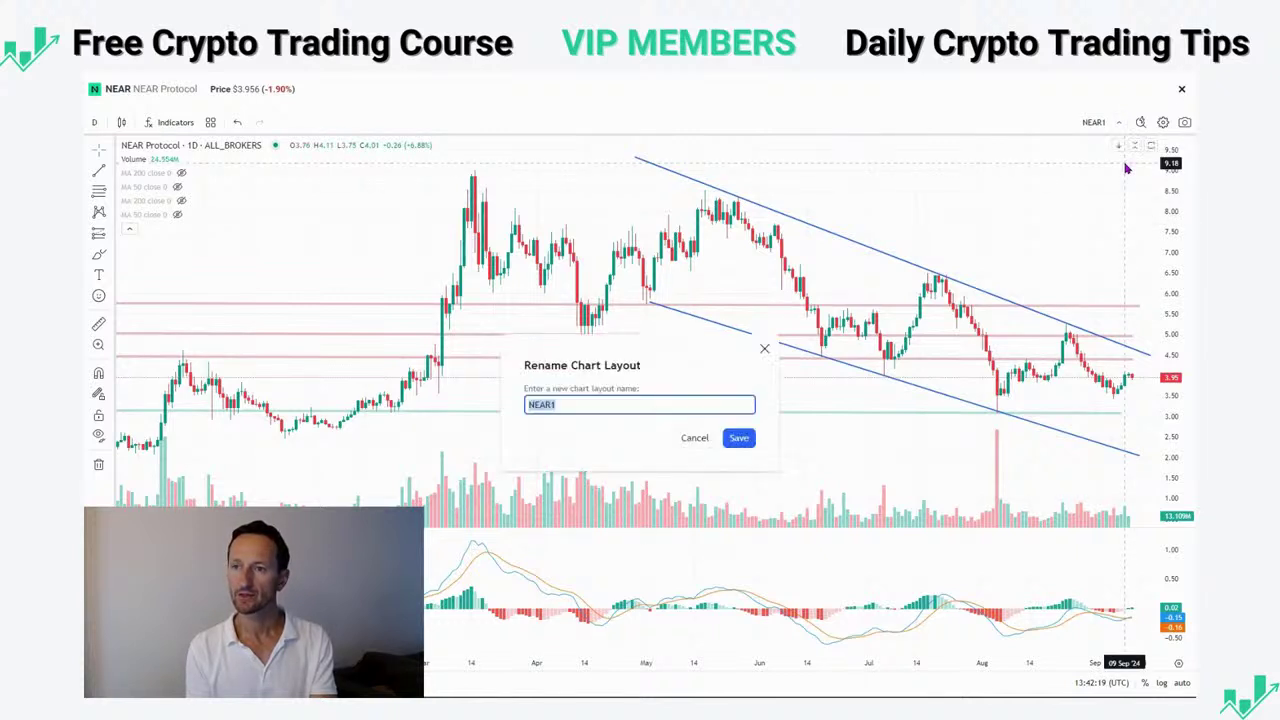
click(593, 404)
key(BackSpace)
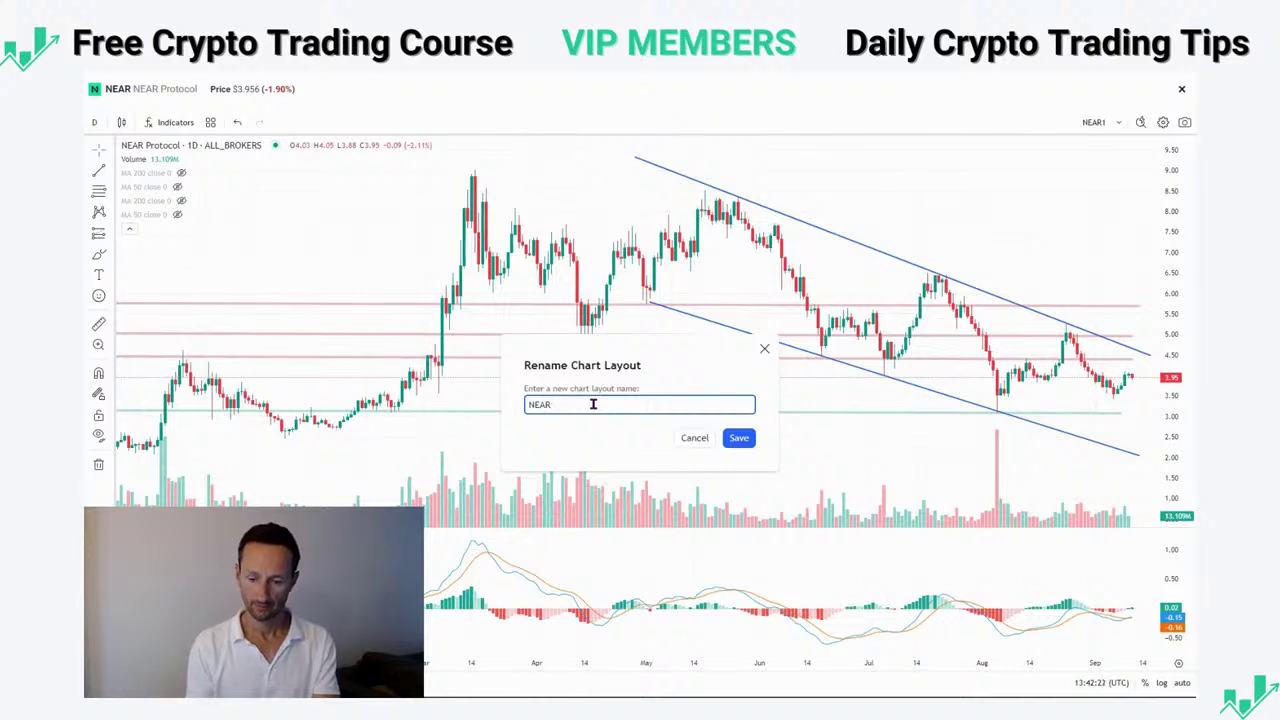
text(2)
click(738, 437)
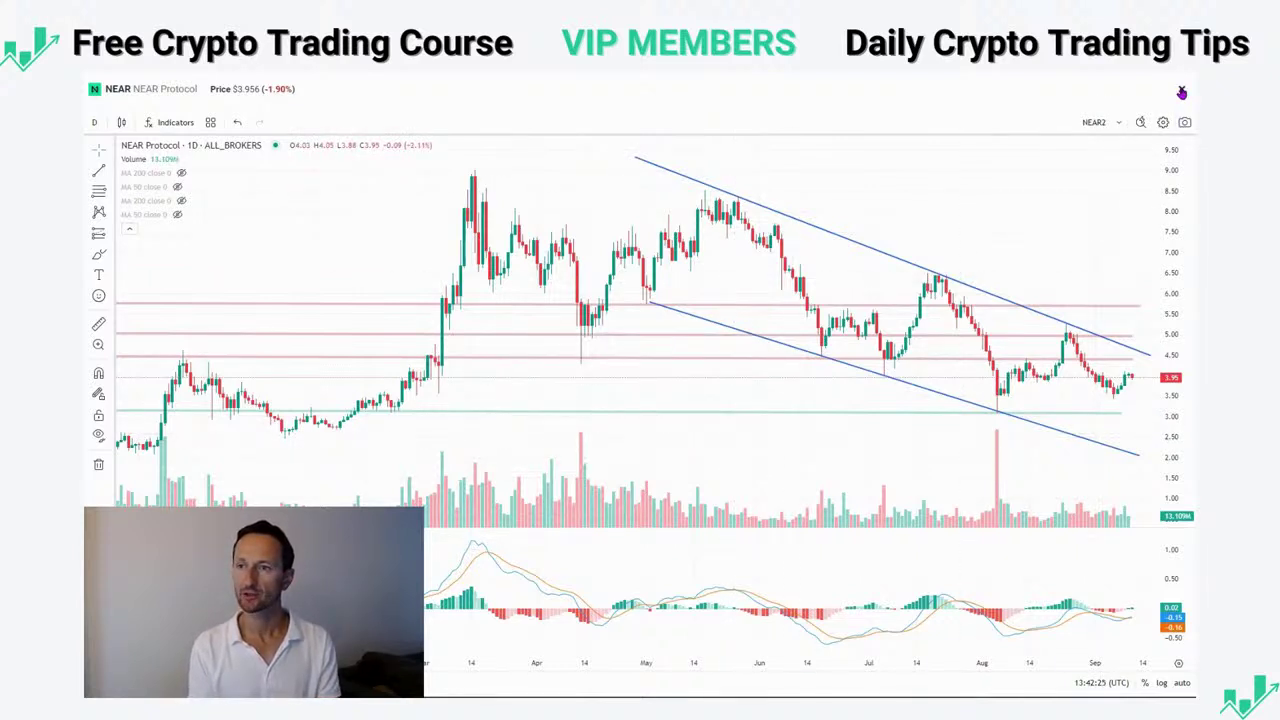
- Check the saved layouts list for NEAR2, then close it
click(1119, 122)
click(1108, 211)
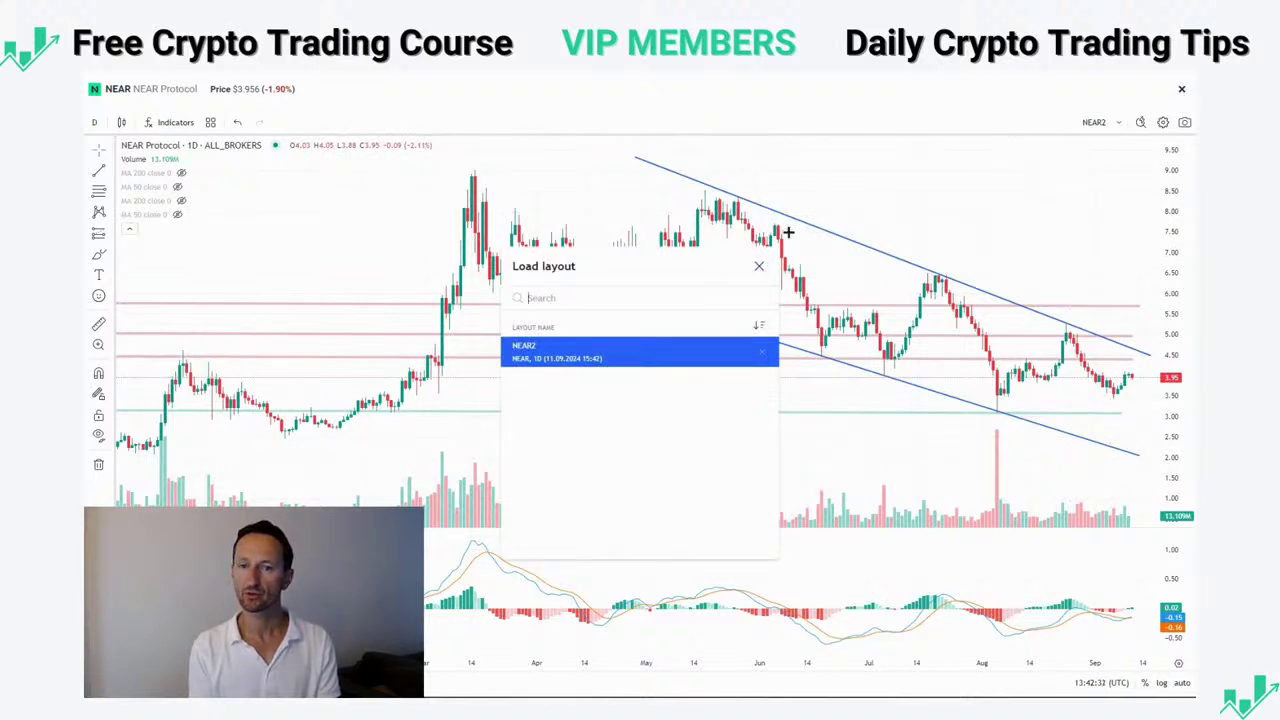
click(1184, 91)
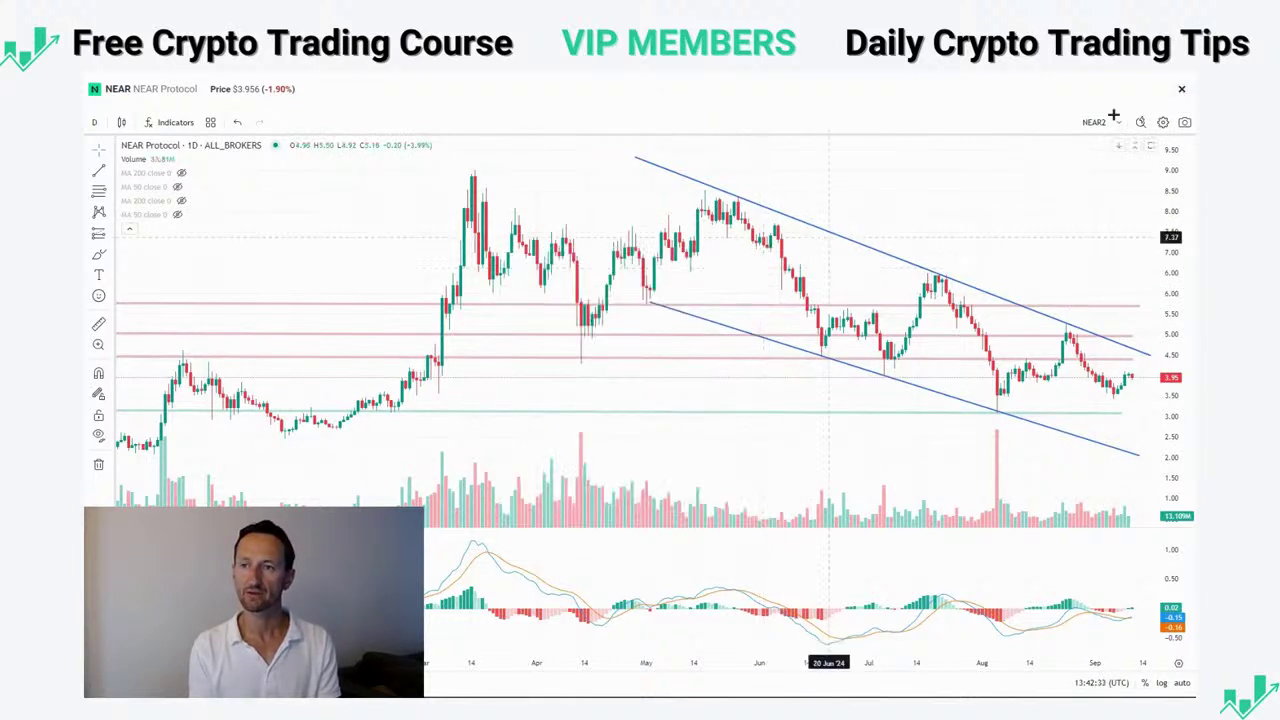
- Exit the full-screen chart, glance at NEAR's Alerts tab, and return to its Chart tab
click(1184, 91)
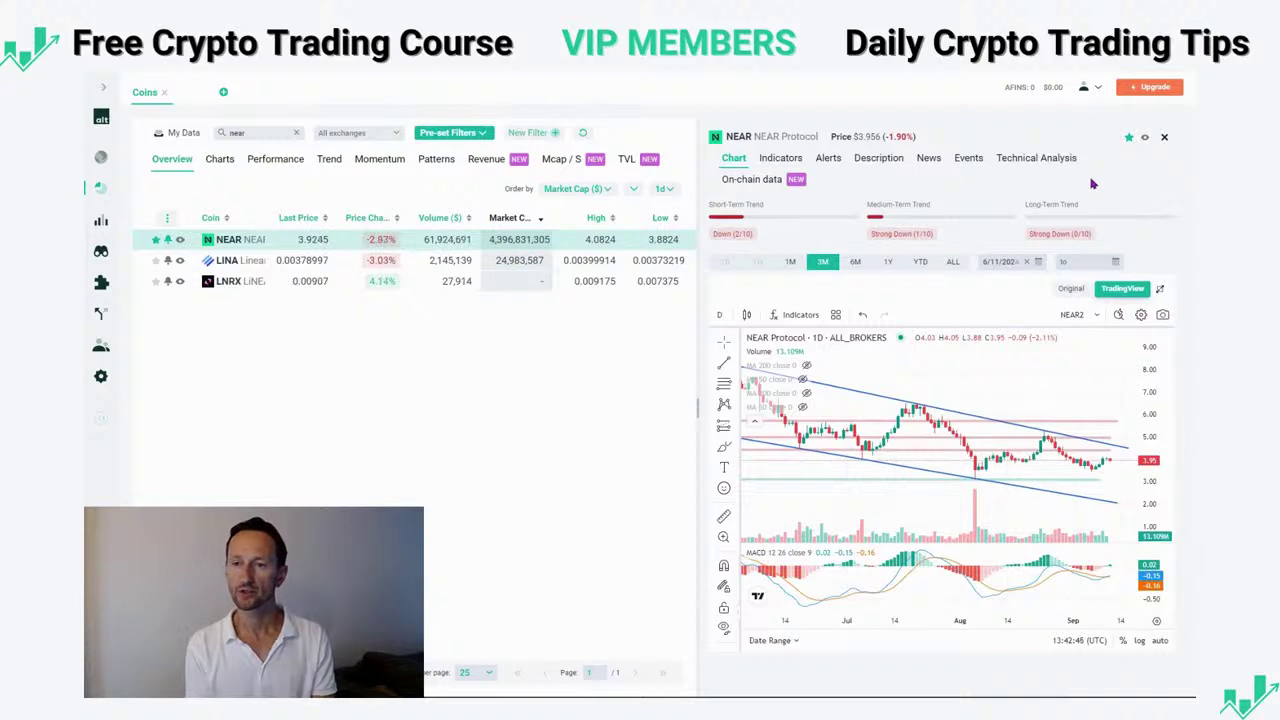
click(829, 160)
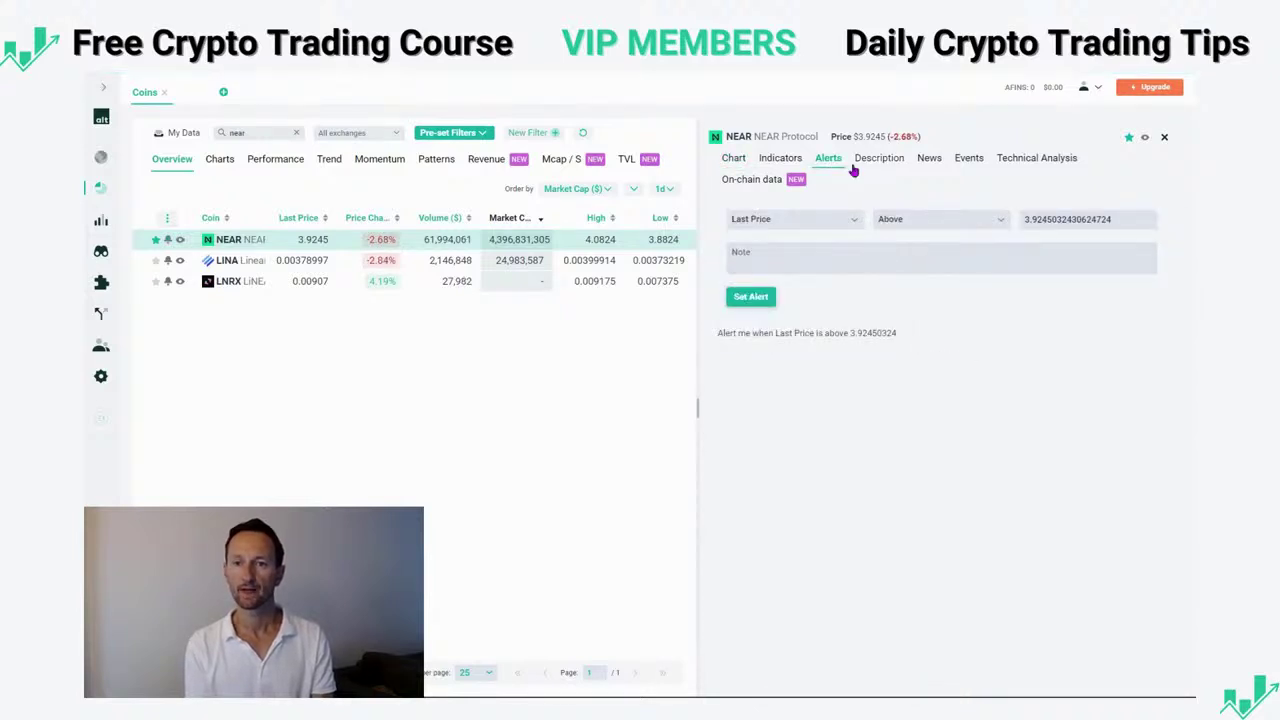
click(733, 162)
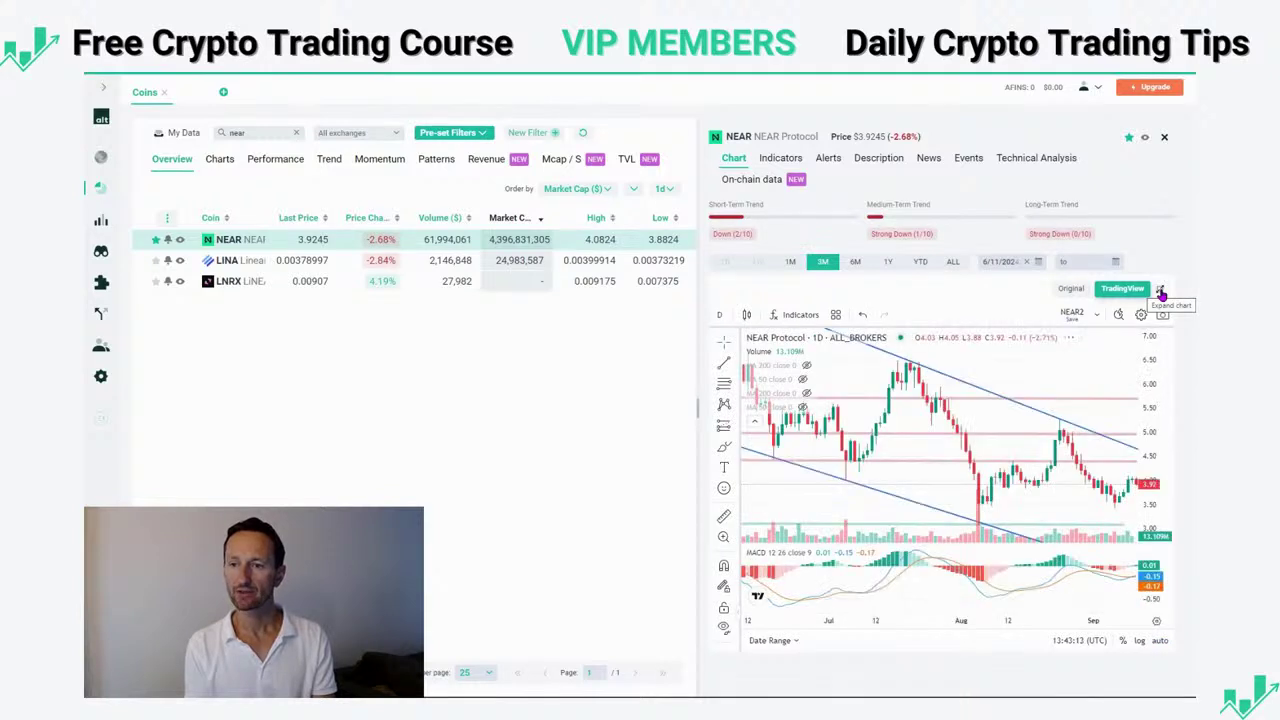
click(1161, 290)
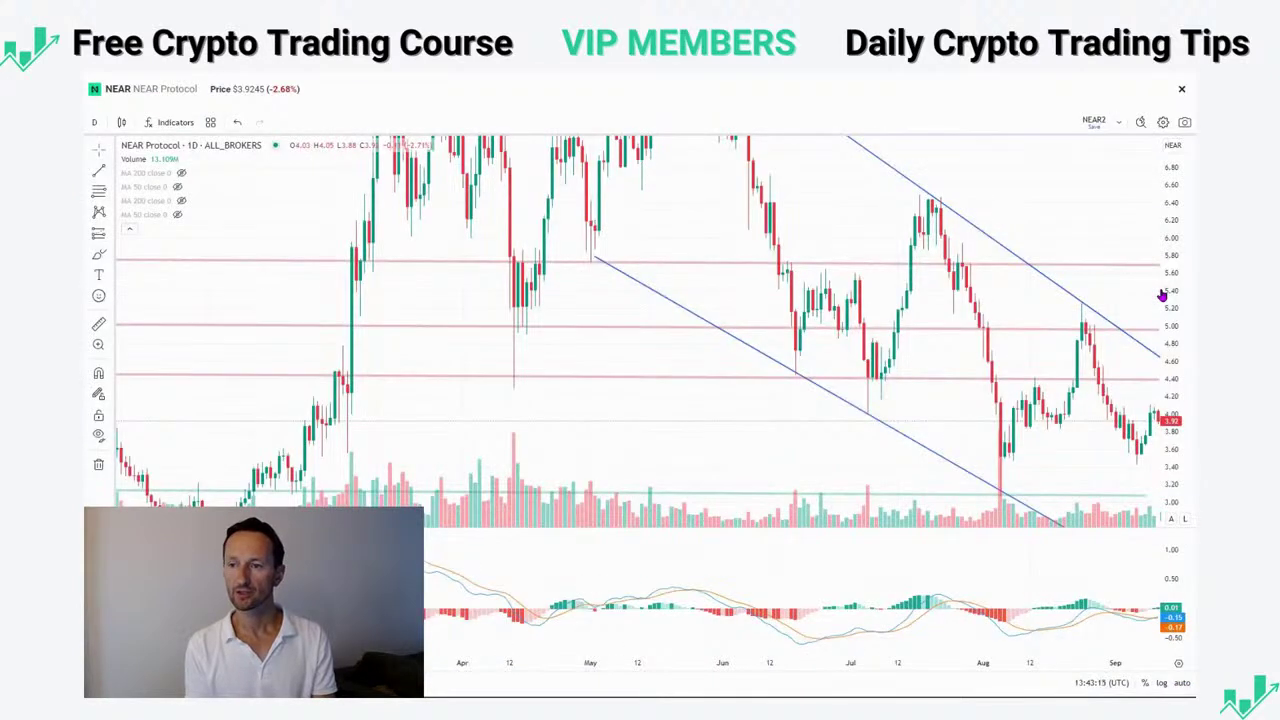
drag(1186, 274, 1187, 396)
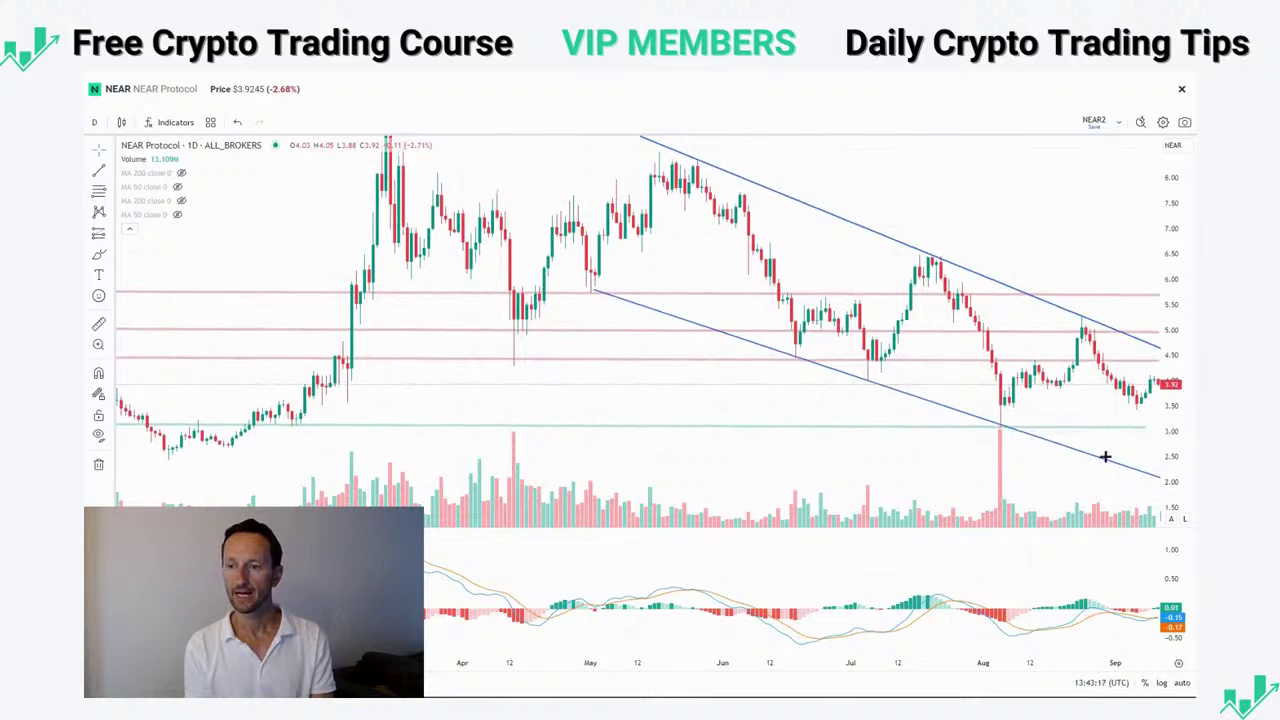
drag(1057, 477, 1027, 479)
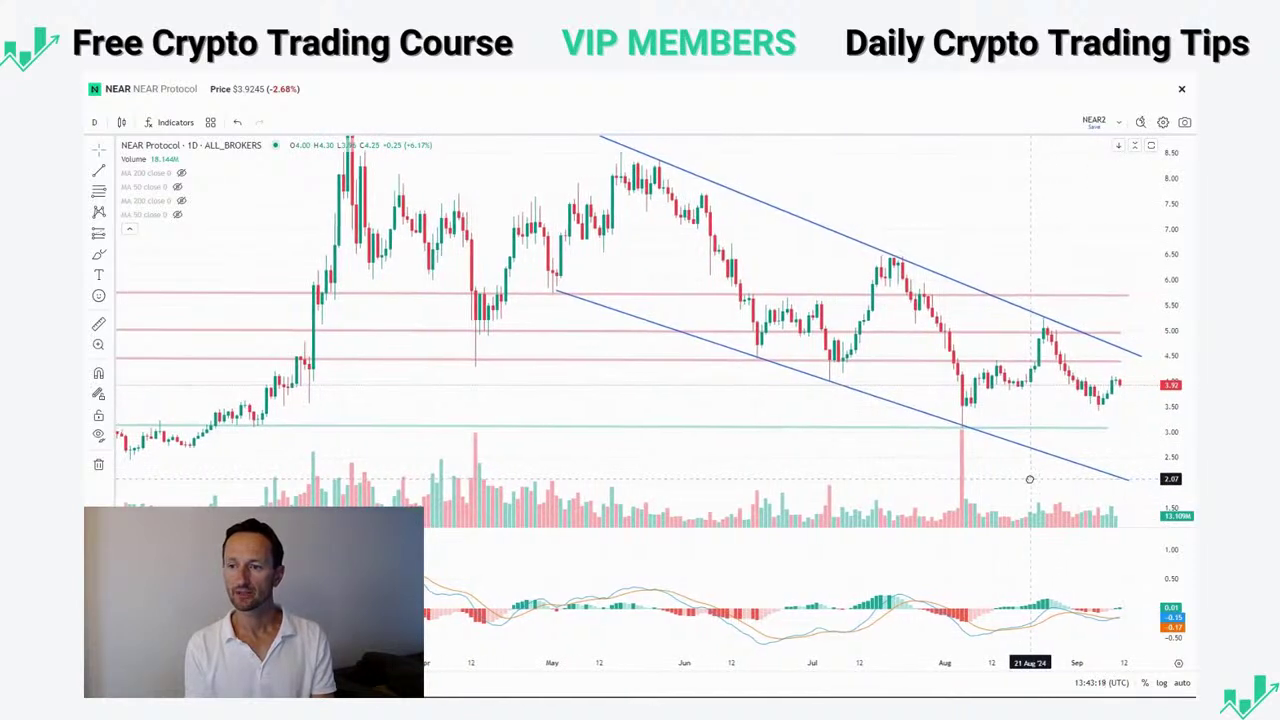
click(1142, 358)
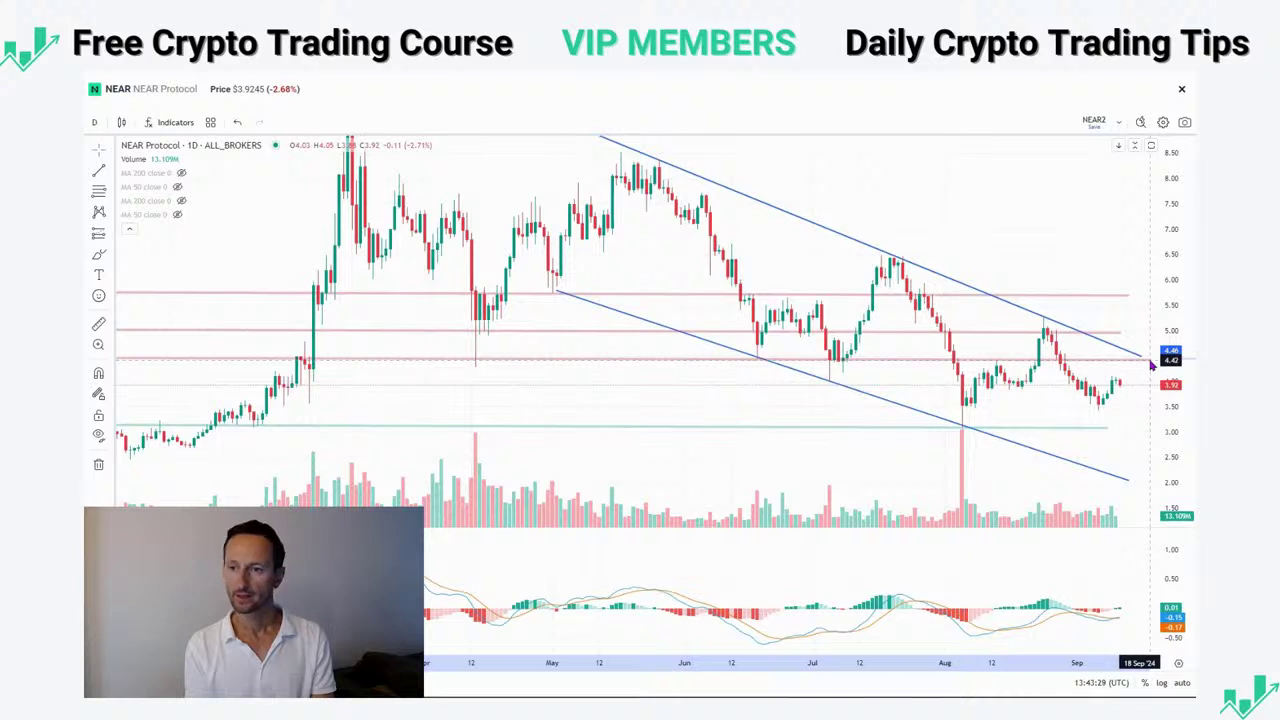
click(1150, 360)
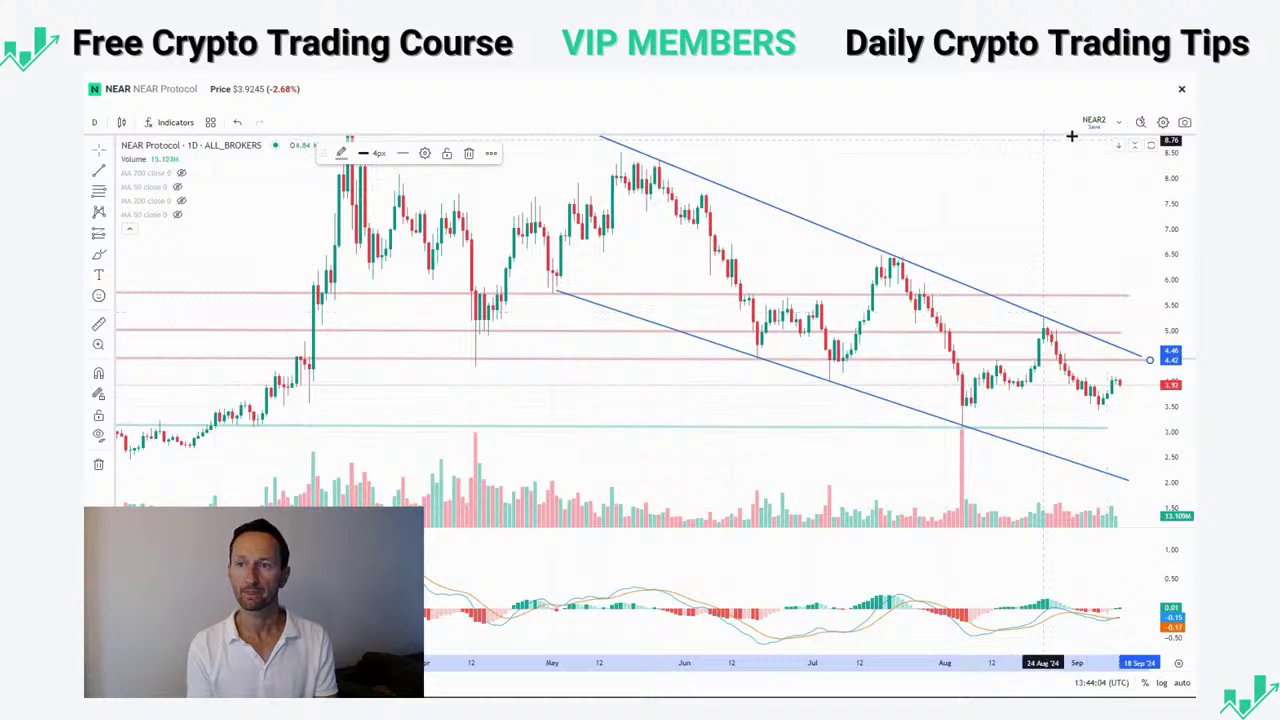
click(1181, 89)
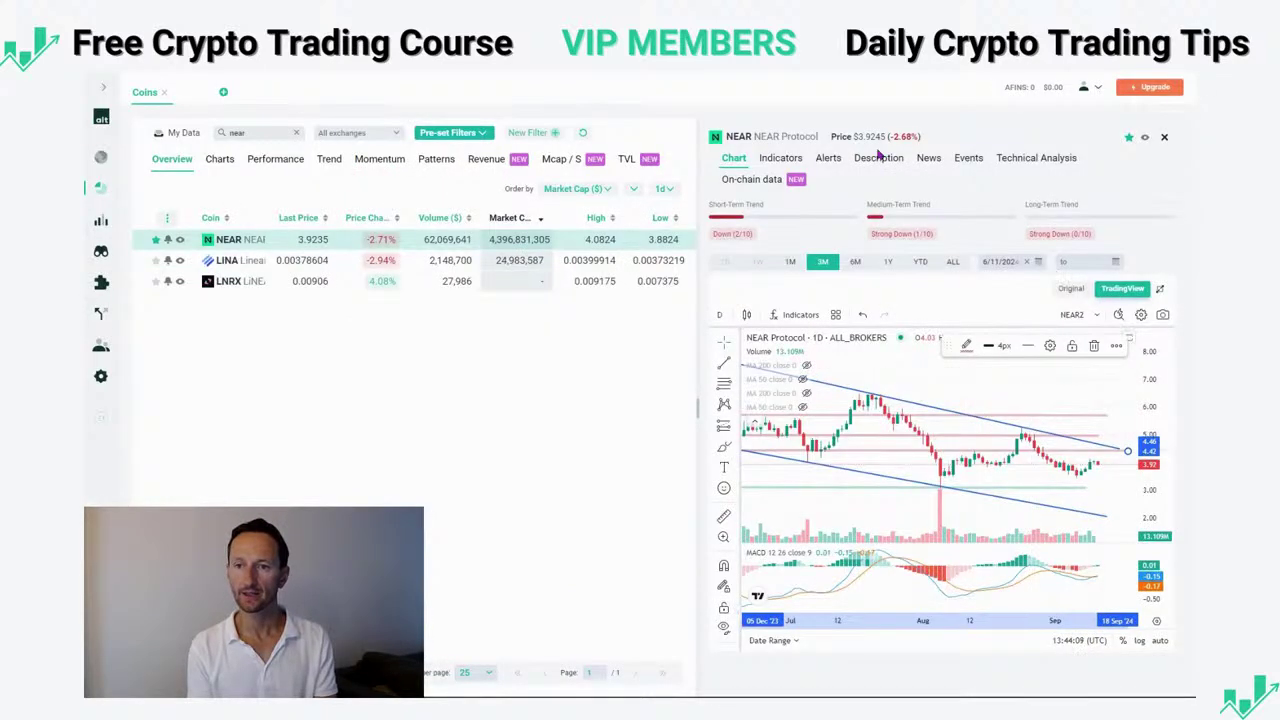
- Configure NEAR's alert as Last Price Above 4.40 and move into the Note field
click(823, 160)
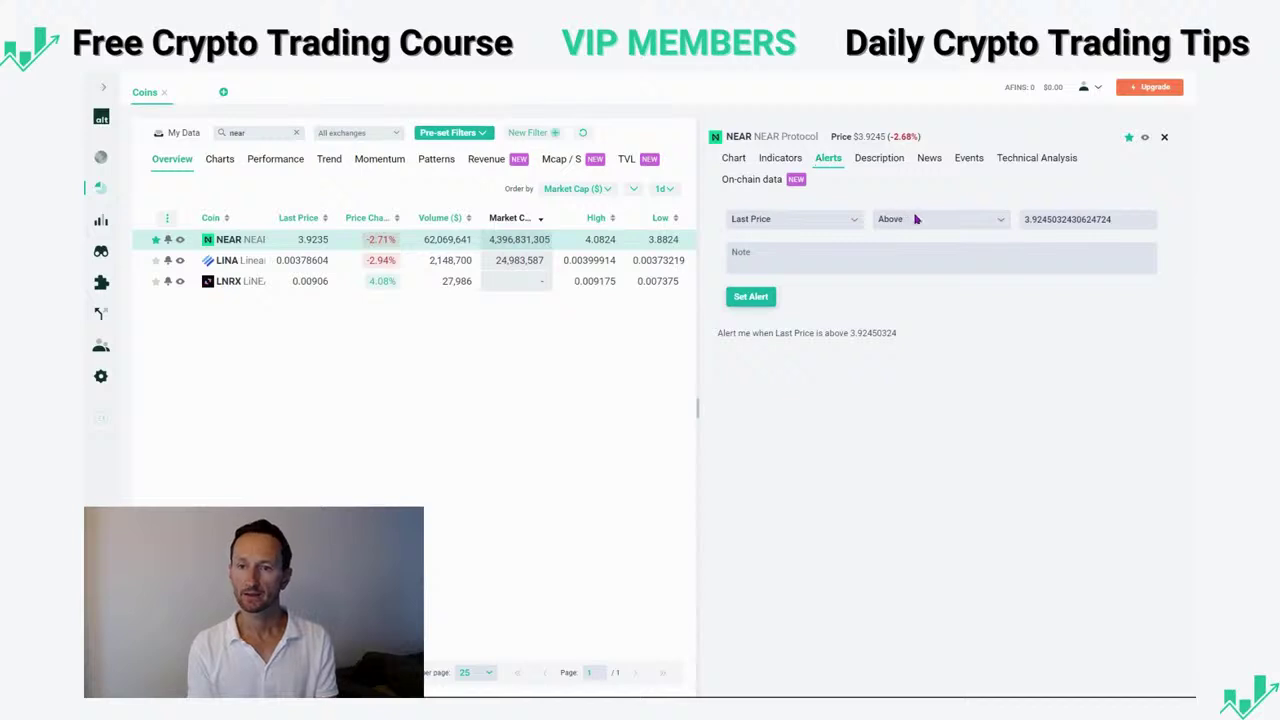
drag(1115, 219, 1015, 219)
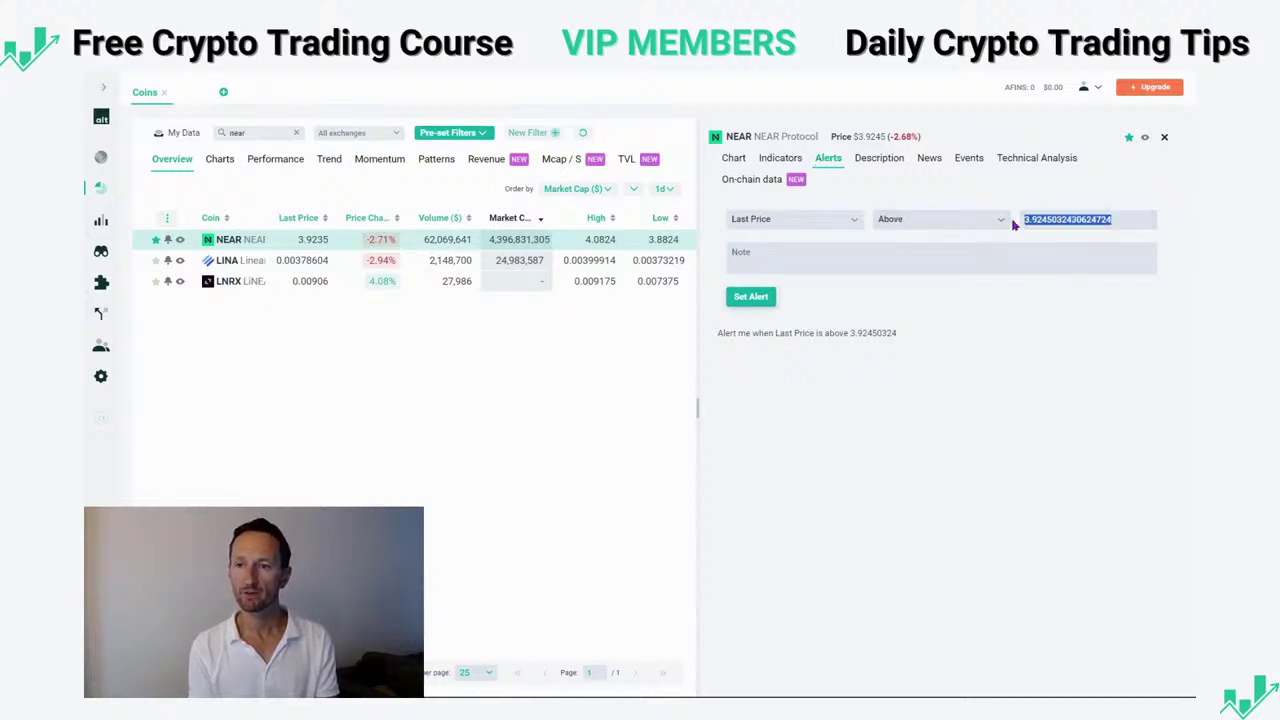
click(775, 224)
click(916, 222)
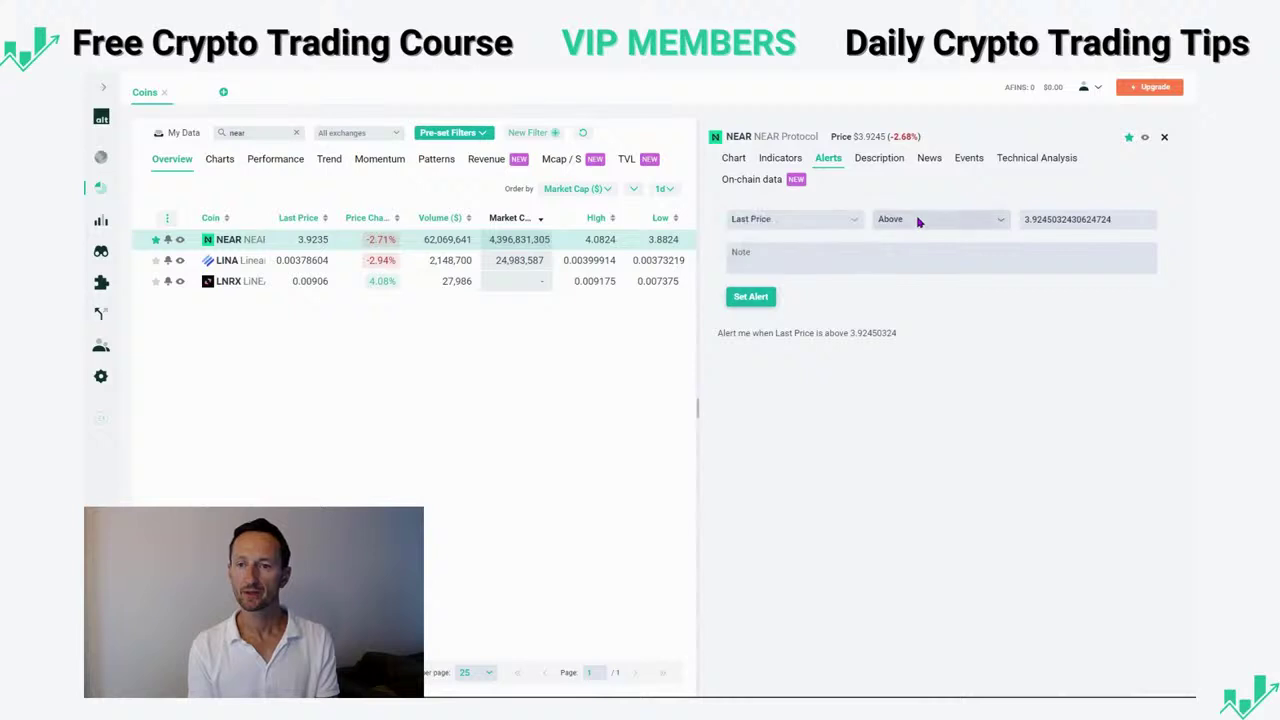
click(920, 220)
click(920, 220)
click(1130, 216)
drag(1130, 216, 1014, 220)
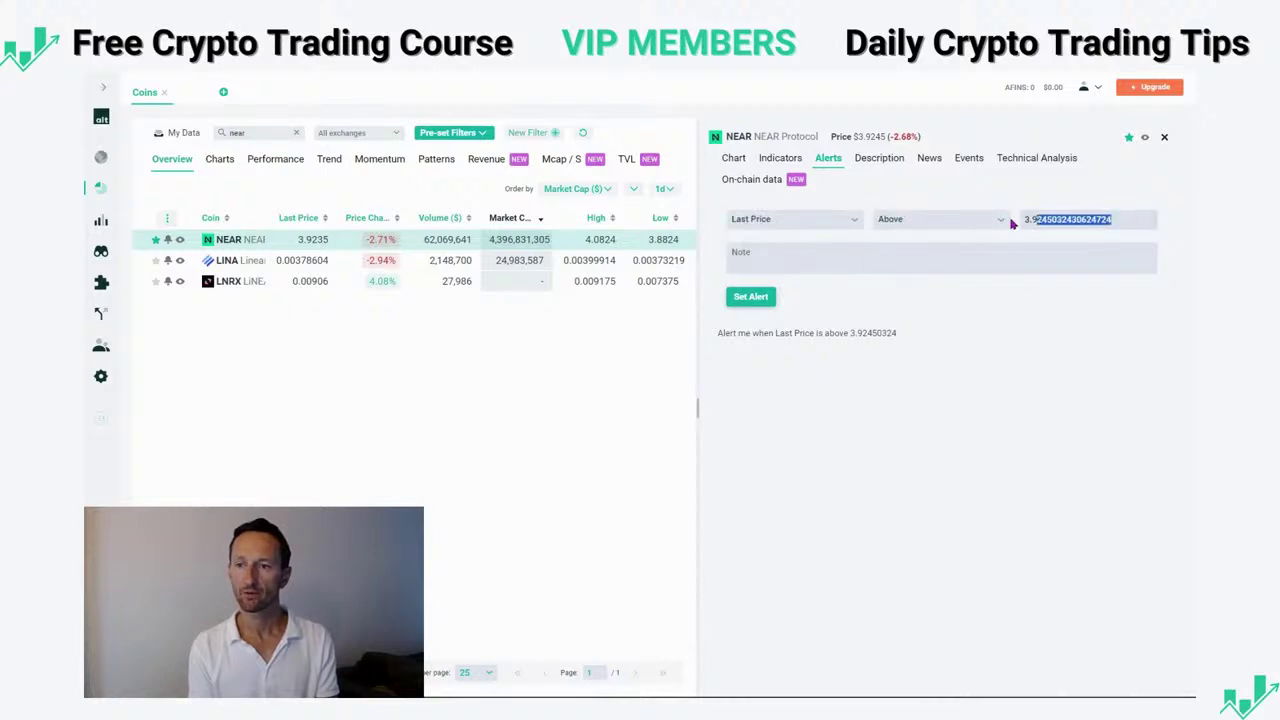
text(4.40)
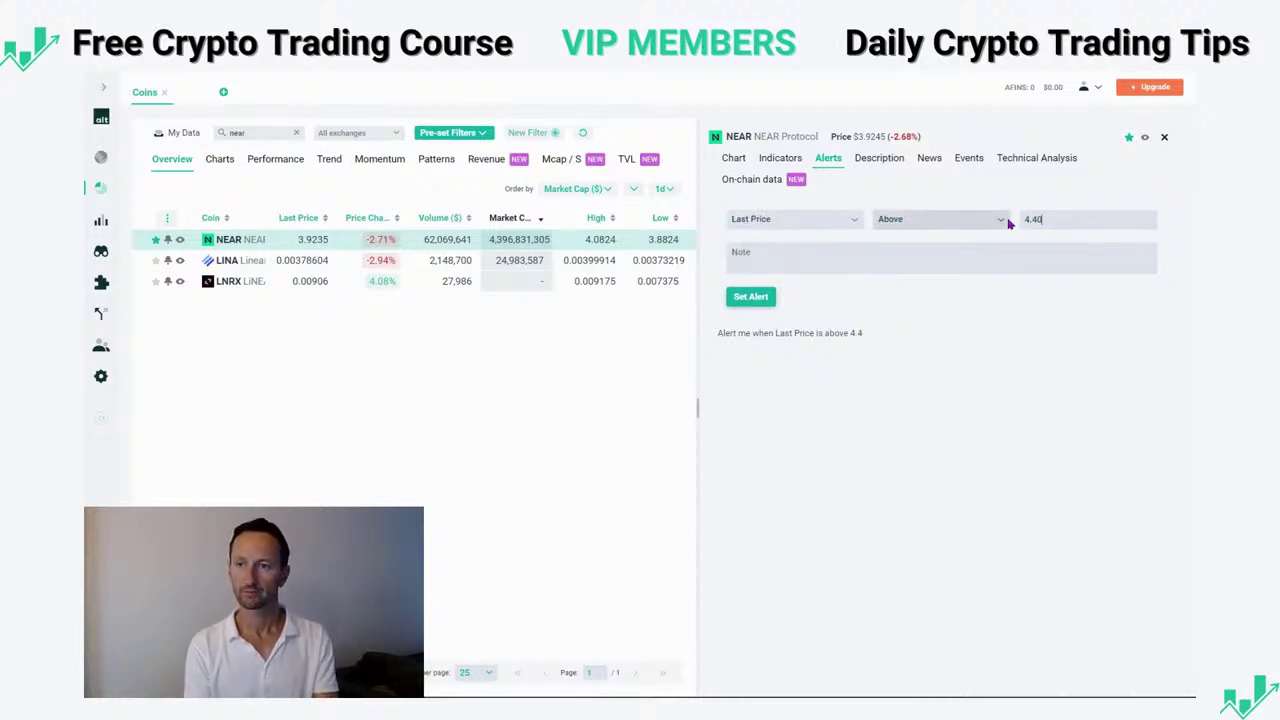
click(824, 250)
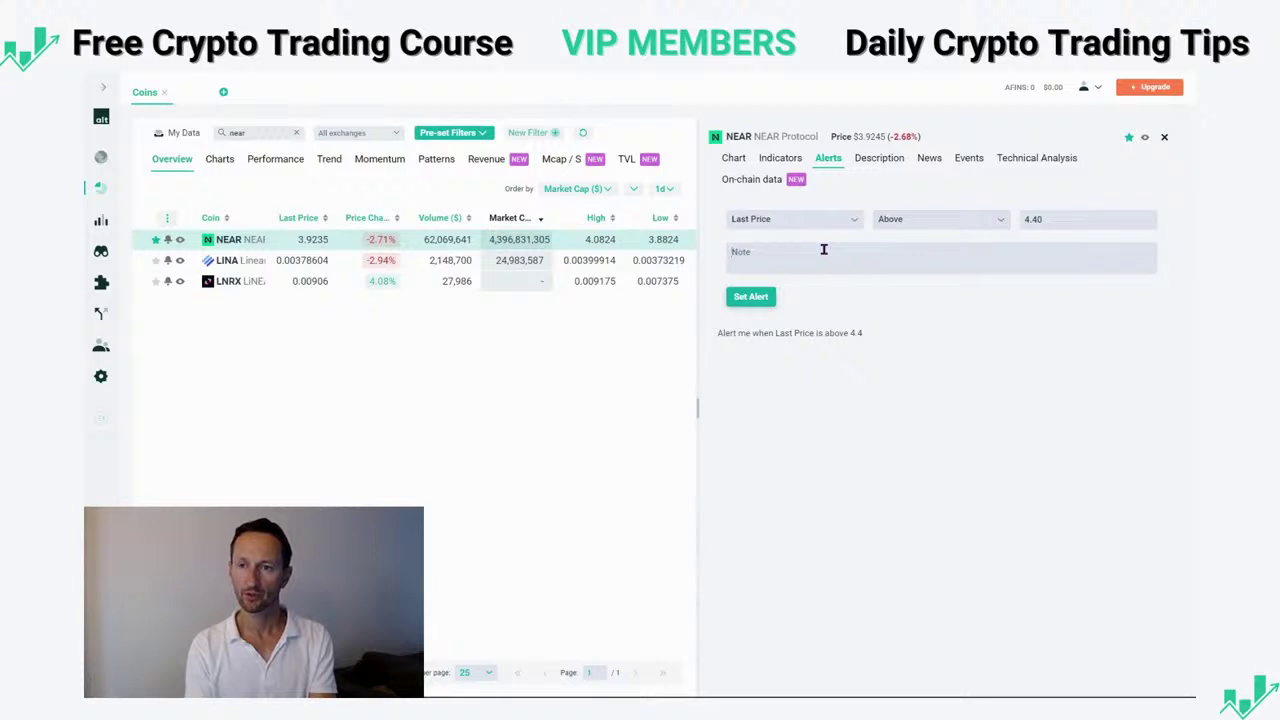
- Write the note: possible Channel Down breakout above $4.40, upside to $5.00 or $5.75, stop loss $3.40
text(R)
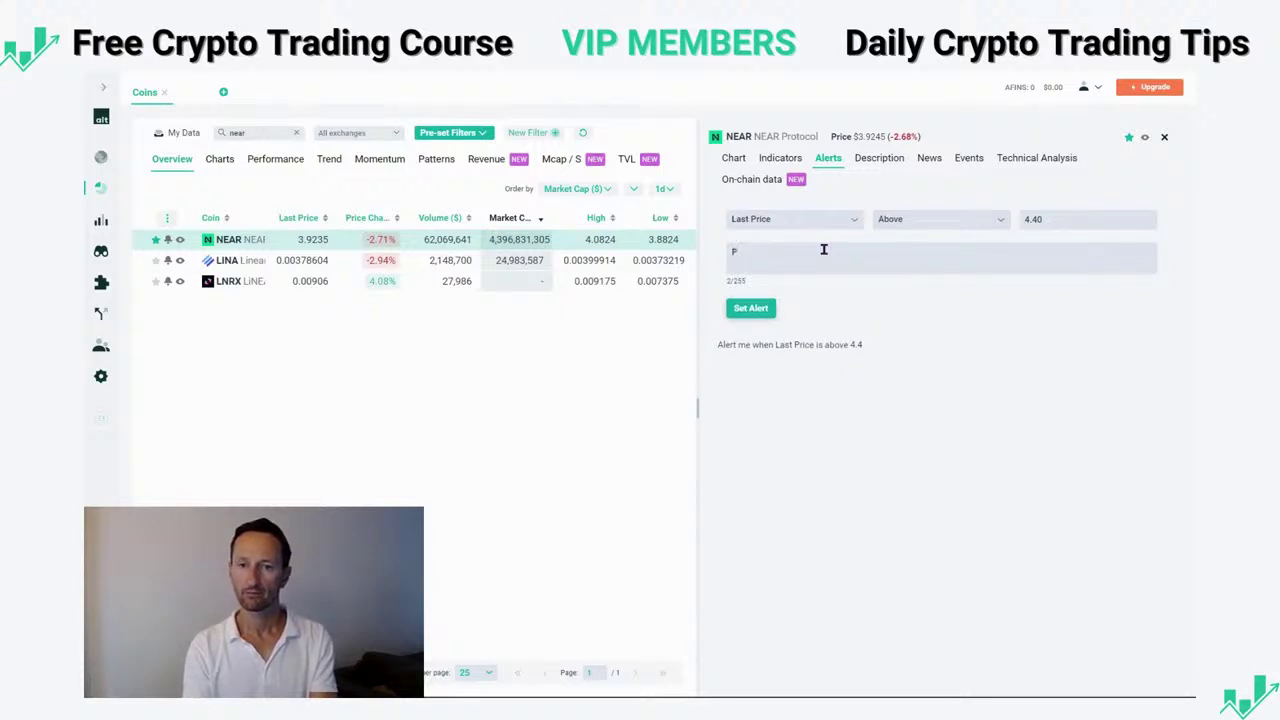
text(ossi)
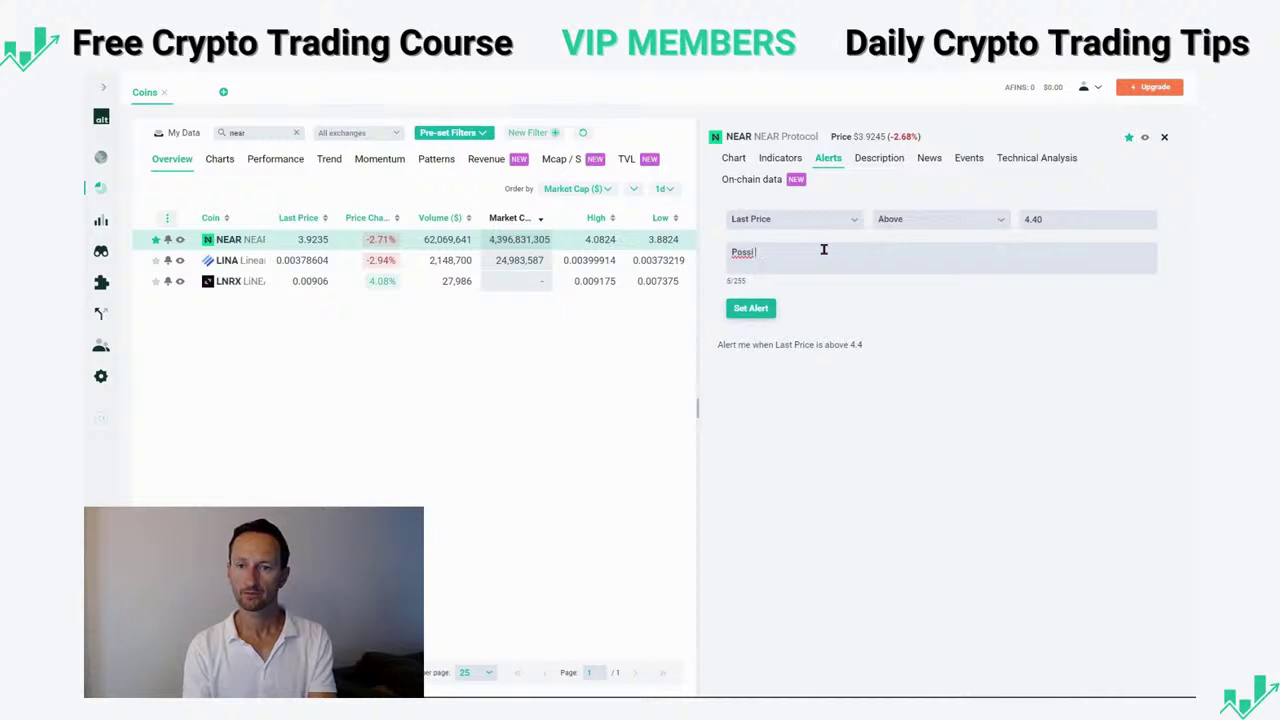
text(ble )
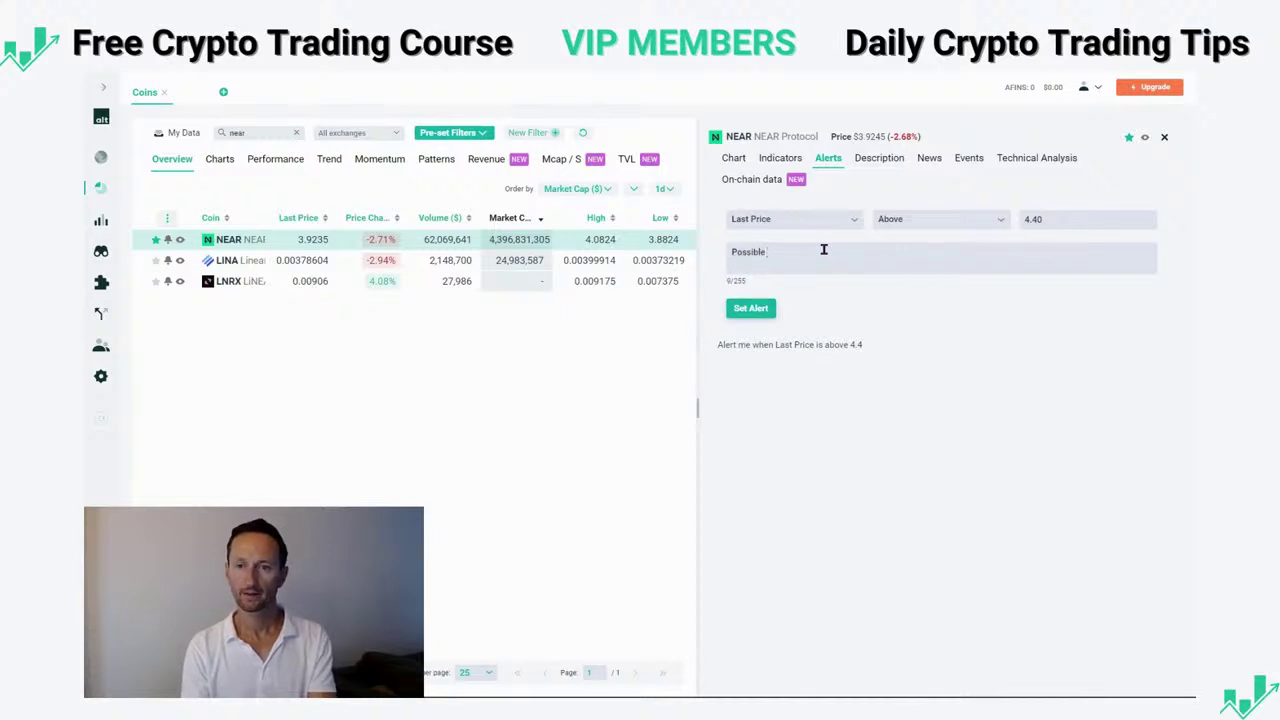
text(Cha)
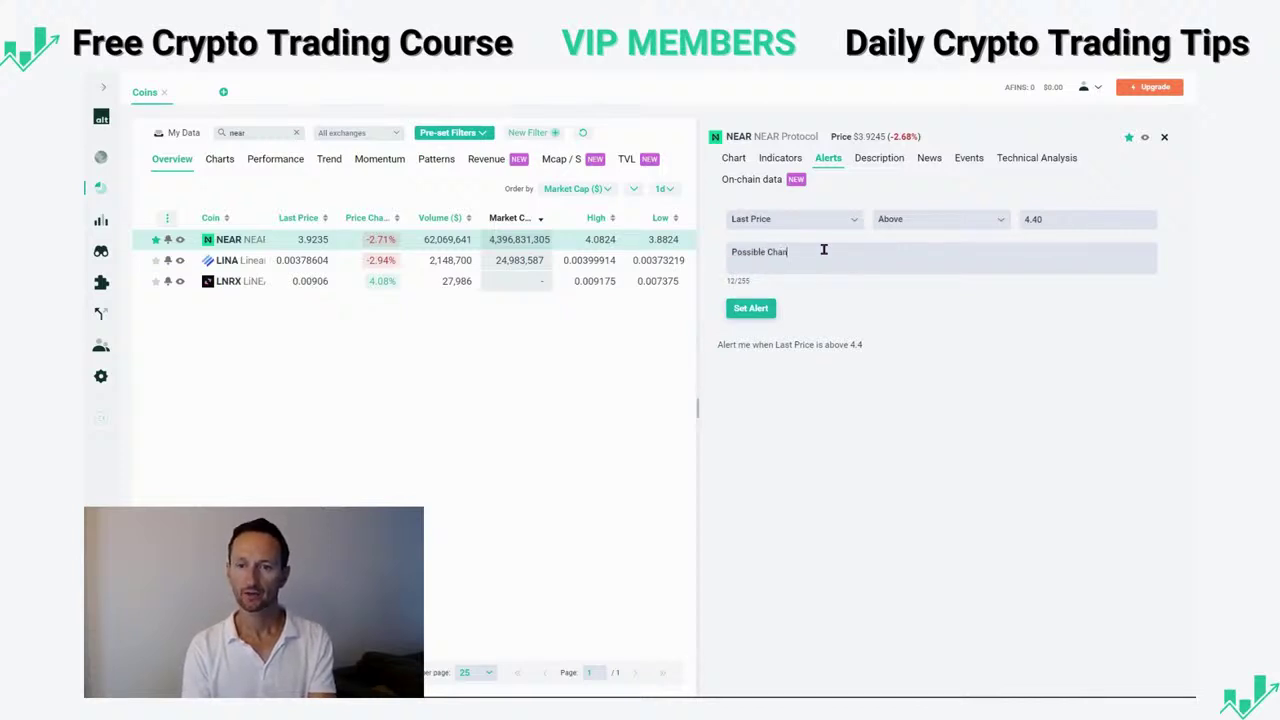
text(nnel Down breakout)
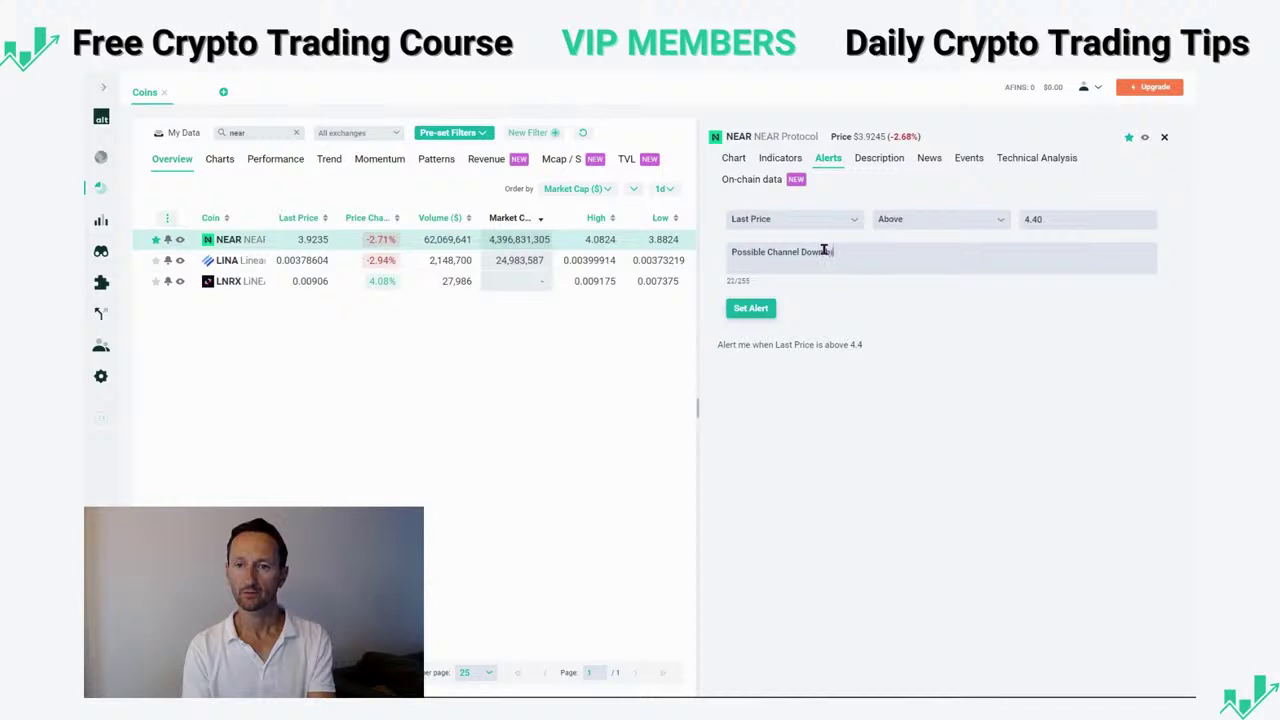
text(, above)
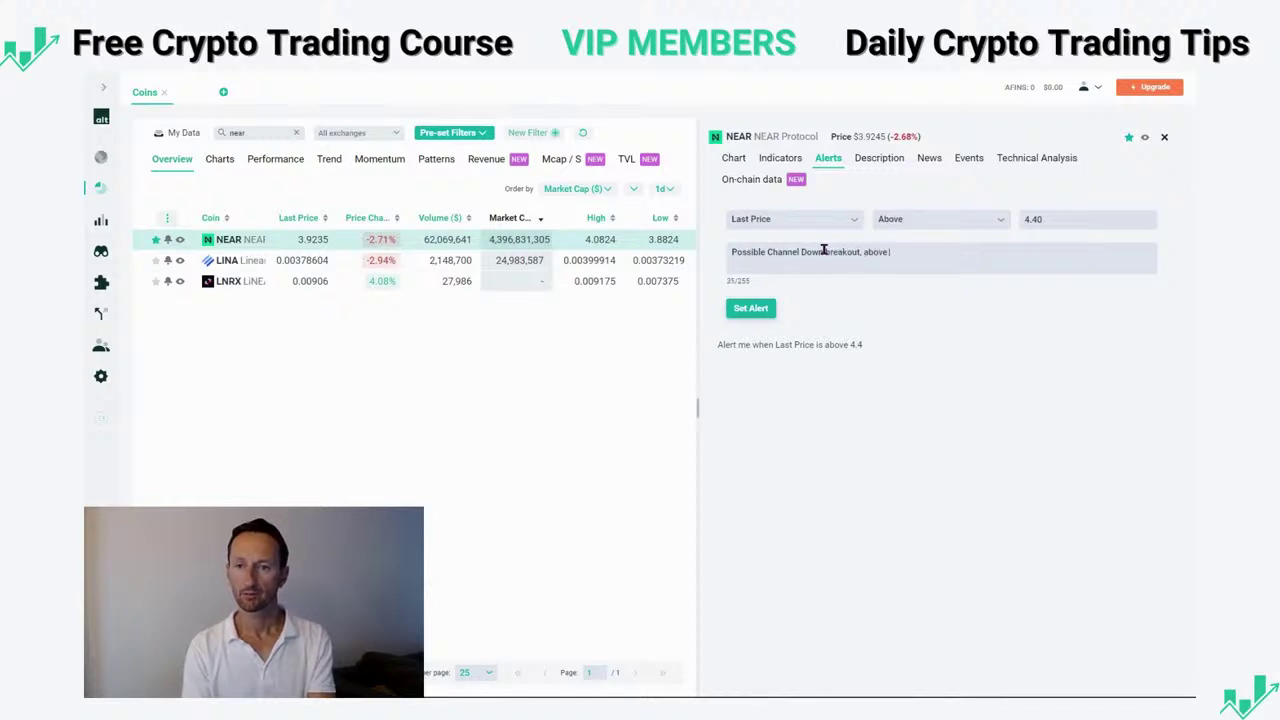
text( $4.40)
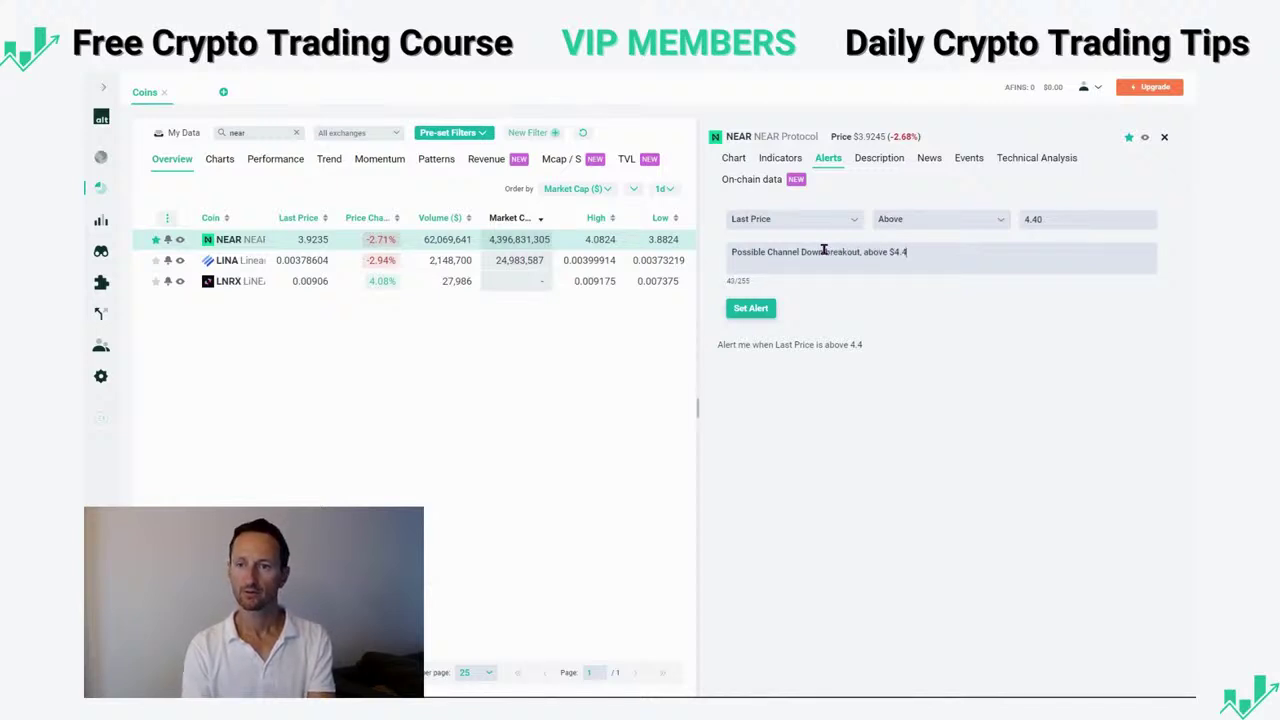
text( horizontal resistance)
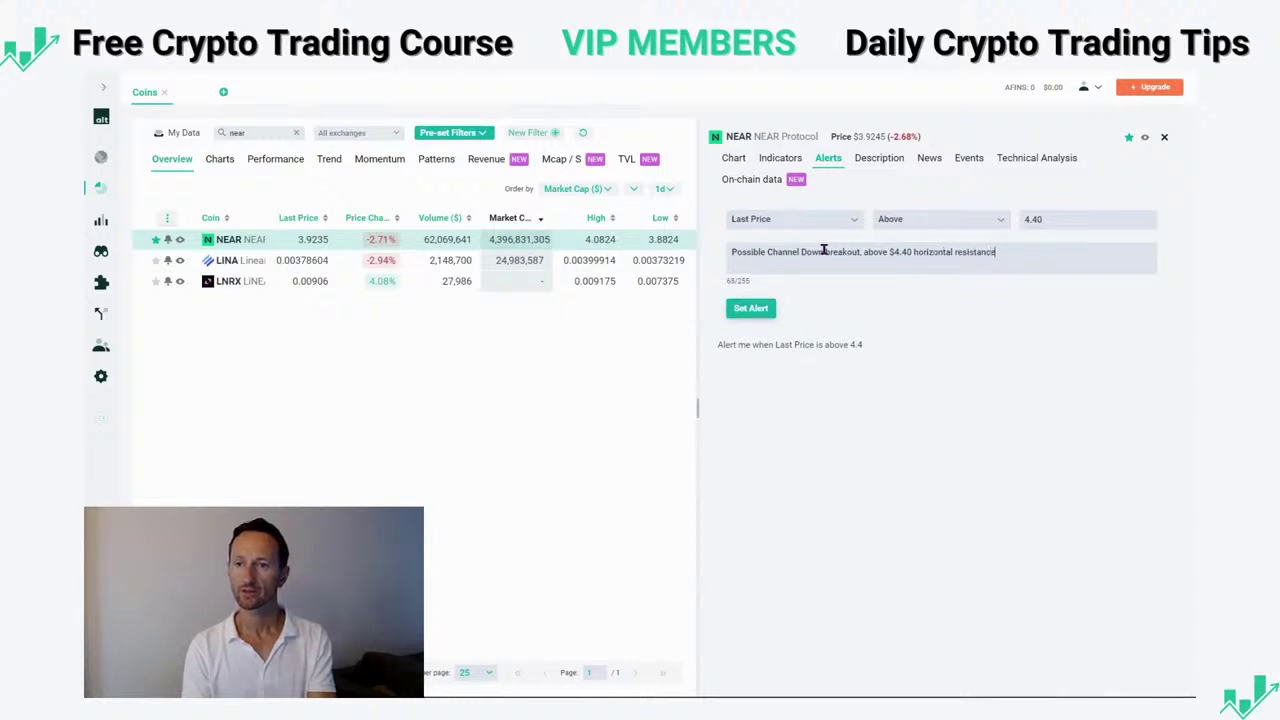
text(, upside to $5)
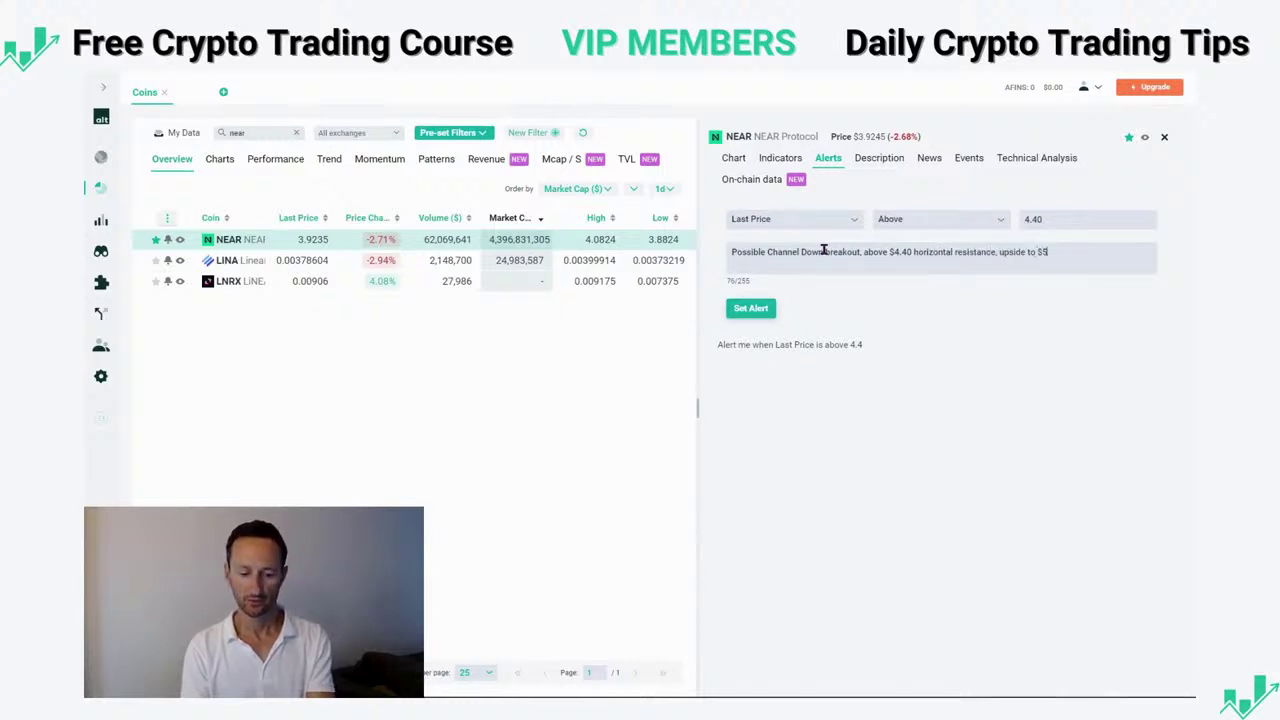
text(.00 or)
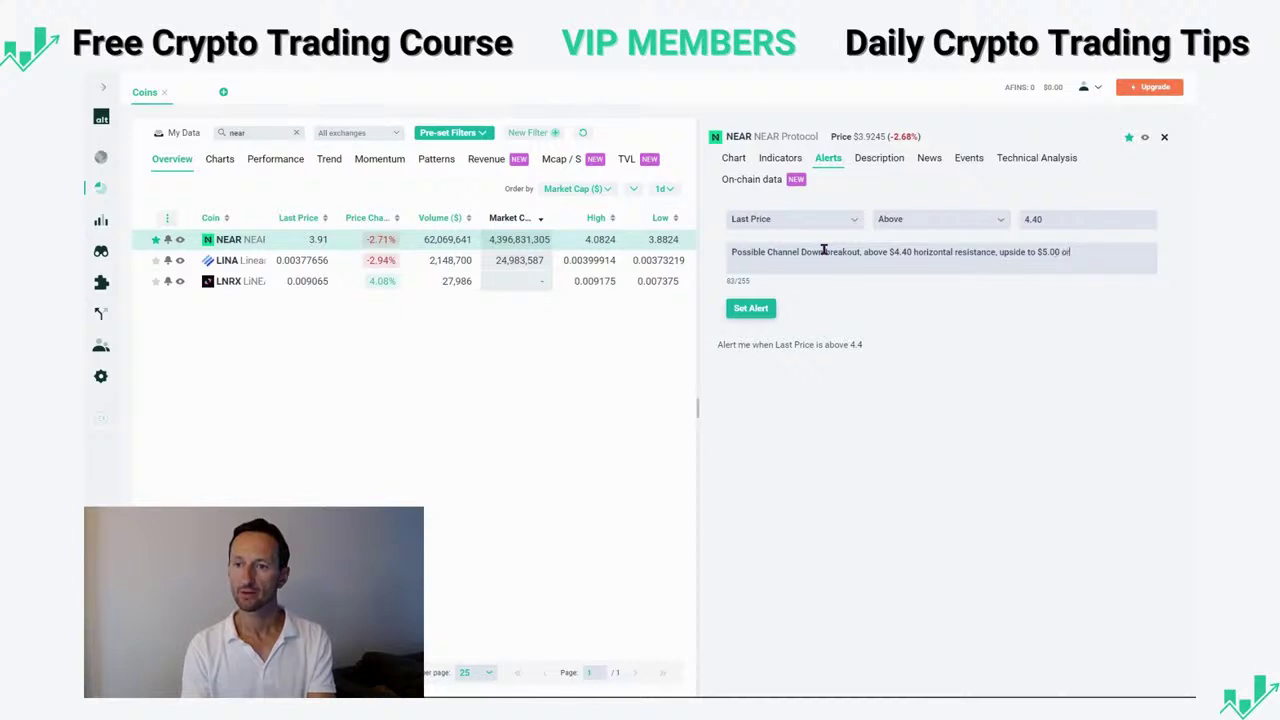
text( $5.7)
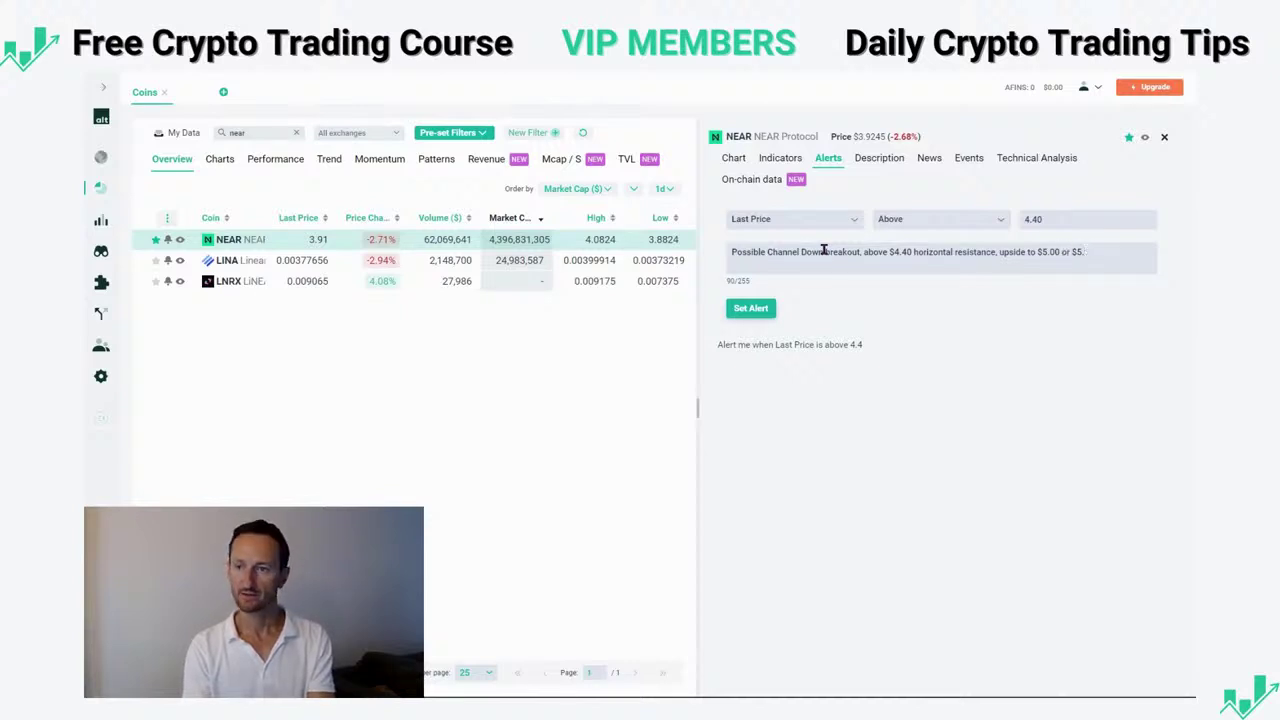
text(5,)
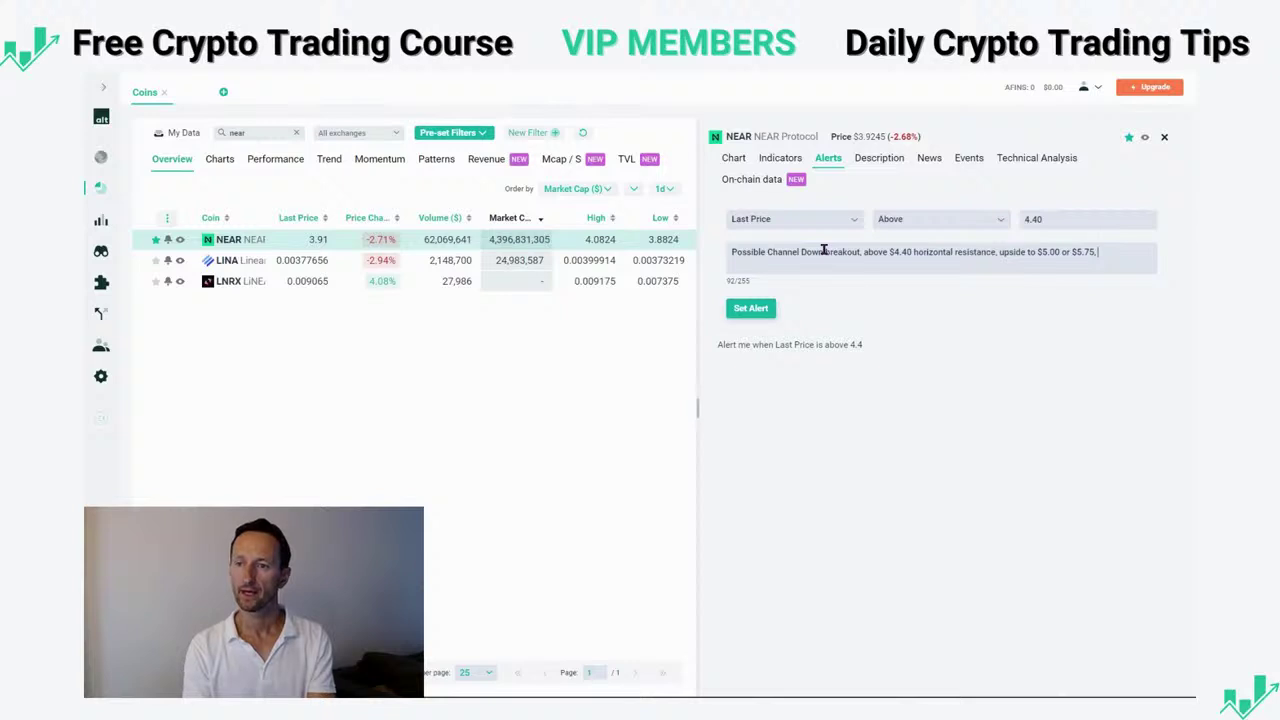
text( Stdp Loss maybe at)
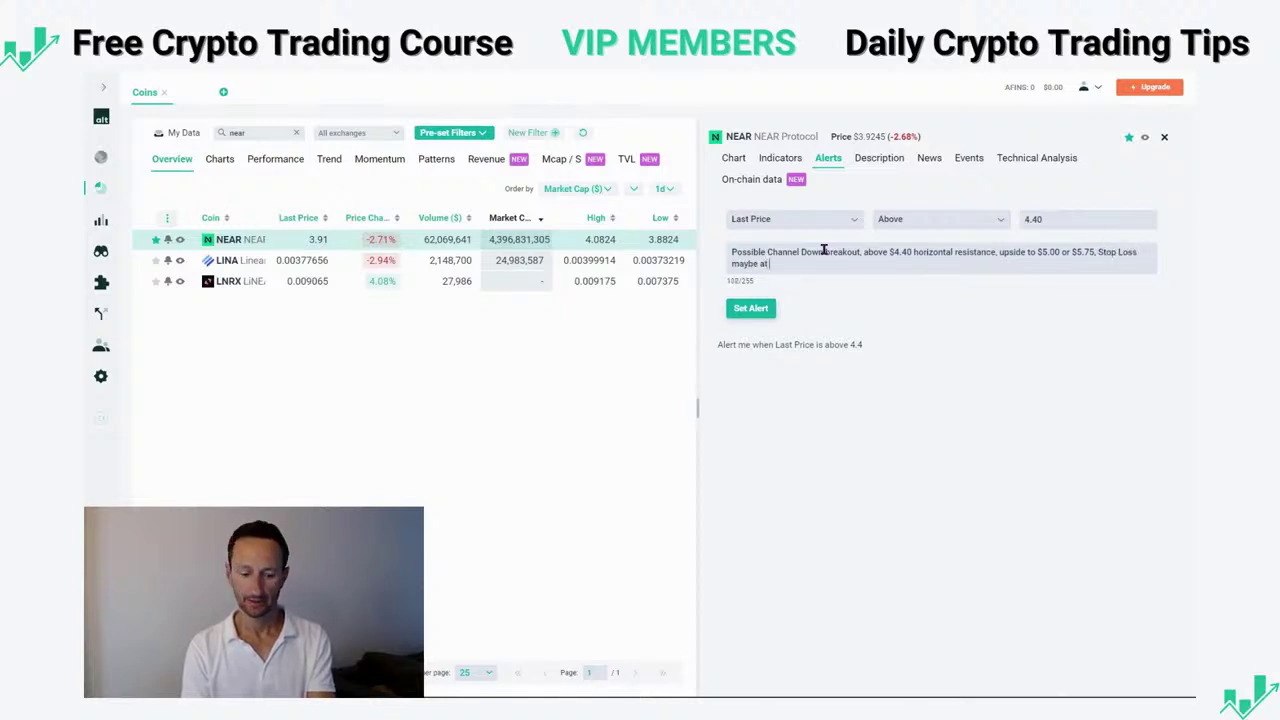
text( $3.4)
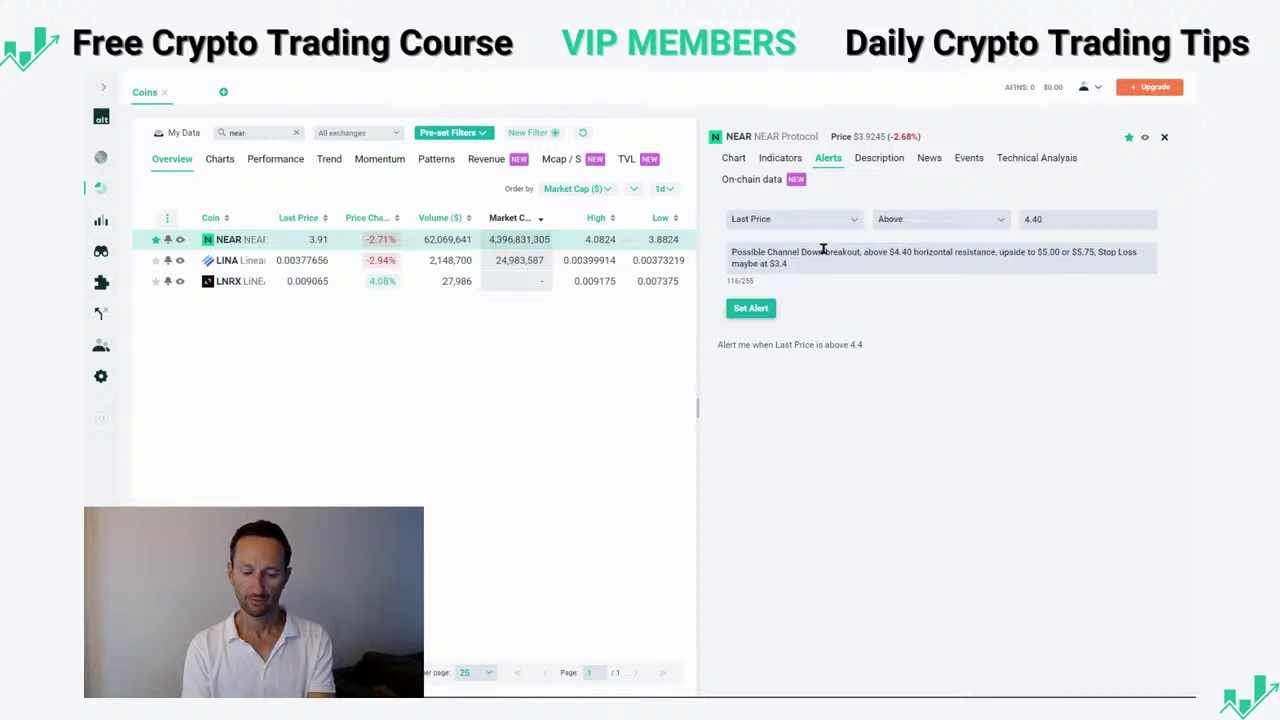
text(0)
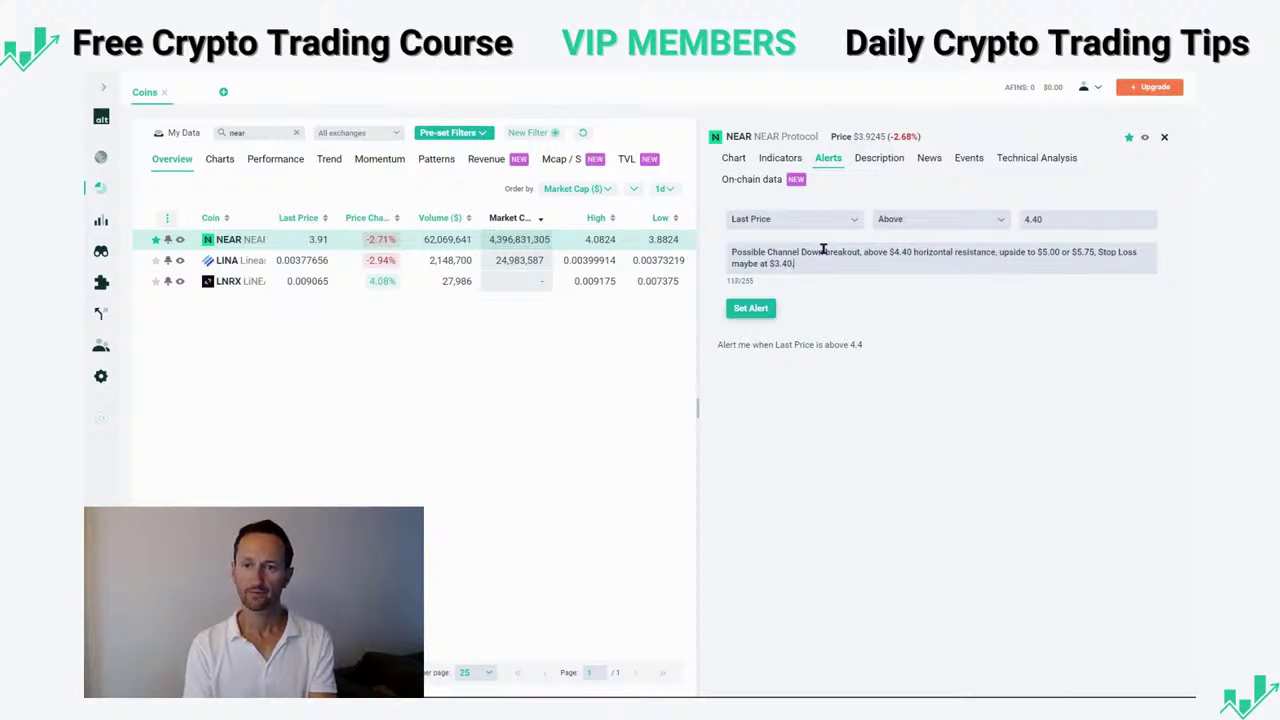
text(.)
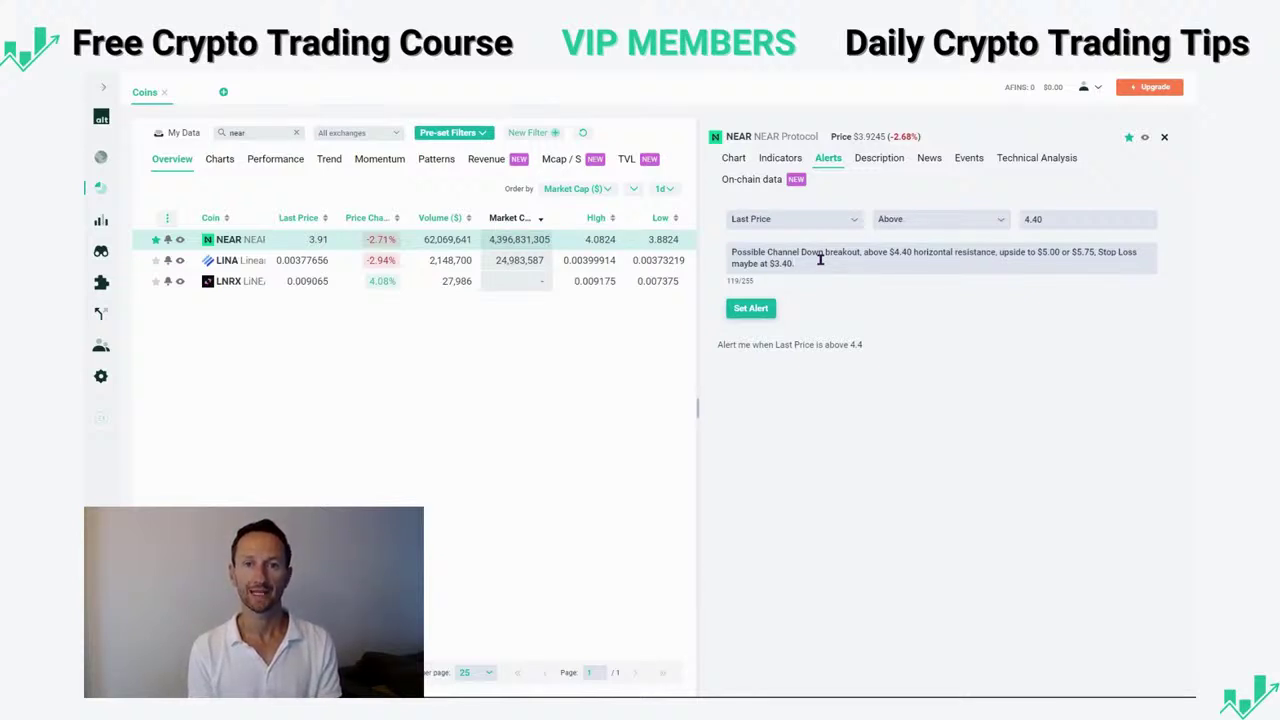
- Set the Last Price above 4.4 alert with its note, then expand the left navigation menu
click(752, 310)
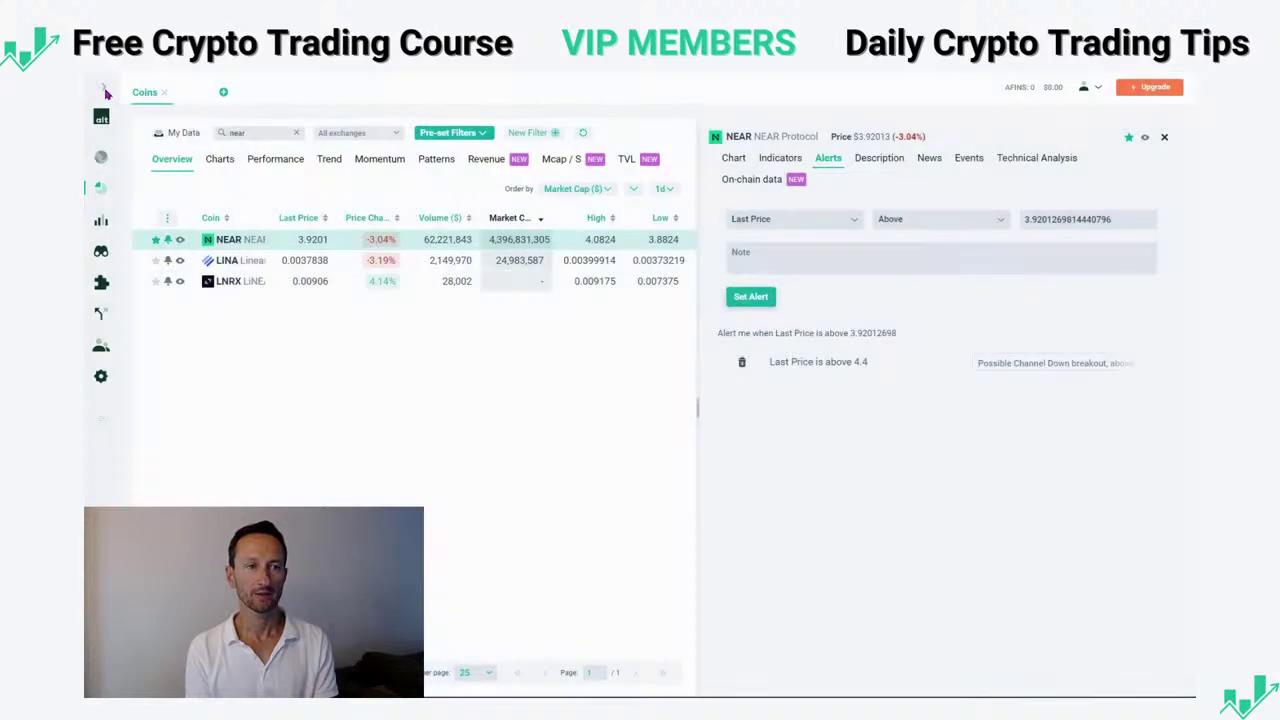
click(104, 92)
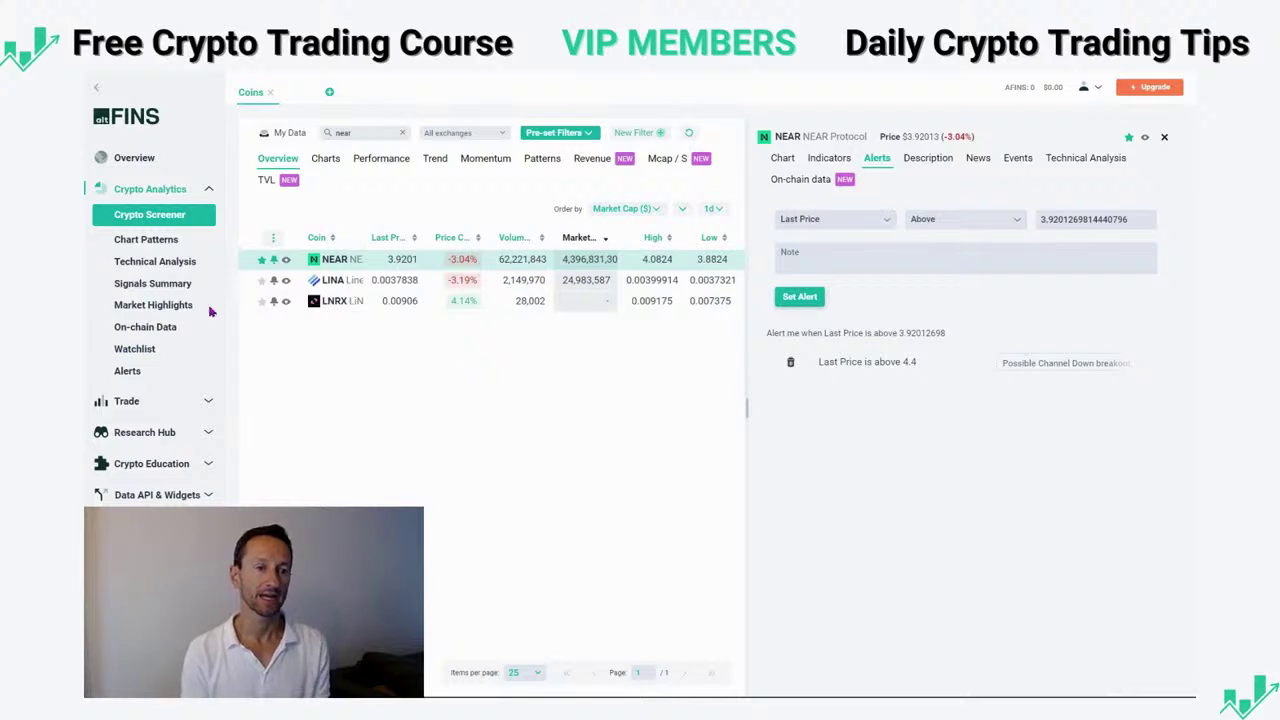
- Close the NEAR detail panel and go to Technical Analysis under Crypto Analytics
click(1164, 140)
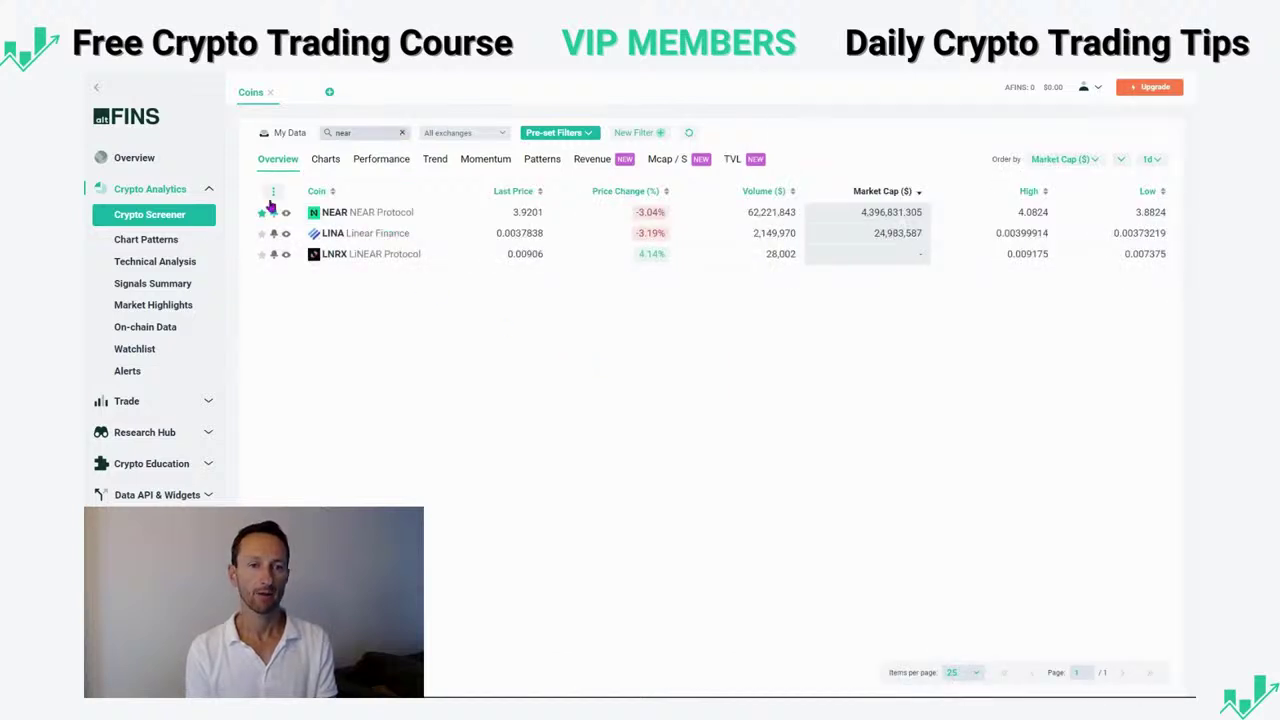
click(157, 262)
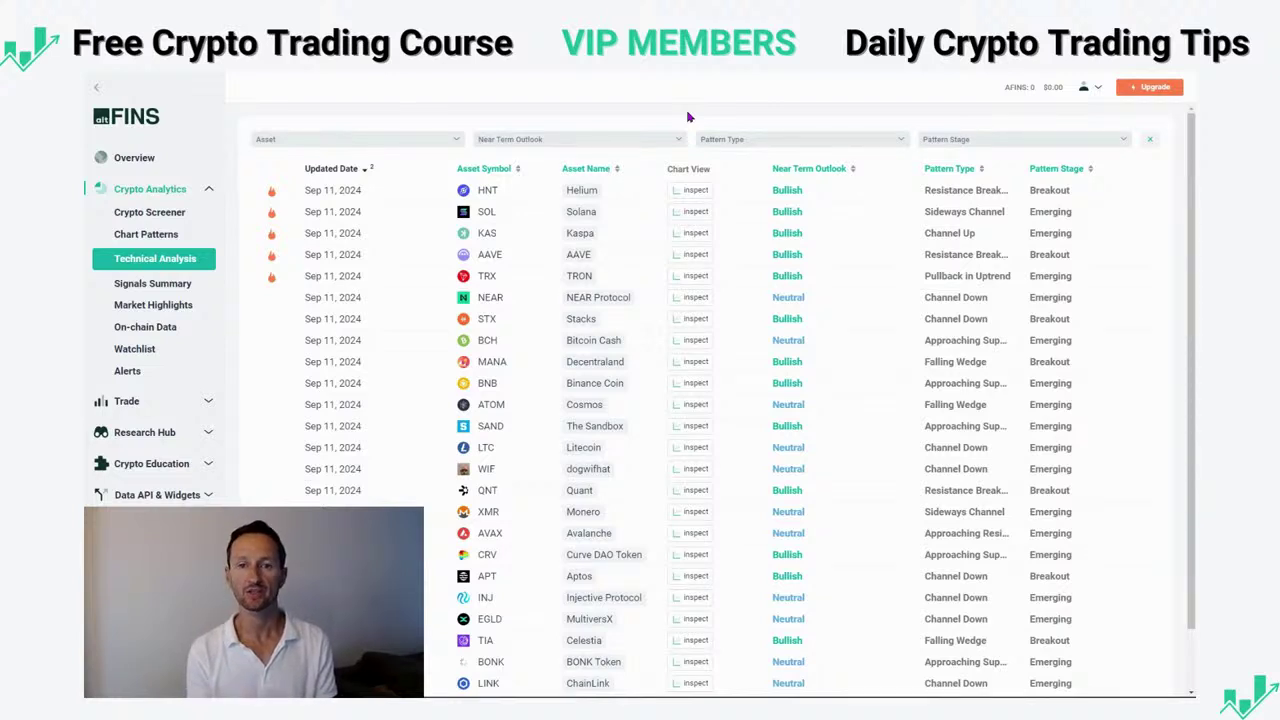
- Filter the list to Bullish near-term outlook and Breakout pattern stage
click(608, 143)
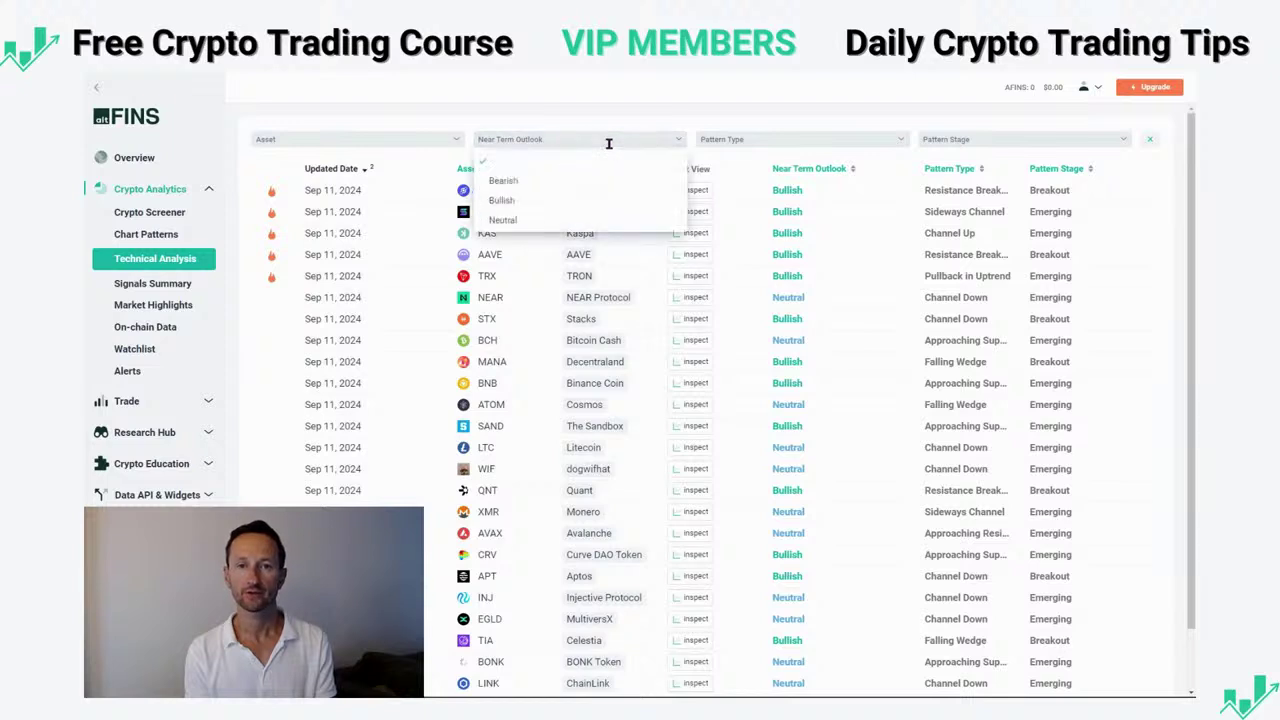
click(502, 201)
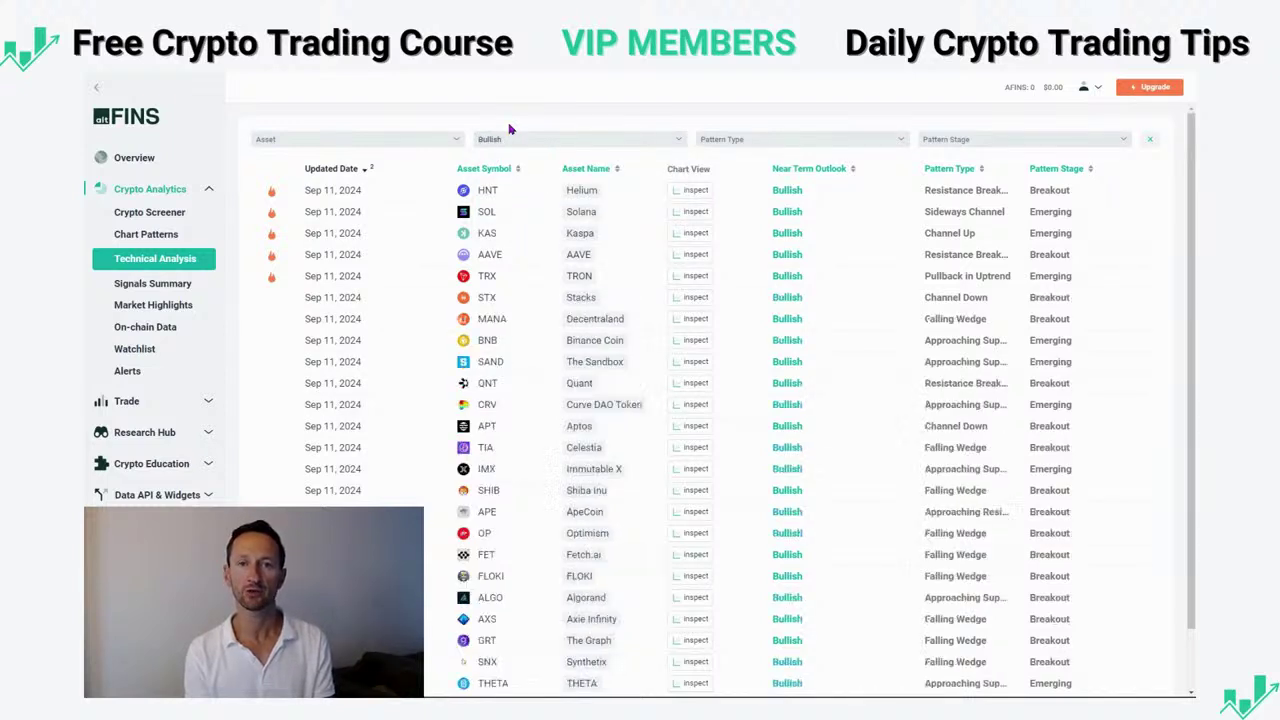
click(720, 138)
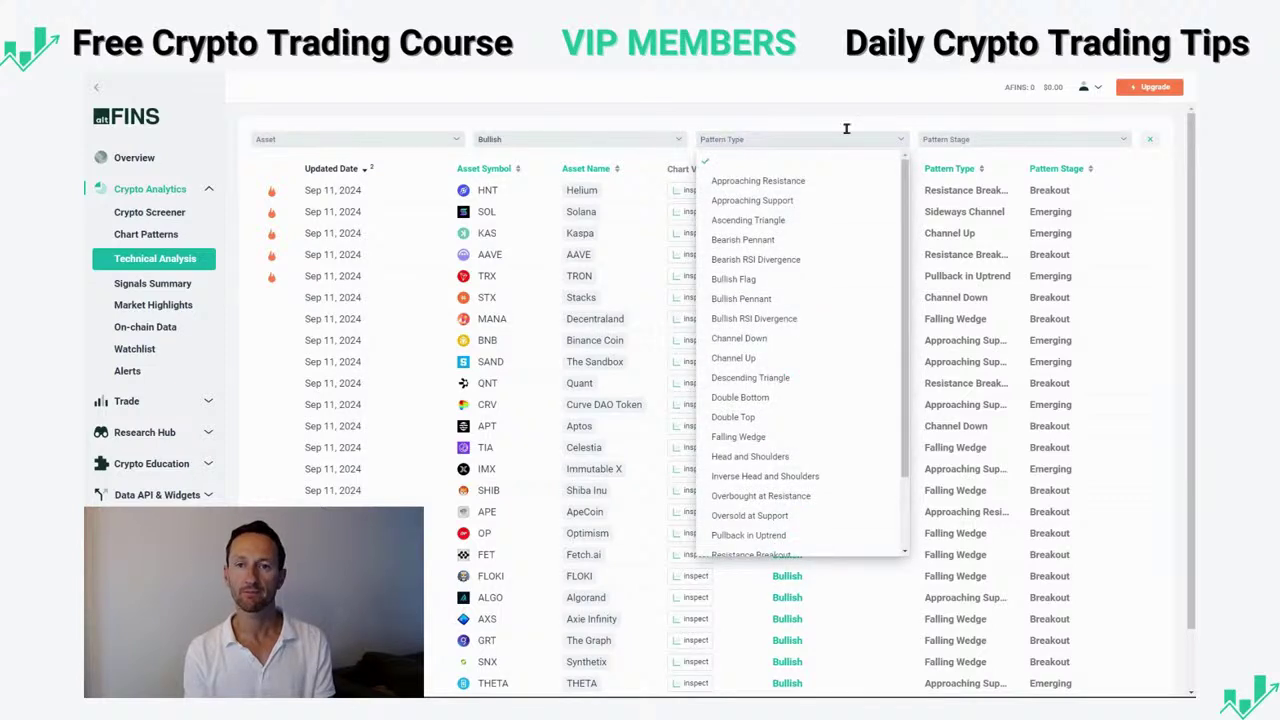
click(962, 139)
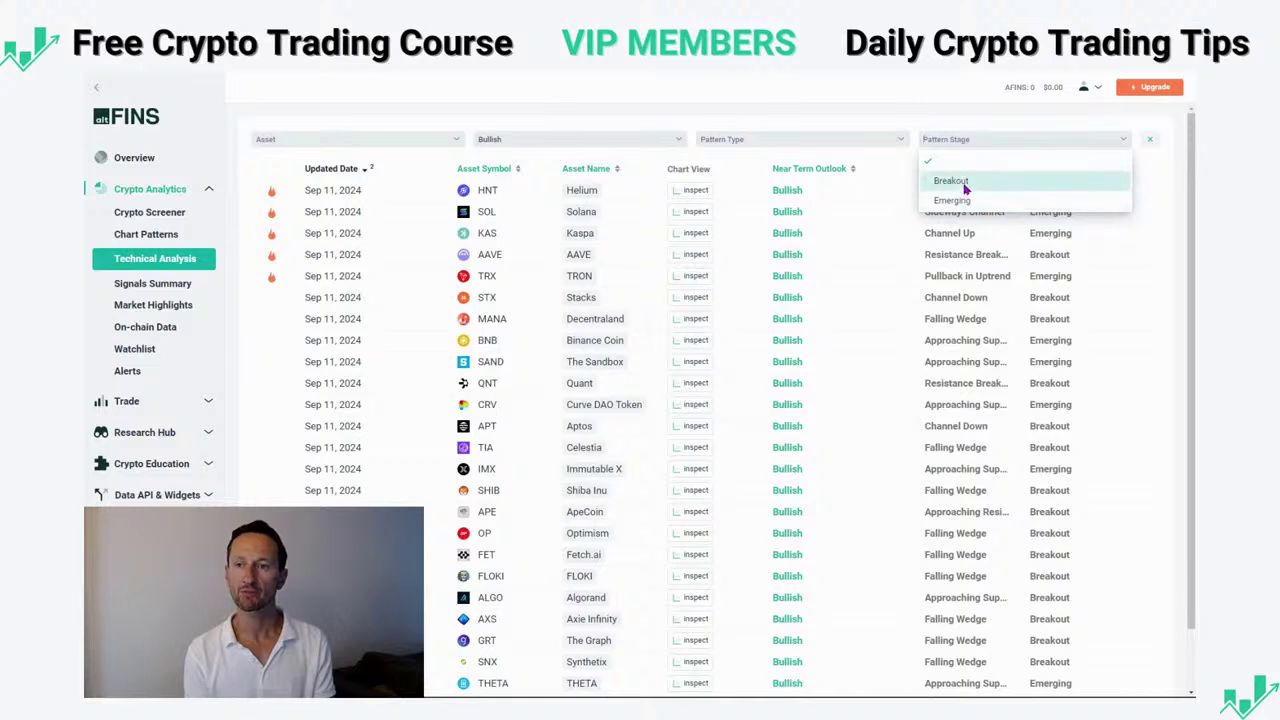
click(965, 184)
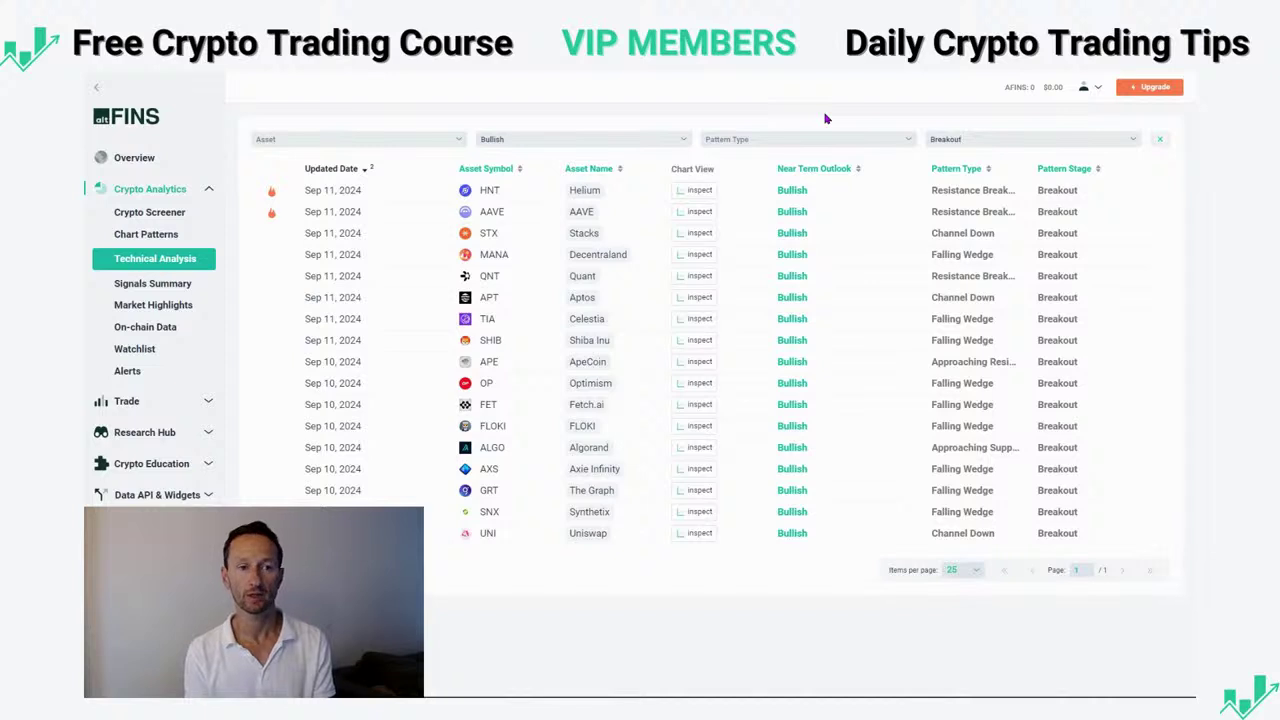
click(826, 118)
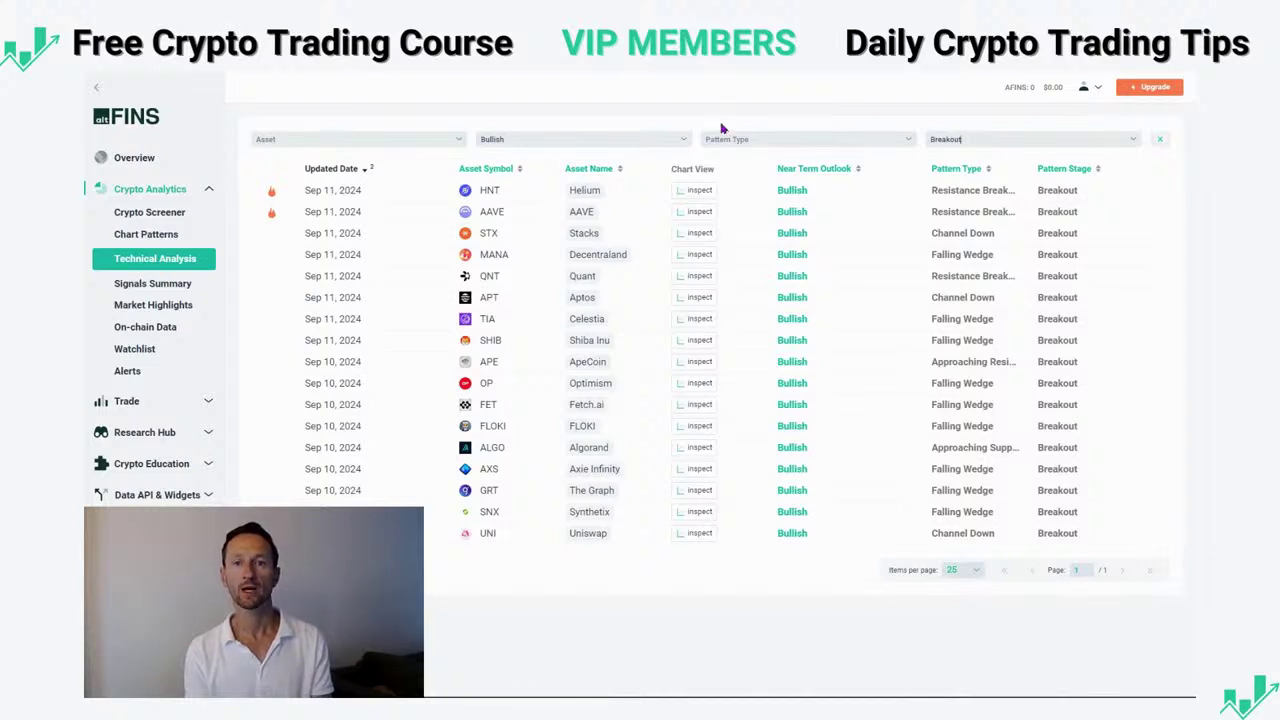